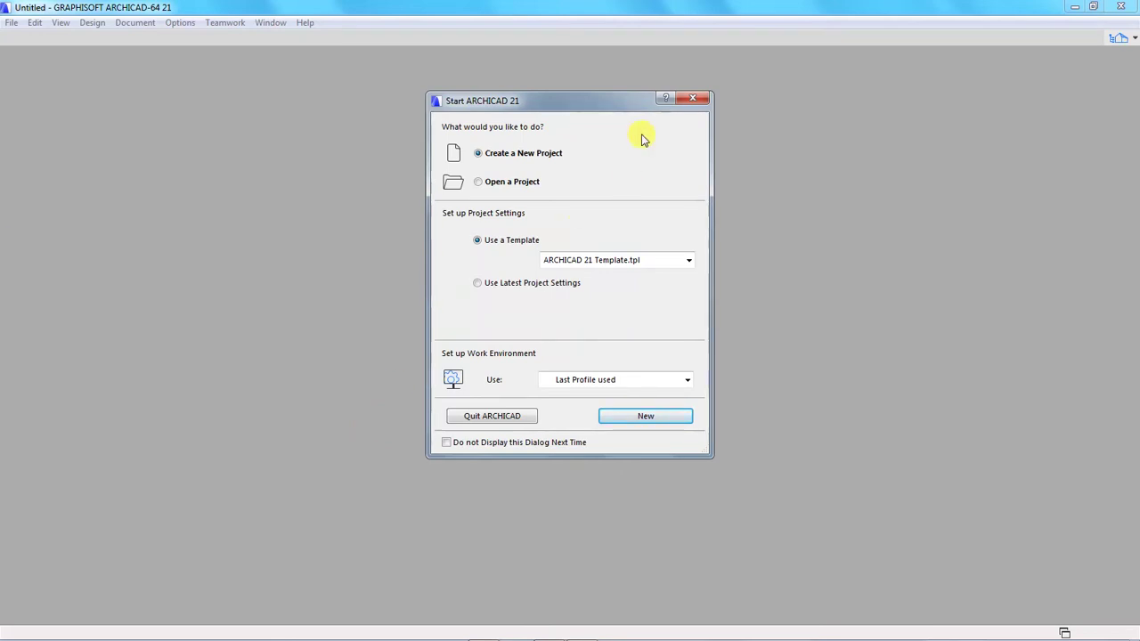
# - Review the recent projects and work environment profiles offered for opening an existing project
pyautogui.moveTo(585, 97); pyautogui.dragTo(572, 121)
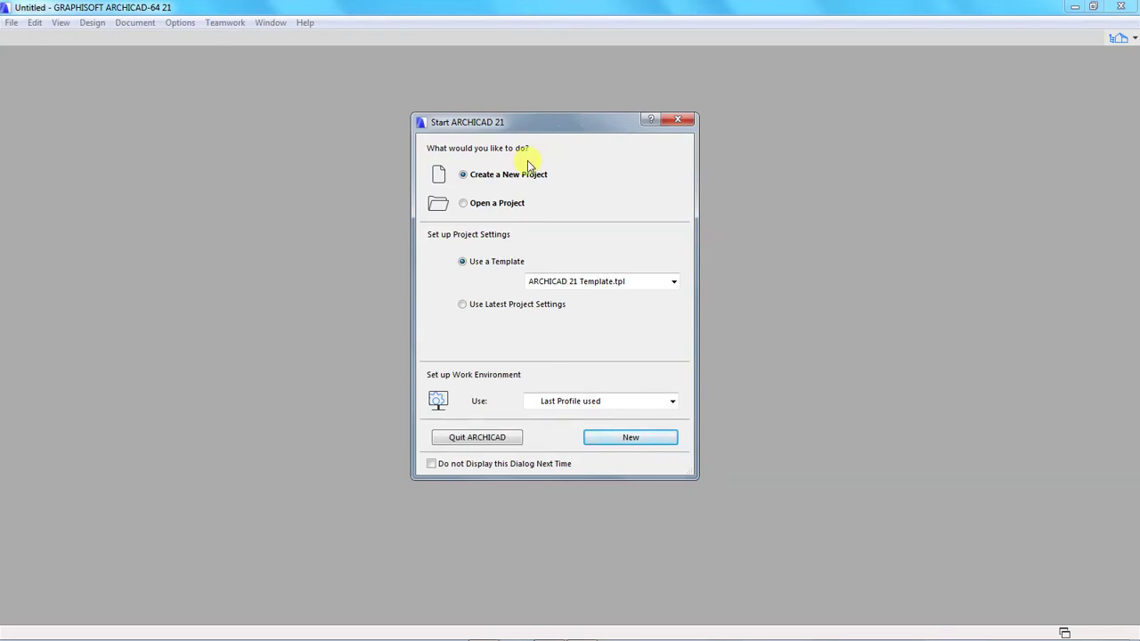
pyautogui.click(463, 204)
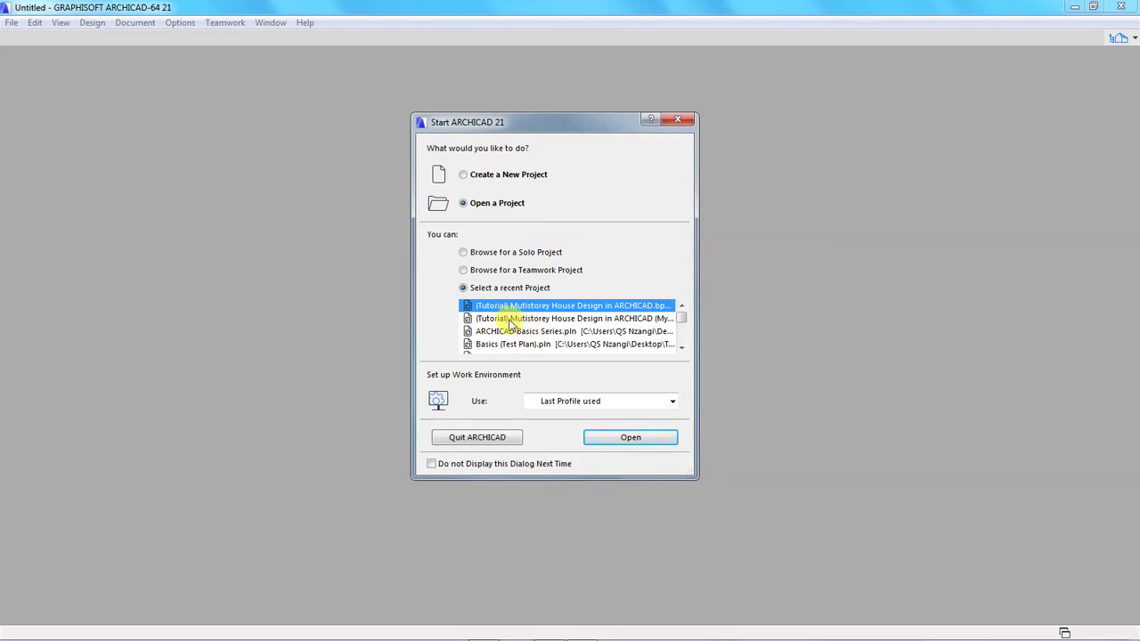
pyautogui.click(682, 348)
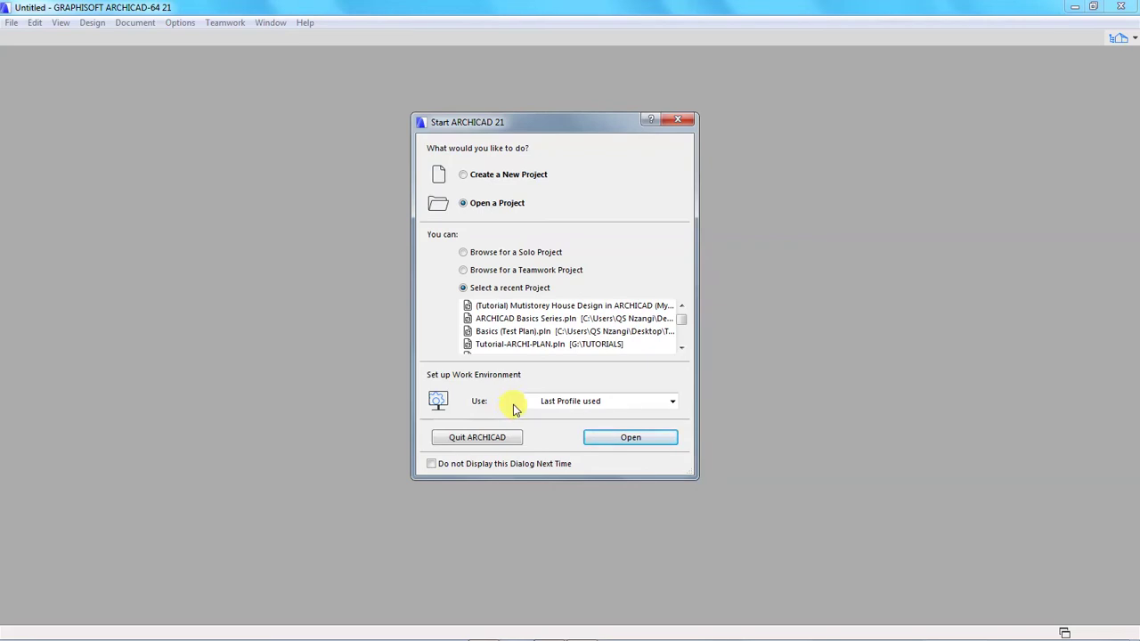
pyautogui.click(674, 403)
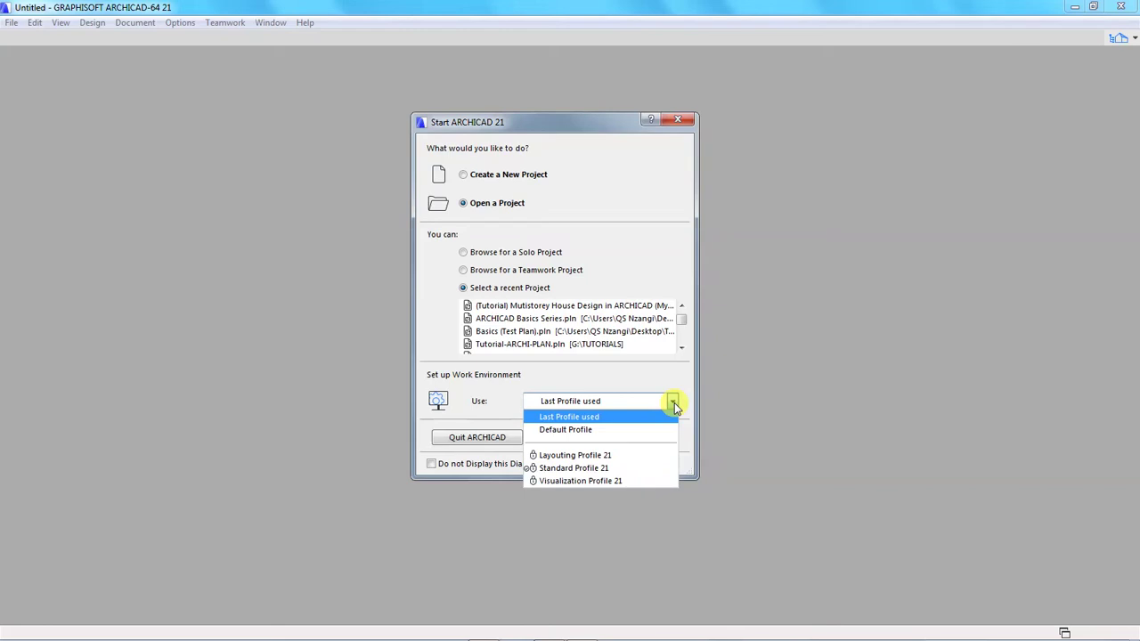
pyautogui.click(624, 379)
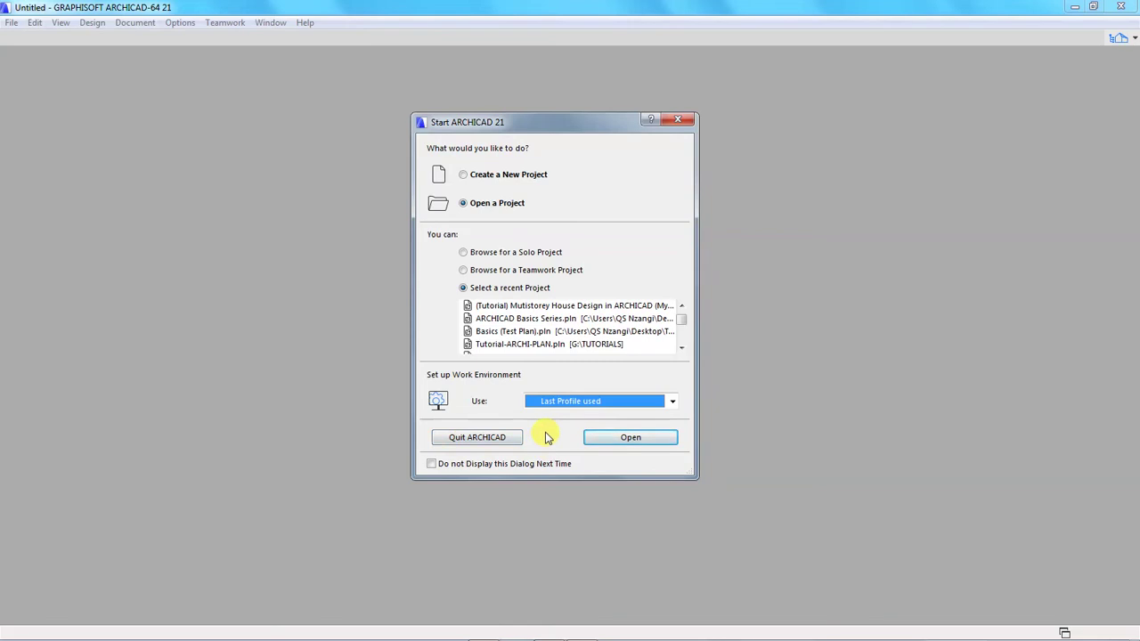
pyautogui.click(489, 308)
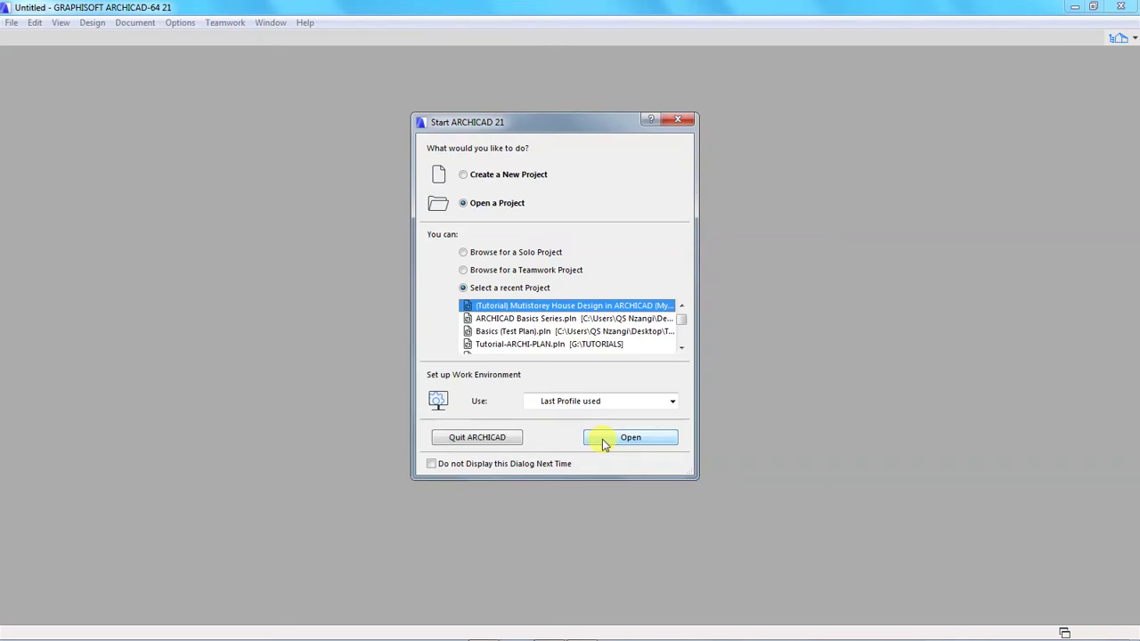
# - Create a new project from ARCHICAD 21 Template.tpl using the last used work environment profile
pyautogui.click(463, 176)
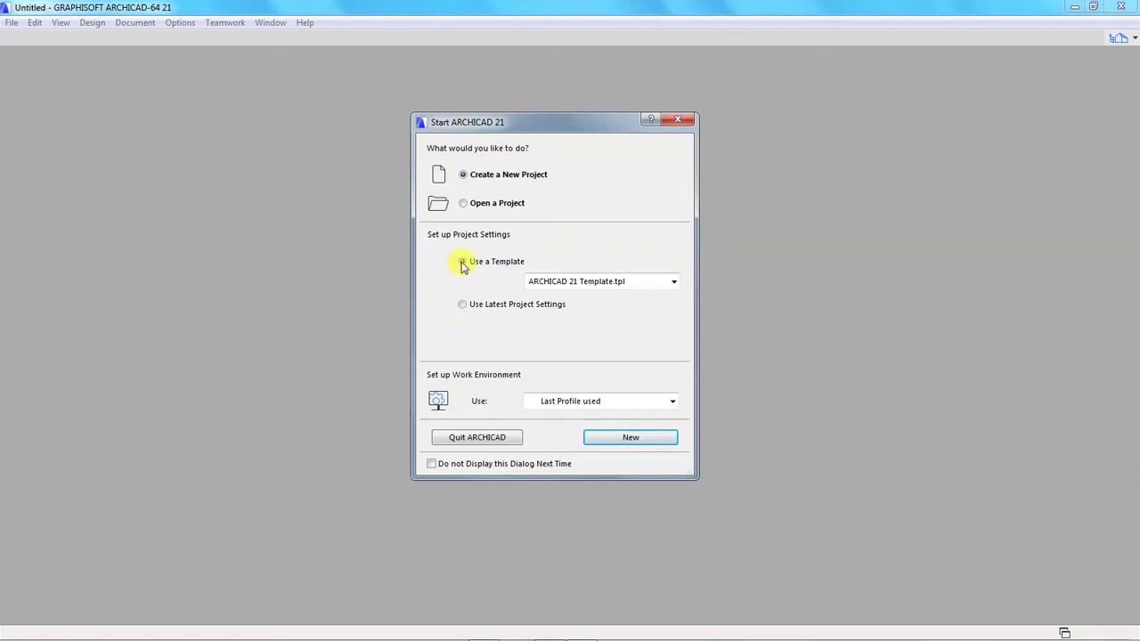
pyautogui.click(674, 282)
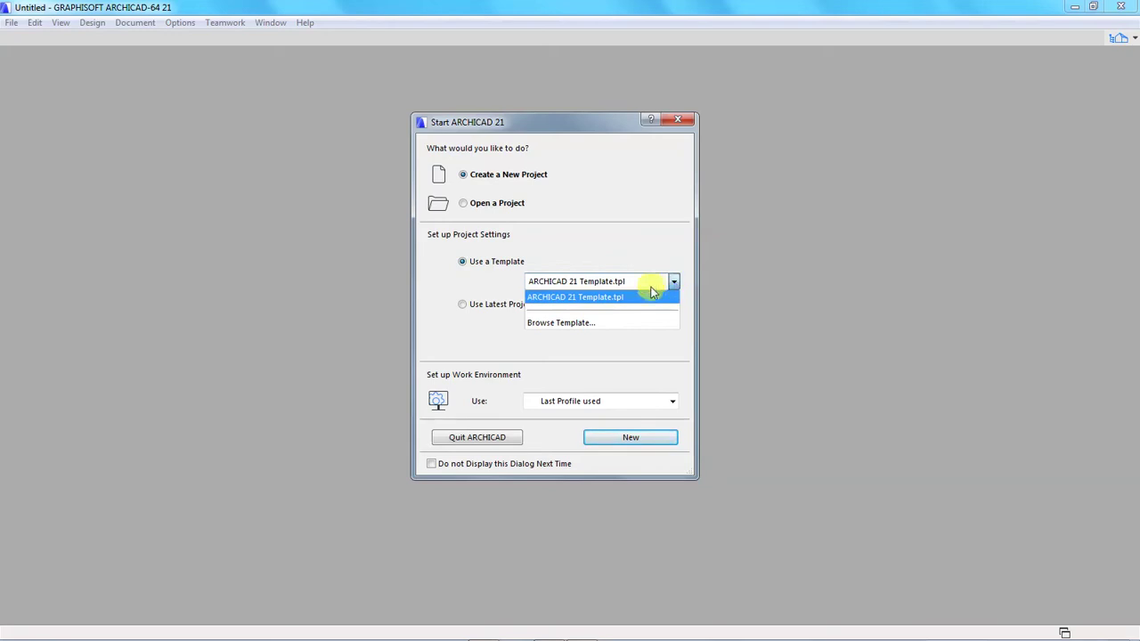
pyautogui.click(574, 300)
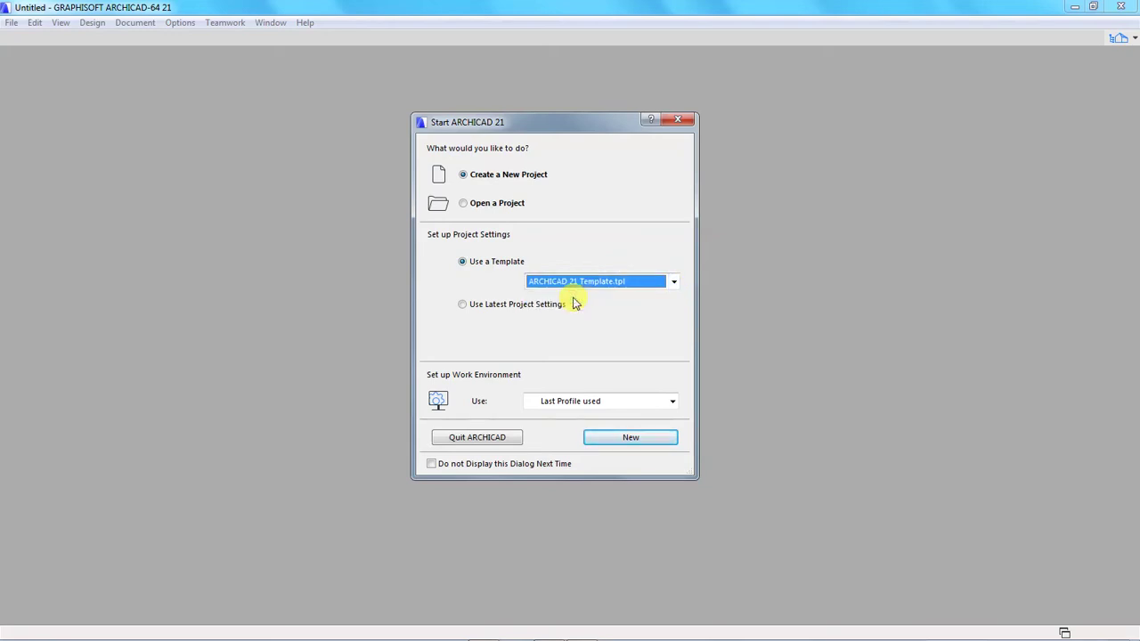
pyautogui.click(595, 442)
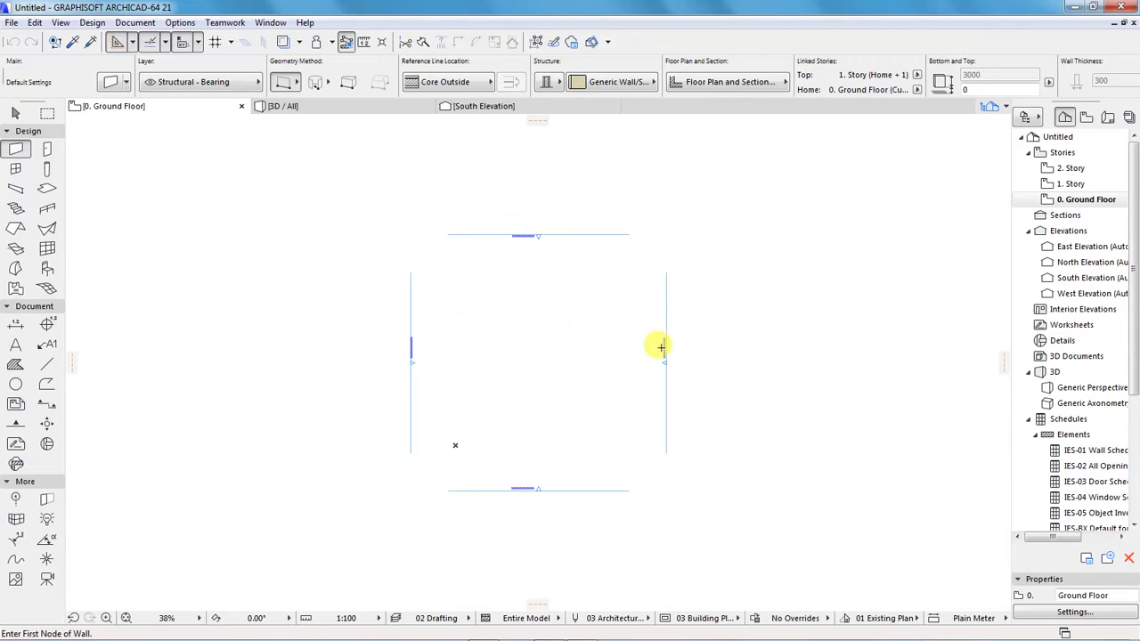
# - Examine the East Elevation marker and its position relative to the other elevation markers on the ground floor plan
pyautogui.scroll(3, 686, 360)
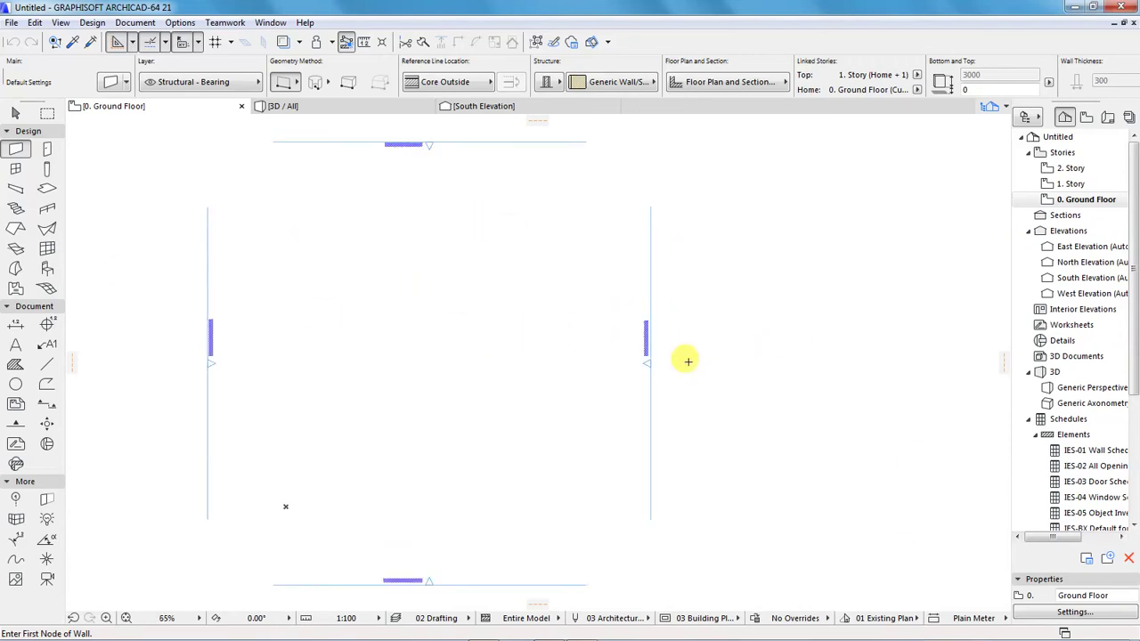
pyautogui.scroll(5, 675, 348)
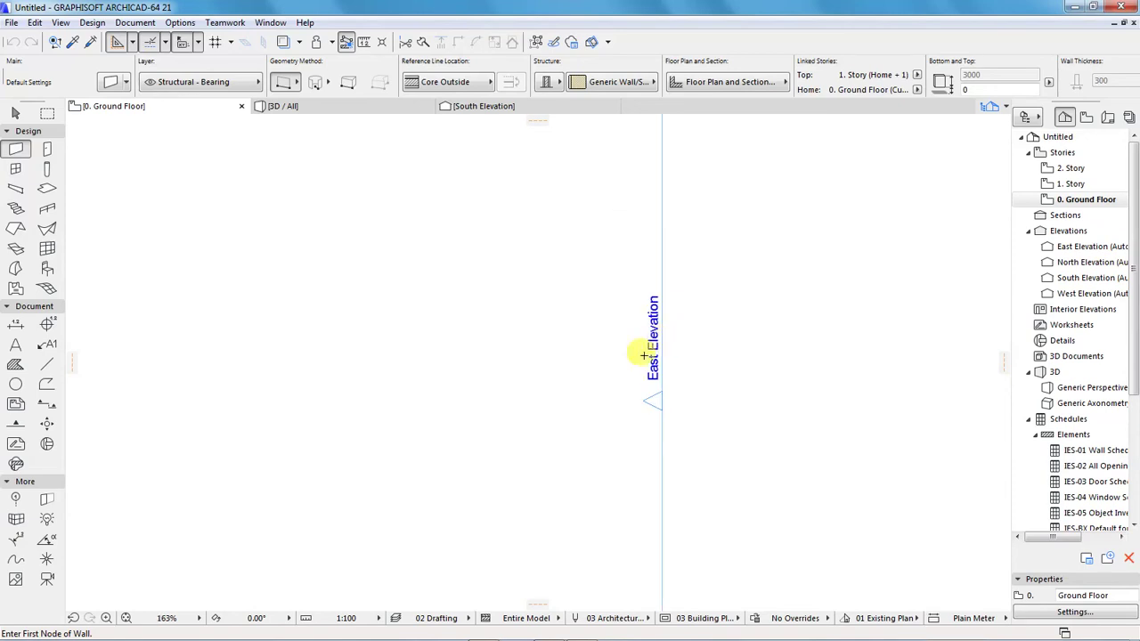
pyautogui.scroll(-6, 628, 356)
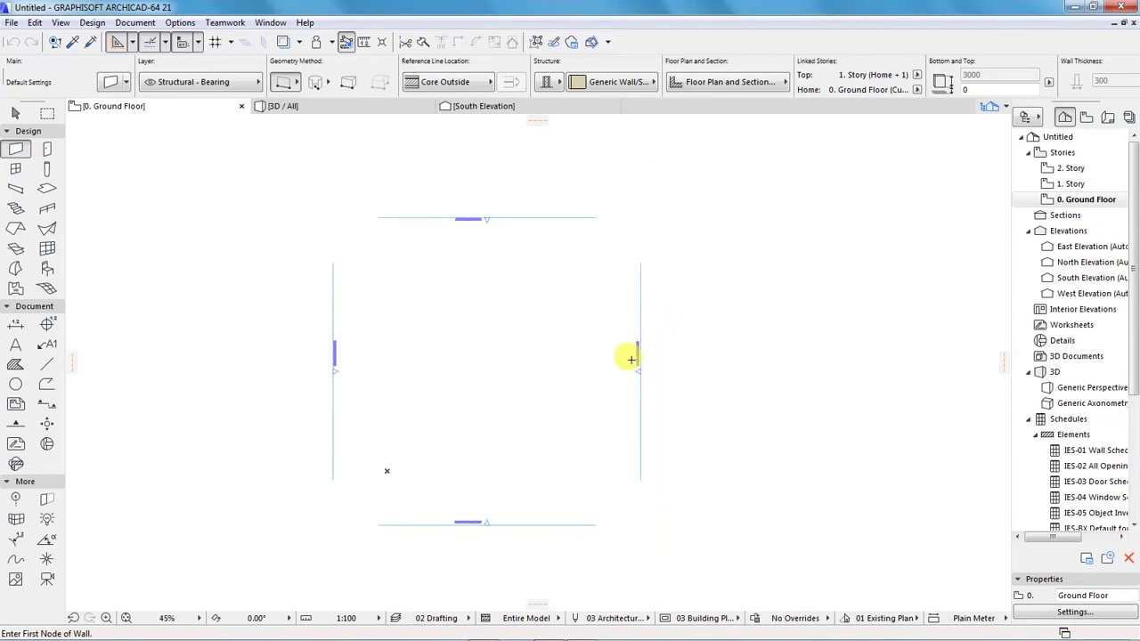
pyautogui.scroll(4, 630, 360)
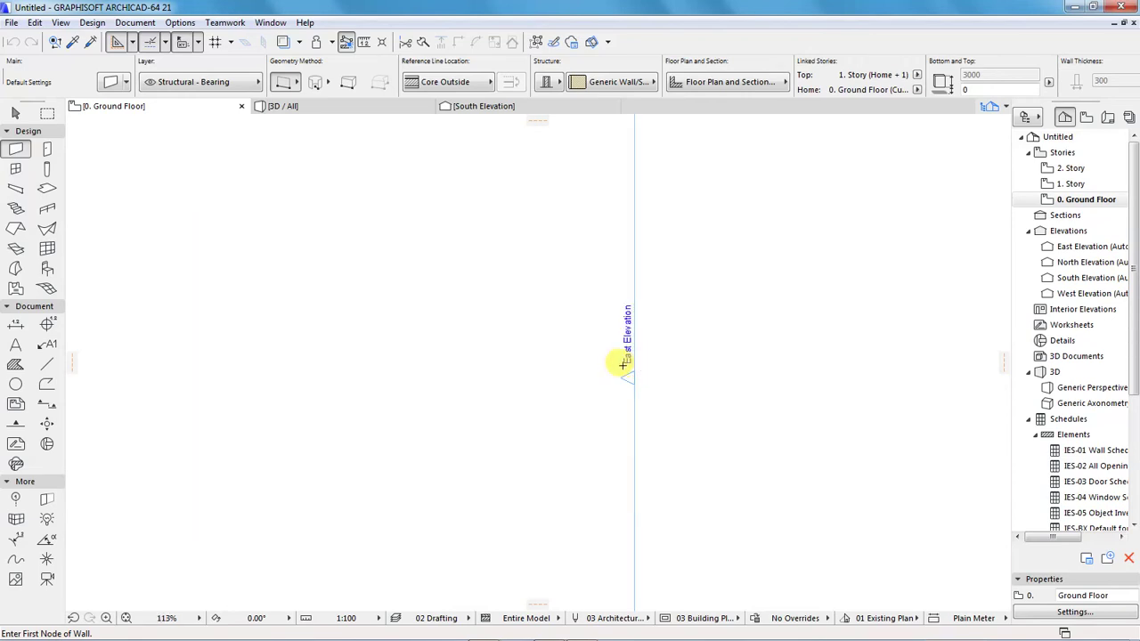
pyautogui.scroll(-5, 631, 354)
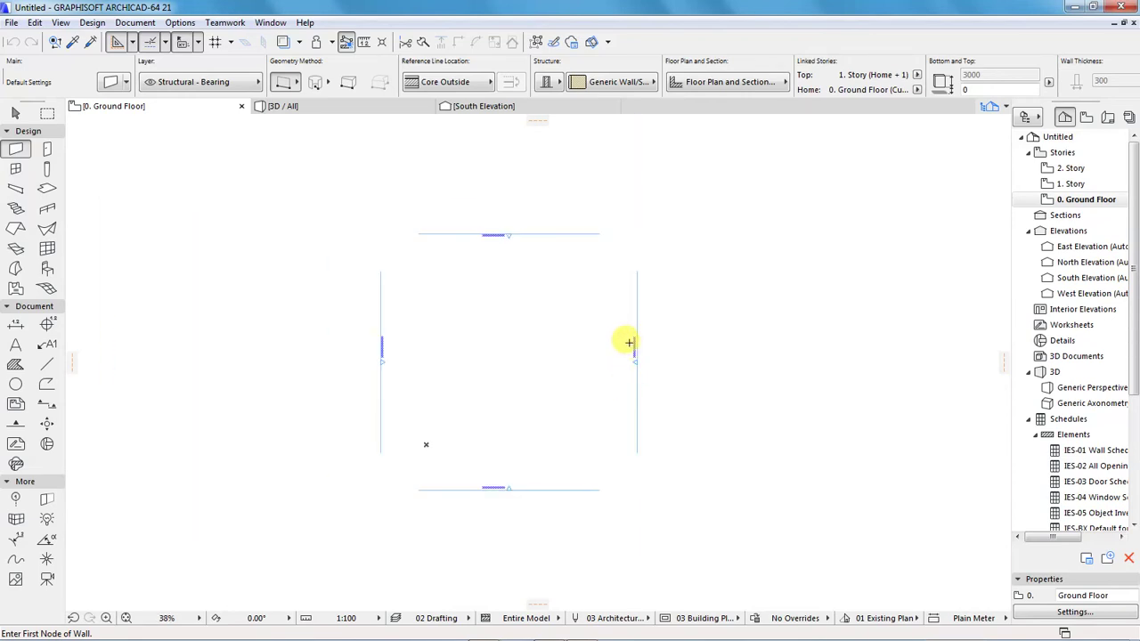
pyautogui.scroll(2, 627, 342)
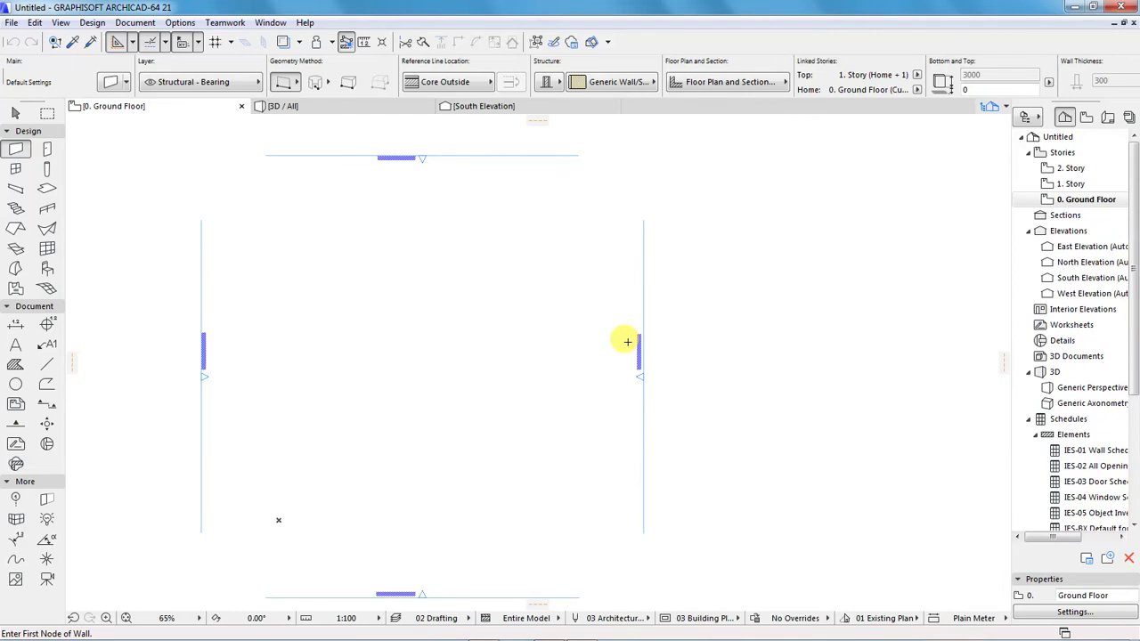
pyautogui.scroll(-2, 635, 356)
pyautogui.scroll(4, 488, 347)
pyautogui.scroll(-1, 491, 315)
# - Draw a rough four-sided outline with single solid lines inside the elevation markers on the ground floor plan
pyautogui.click(47, 364)
pyautogui.click(429, 293)
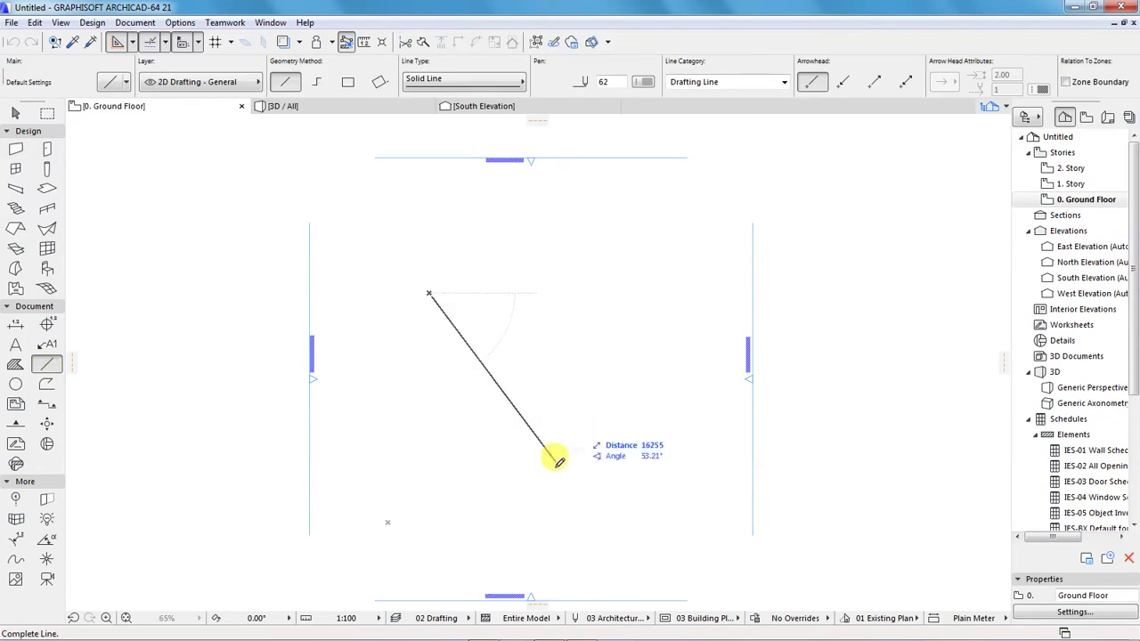
pyautogui.click(500, 474)
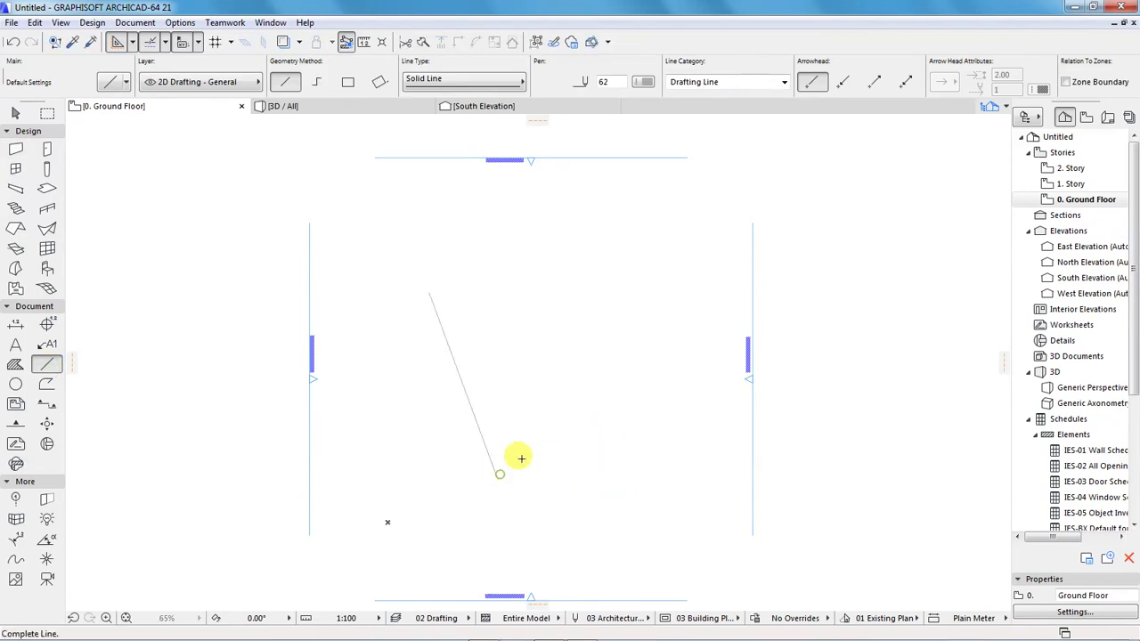
pyautogui.click(618, 408)
pyautogui.click(617, 408)
pyautogui.click(521, 263)
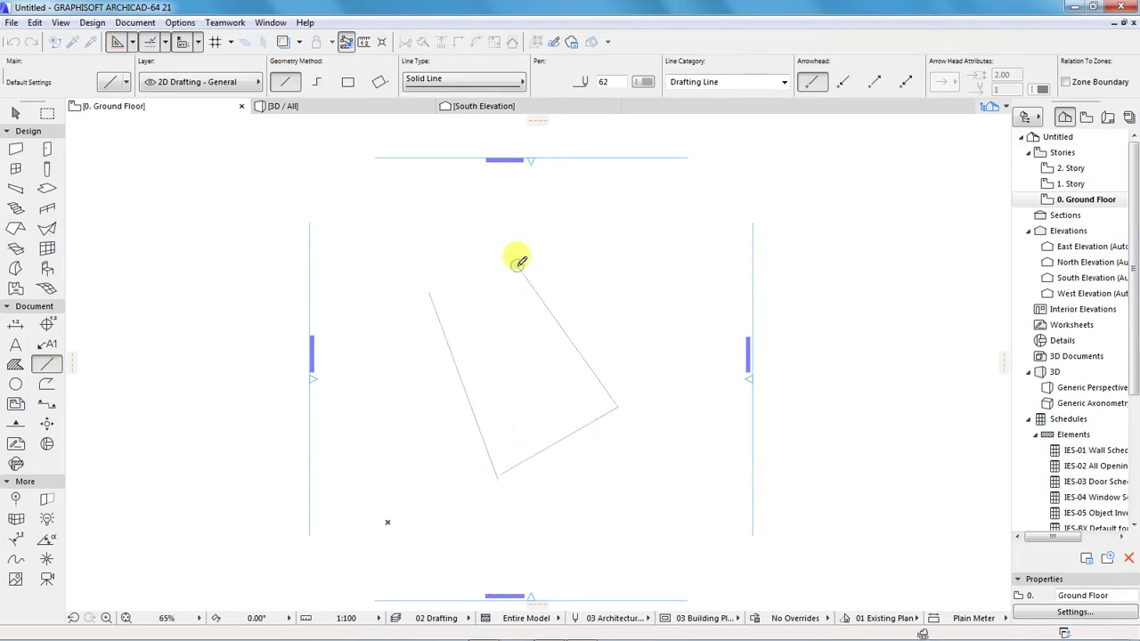
pyautogui.click(429, 293)
pyautogui.click(526, 265)
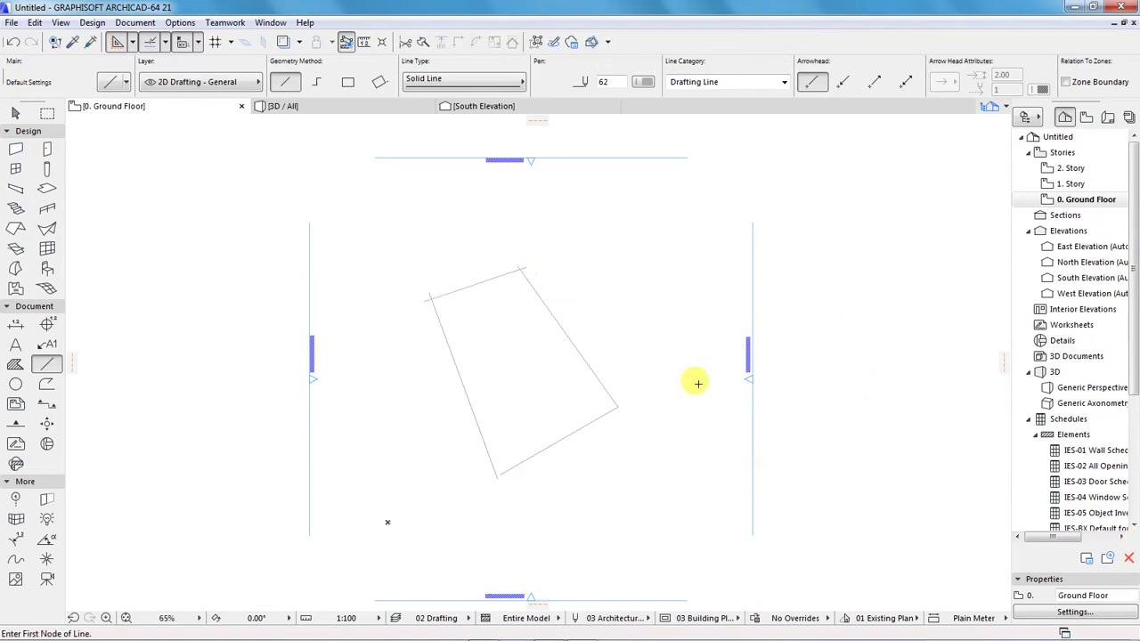
# - Delete all four lines of the rough outline inside the elevation markers
pyautogui.press('m')
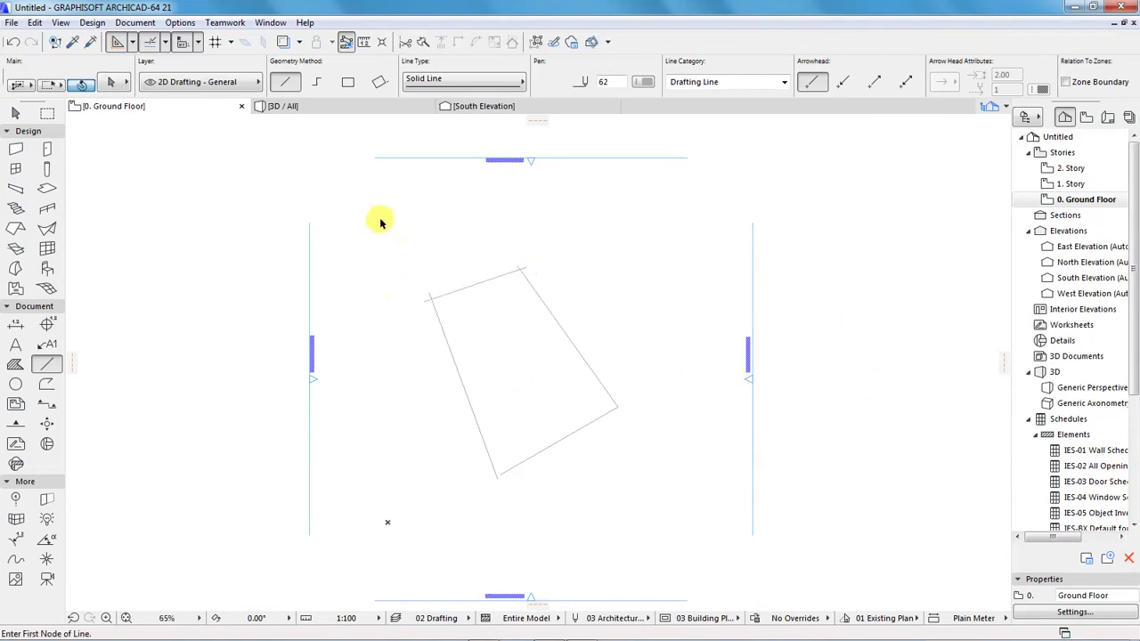
pyautogui.click(381, 220)
pyautogui.click(670, 519)
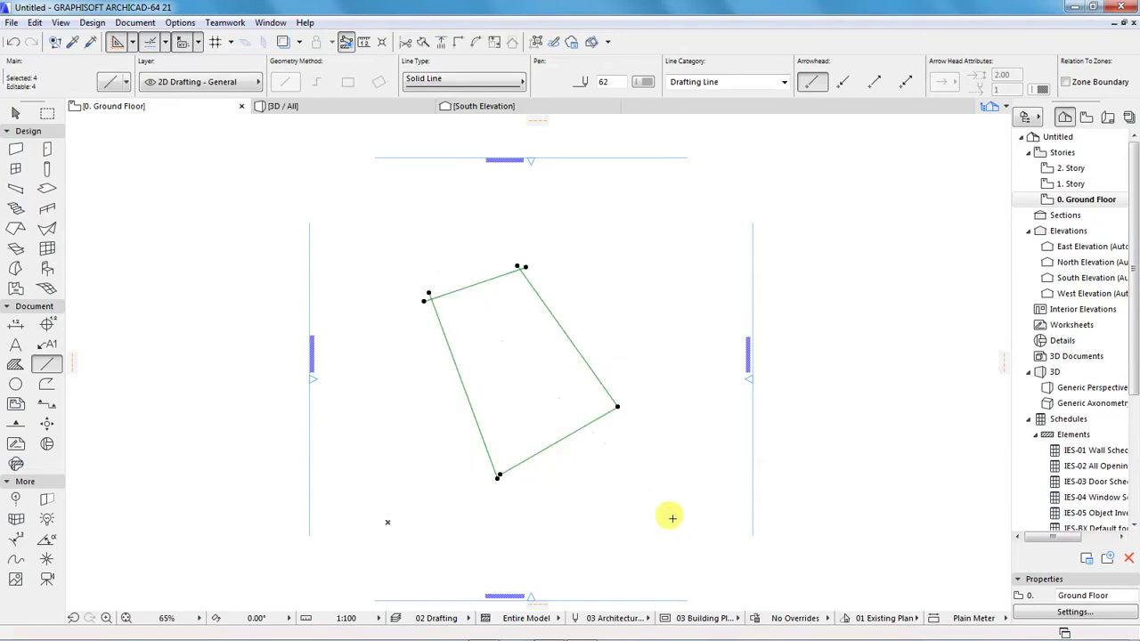
pyautogui.press('Delete')
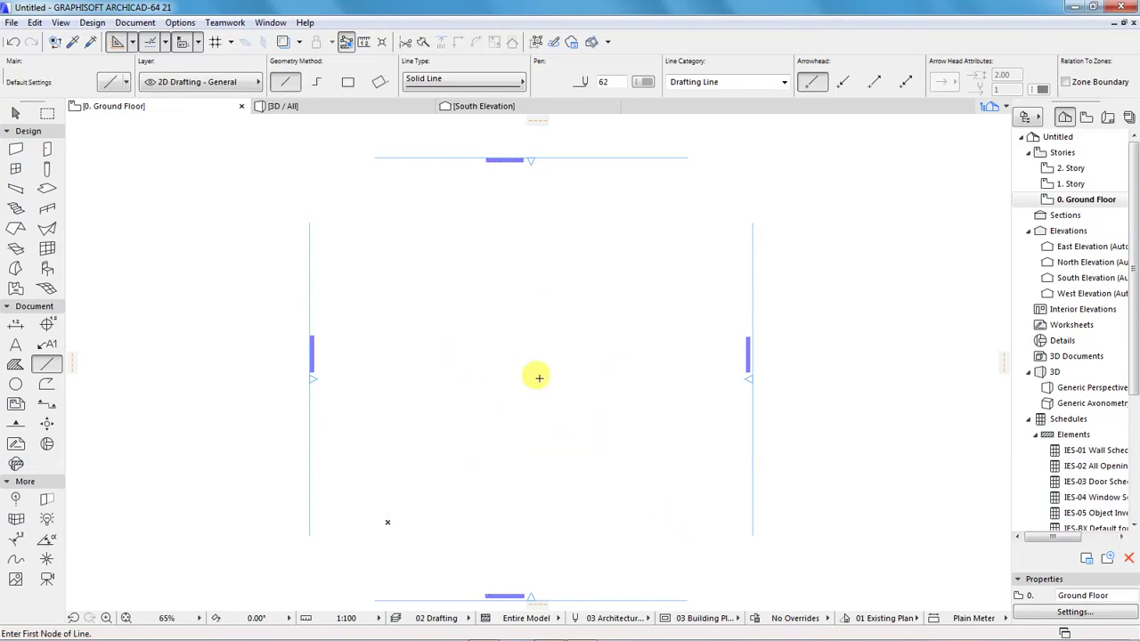
# - Examine the North, West, East and South elevation markers surrounding the empty ground floor drawing area
pyautogui.scroll(-1, 536, 365)
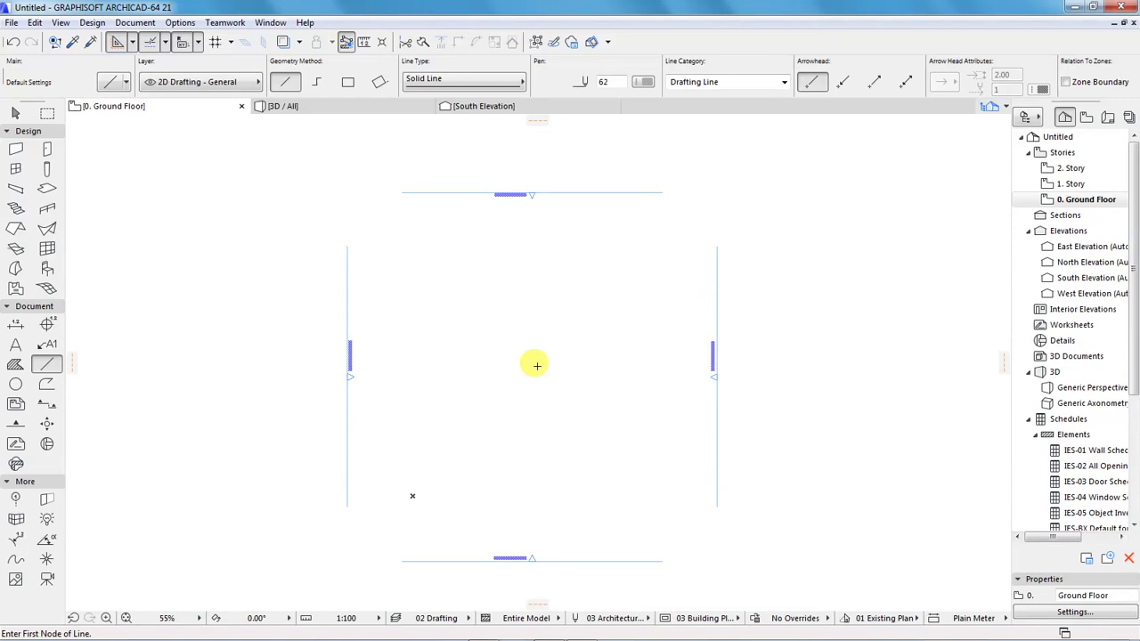
pyautogui.scroll(-1, 513, 368)
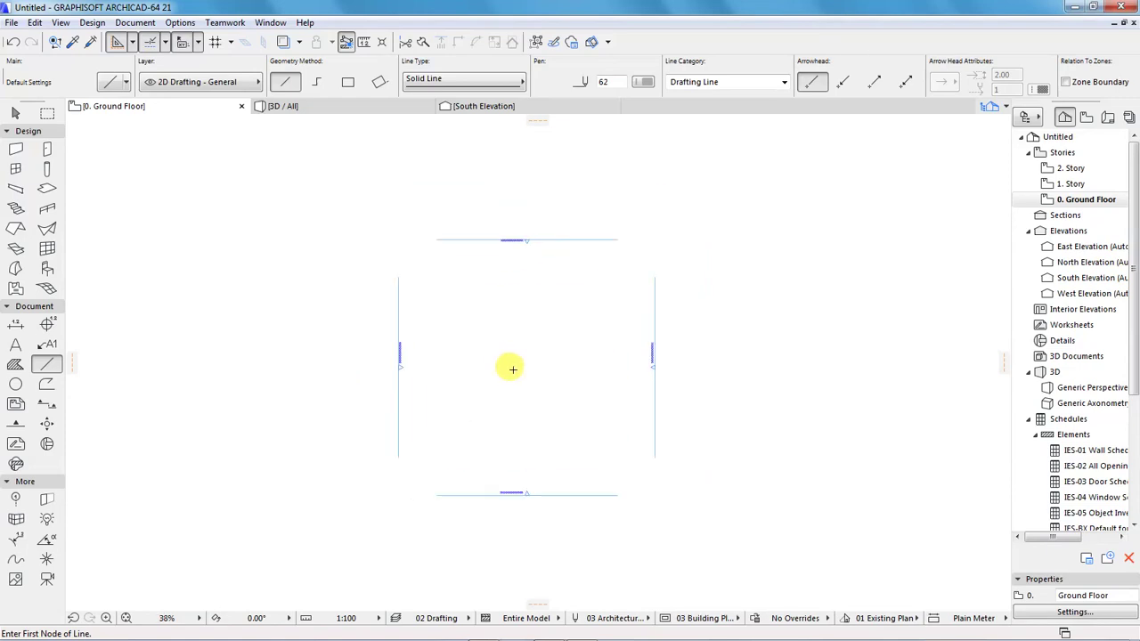
pyautogui.scroll(2, 525, 366)
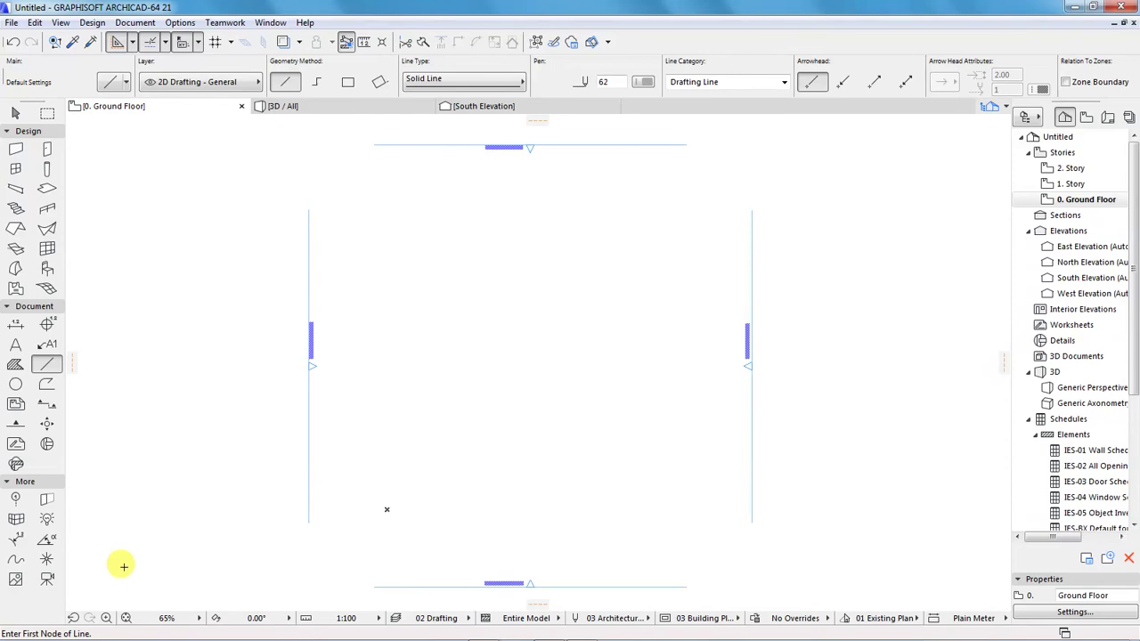
pyautogui.scroll(-1, 433, 313)
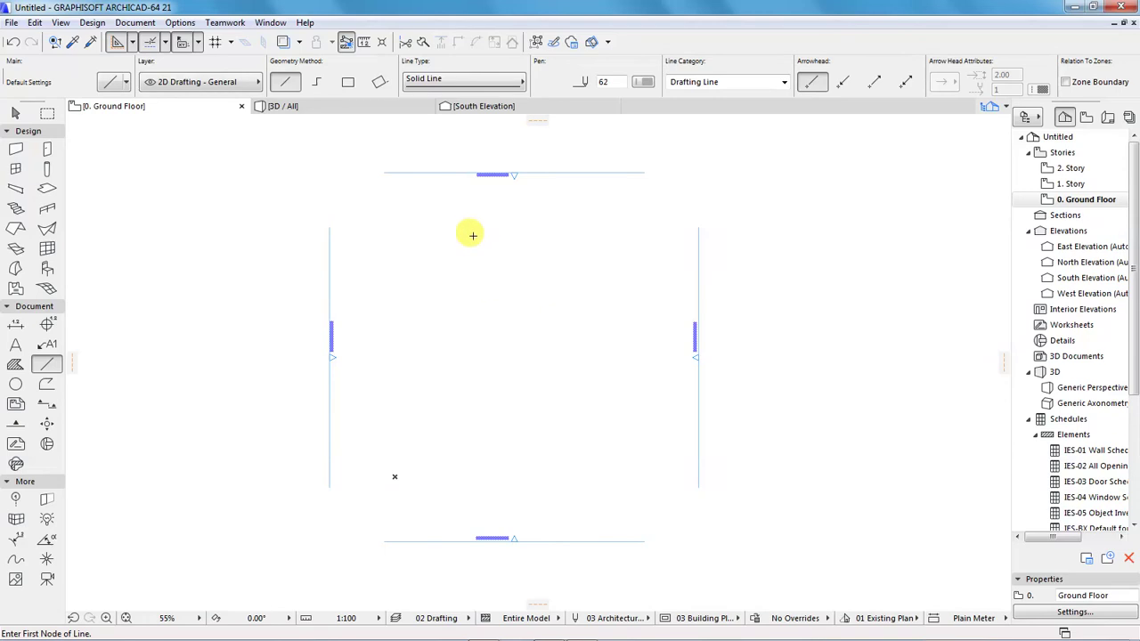
pyautogui.scroll(2, 458, 155)
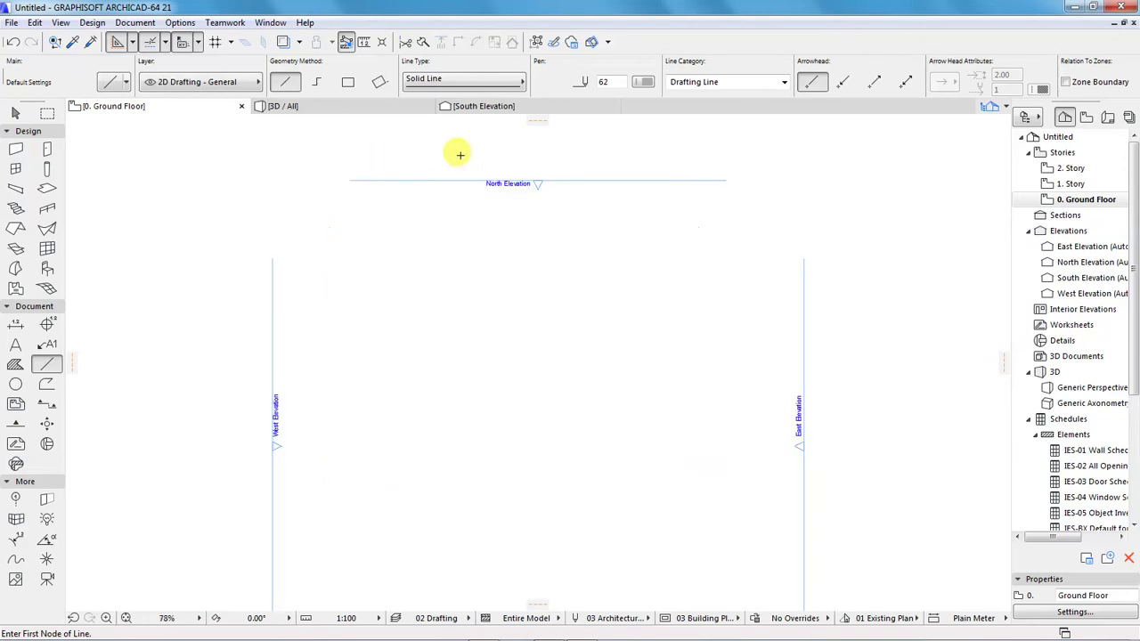
pyautogui.scroll(-2, 464, 222)
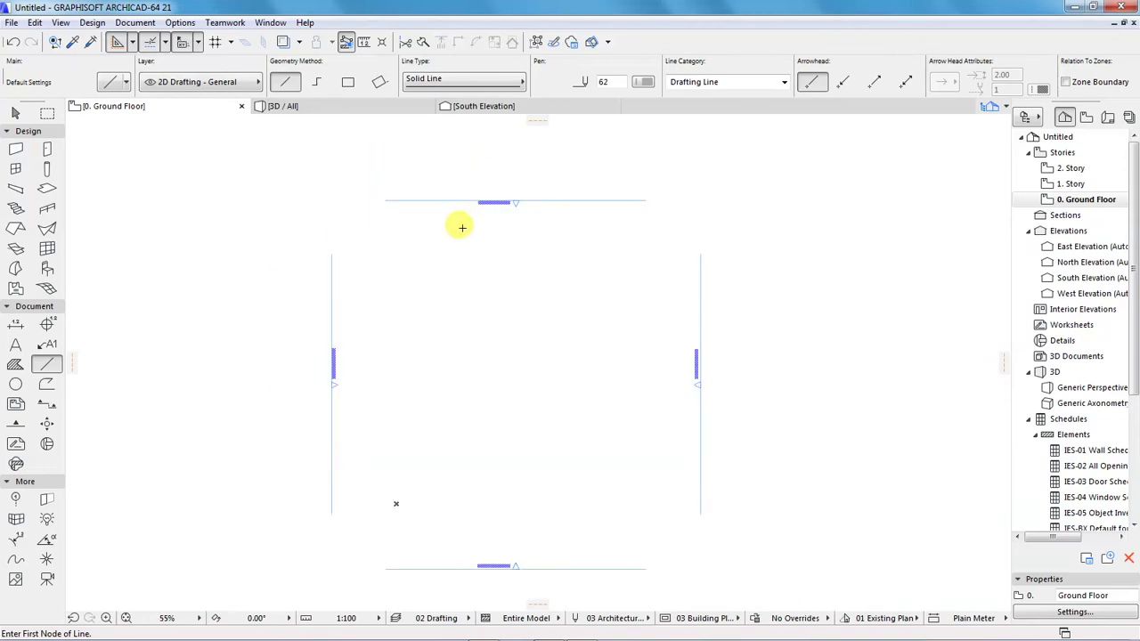
pyautogui.scroll(4, 511, 191)
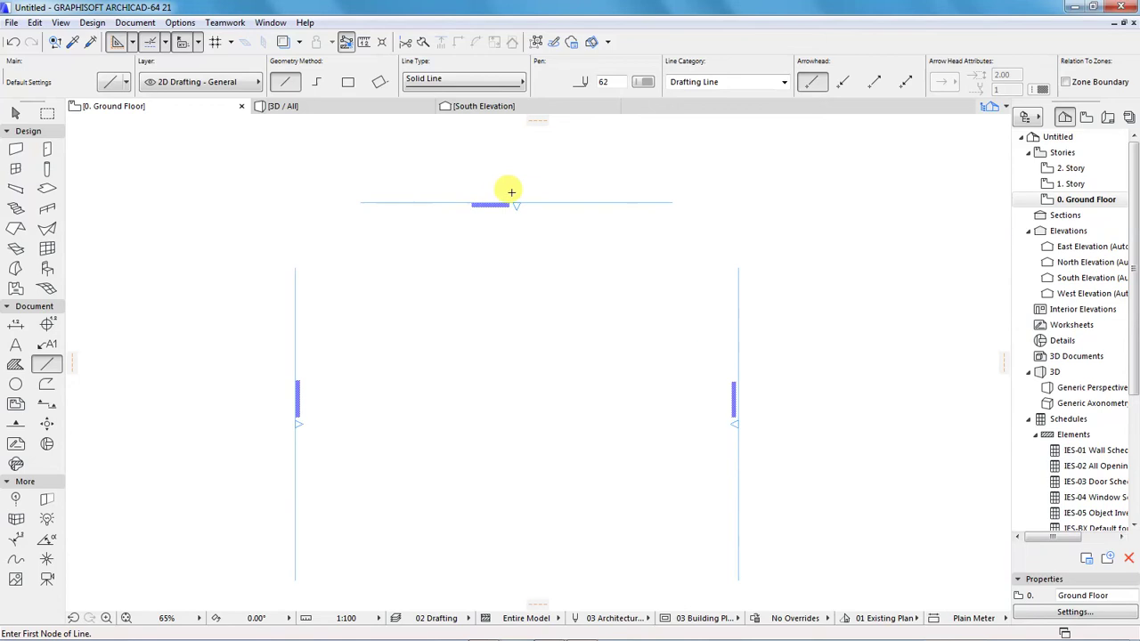
pyautogui.scroll(-5, 513, 211)
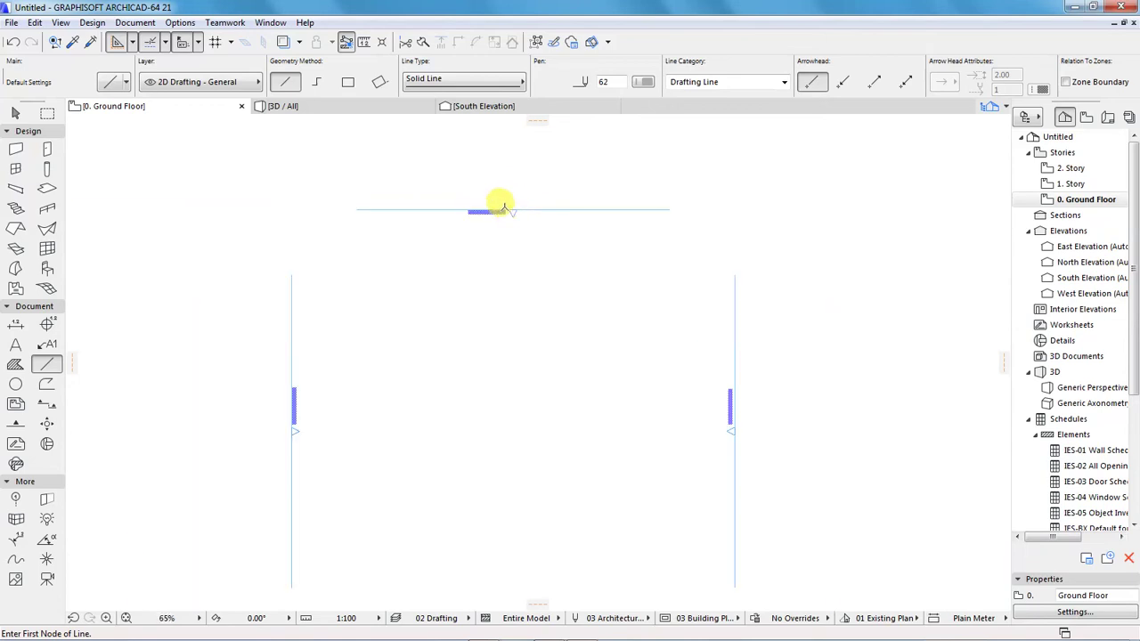
pyautogui.scroll(2, 633, 299)
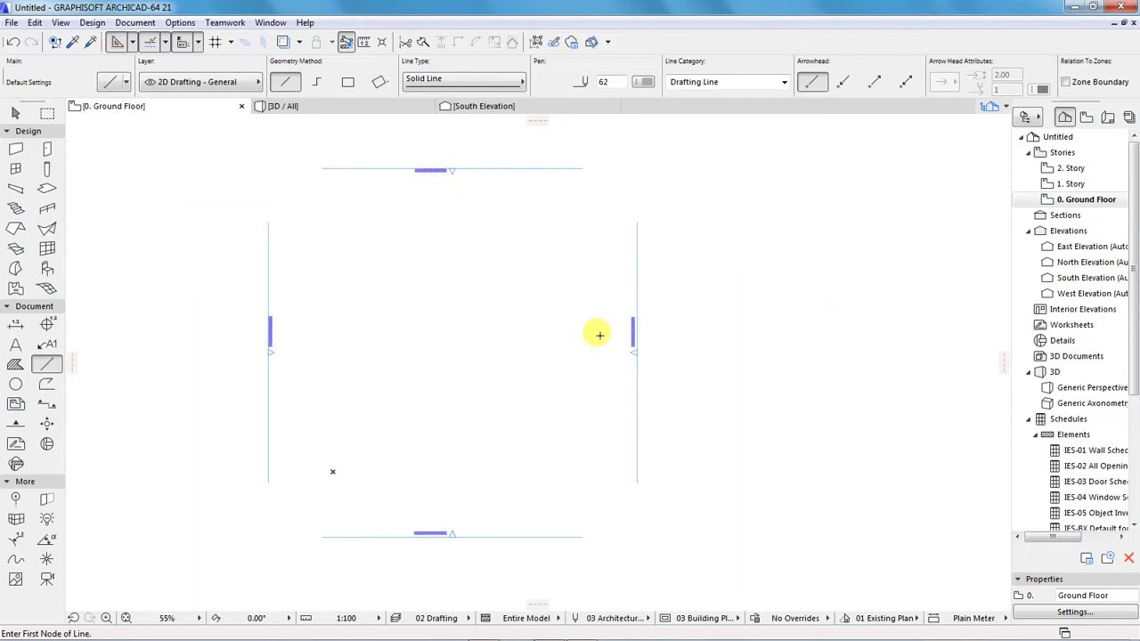
pyautogui.scroll(-2, 635, 339)
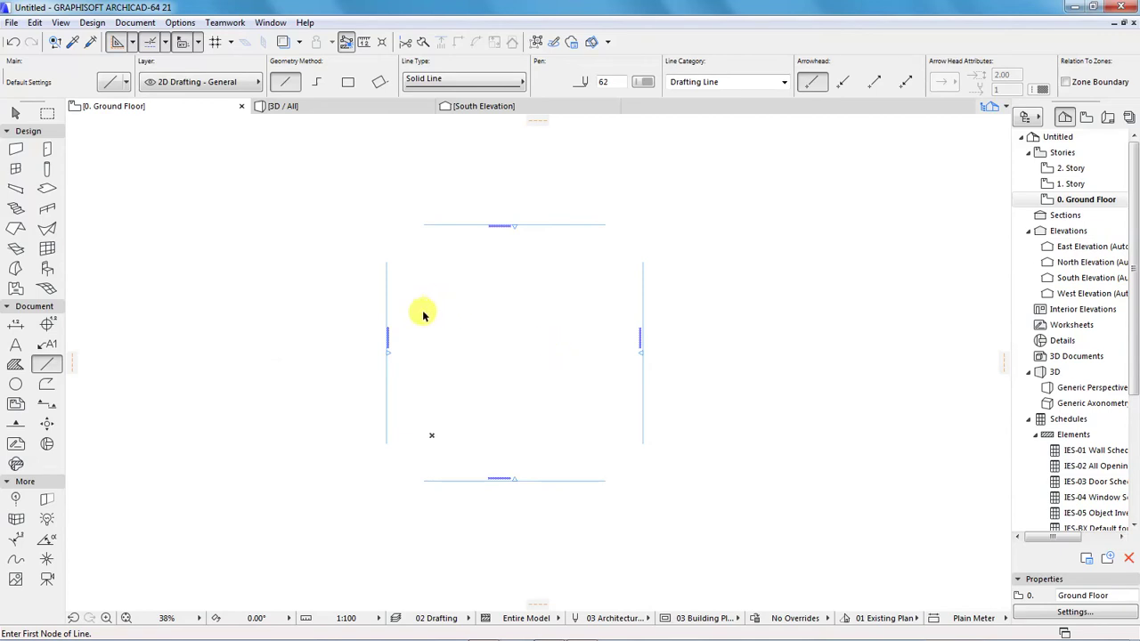
# - Delete all four elevation markers from the ground floor plan together with their viewpoints
pyautogui.keyDown('shift'); pyautogui.click(315, 178); pyautogui.keyUp('shift')
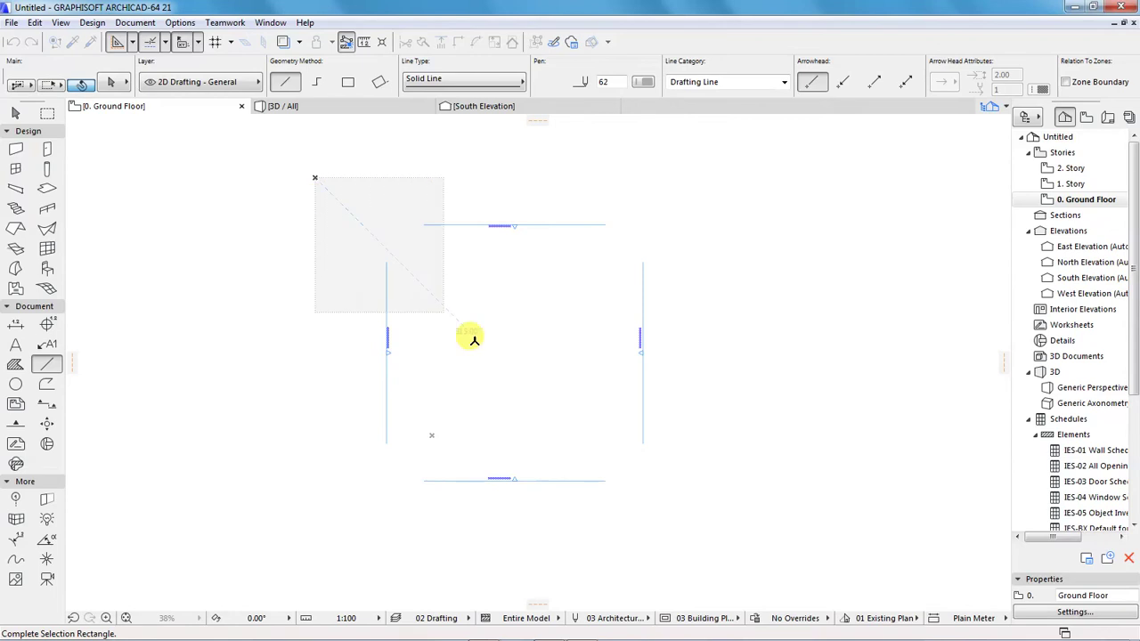
pyautogui.click(697, 532)
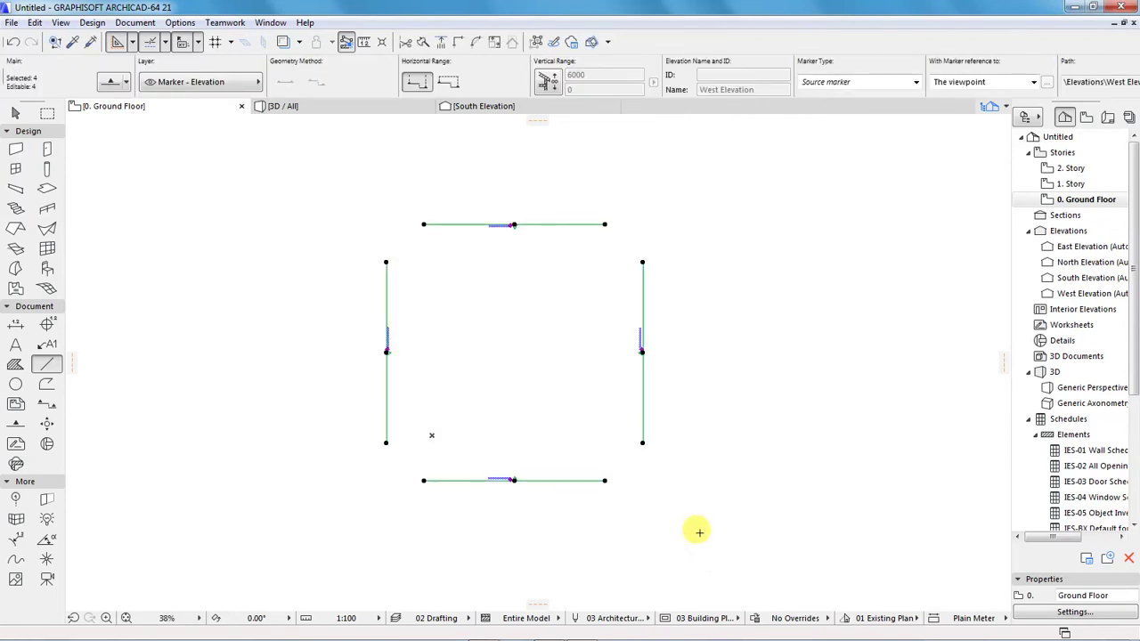
pyautogui.rightClick(530, 351)
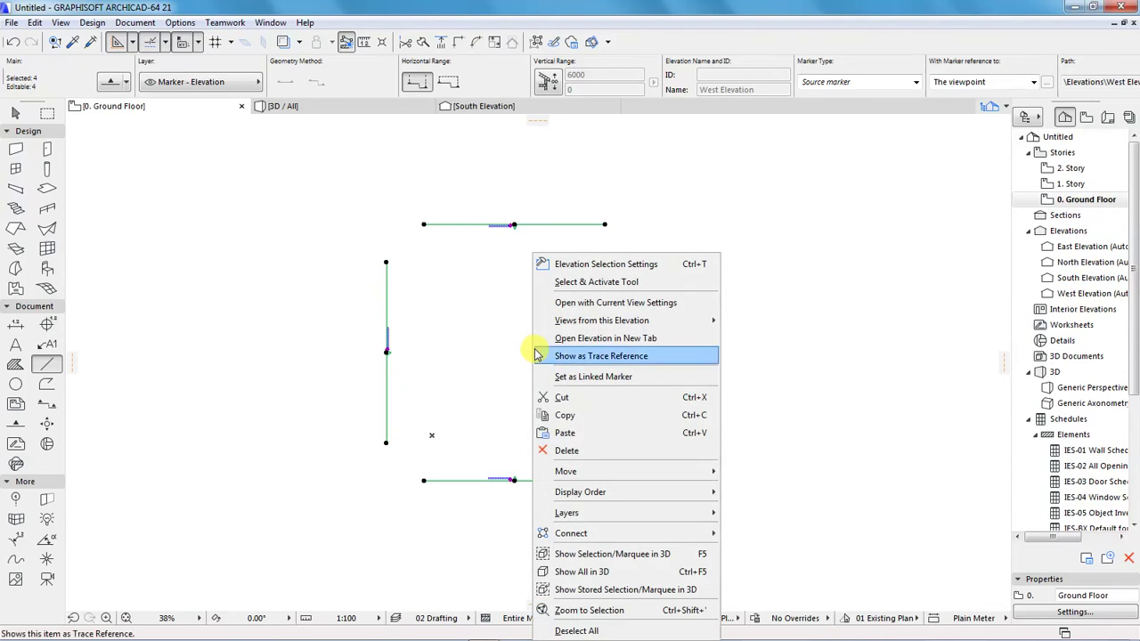
pyautogui.click(570, 454)
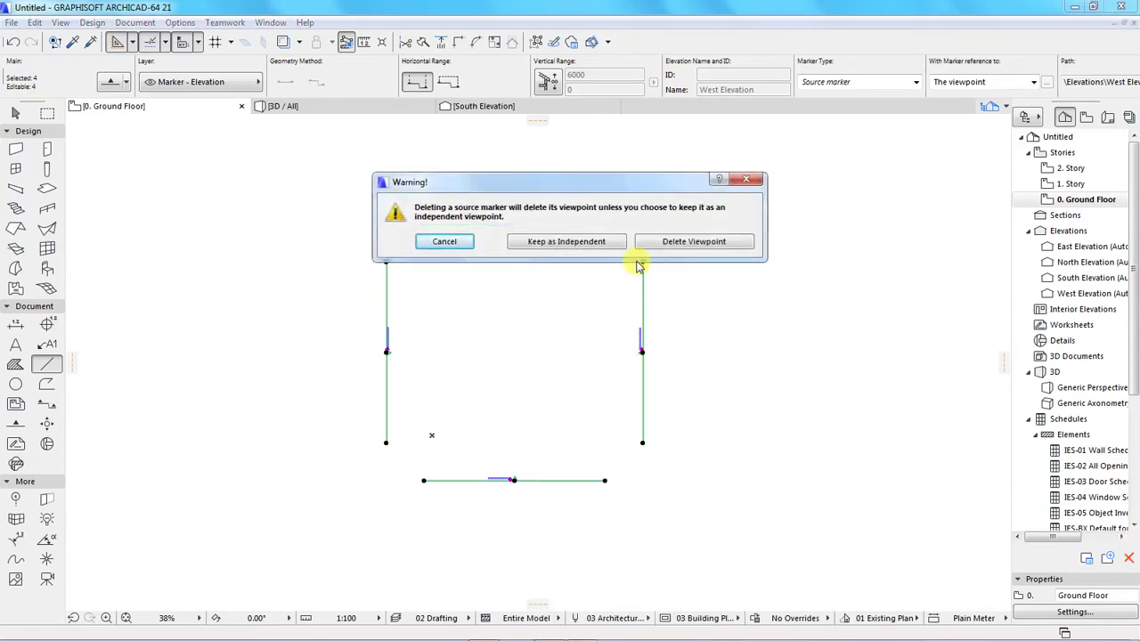
pyautogui.click(664, 238)
pyautogui.click(682, 276)
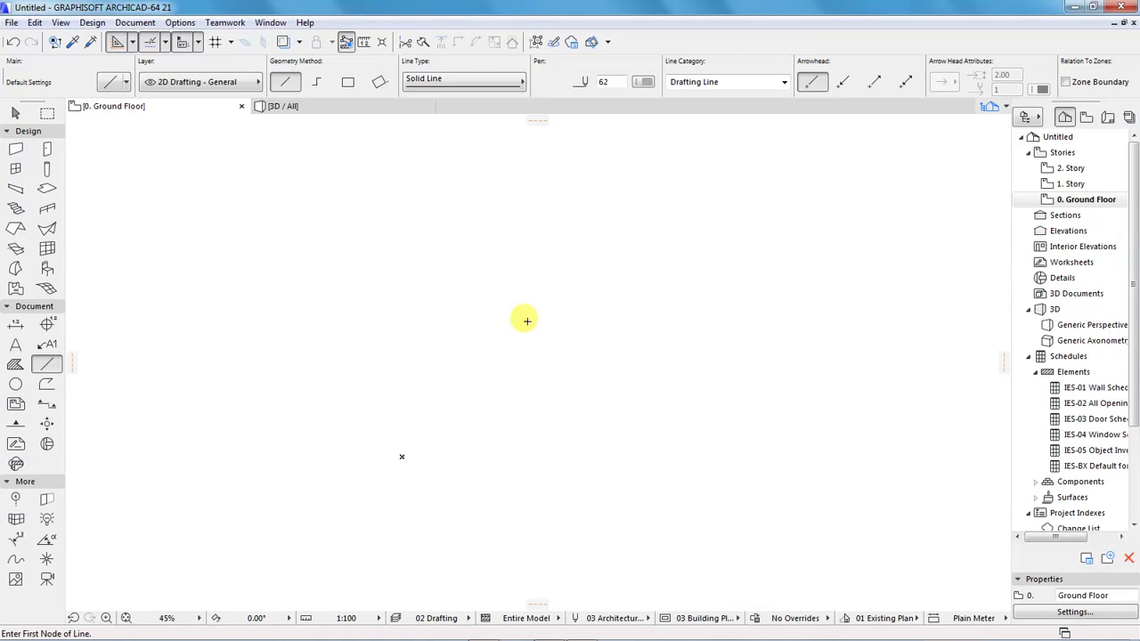
# - Turn on the construction grid display on the ground floor plan
pyautogui.scroll(1, 534, 327)
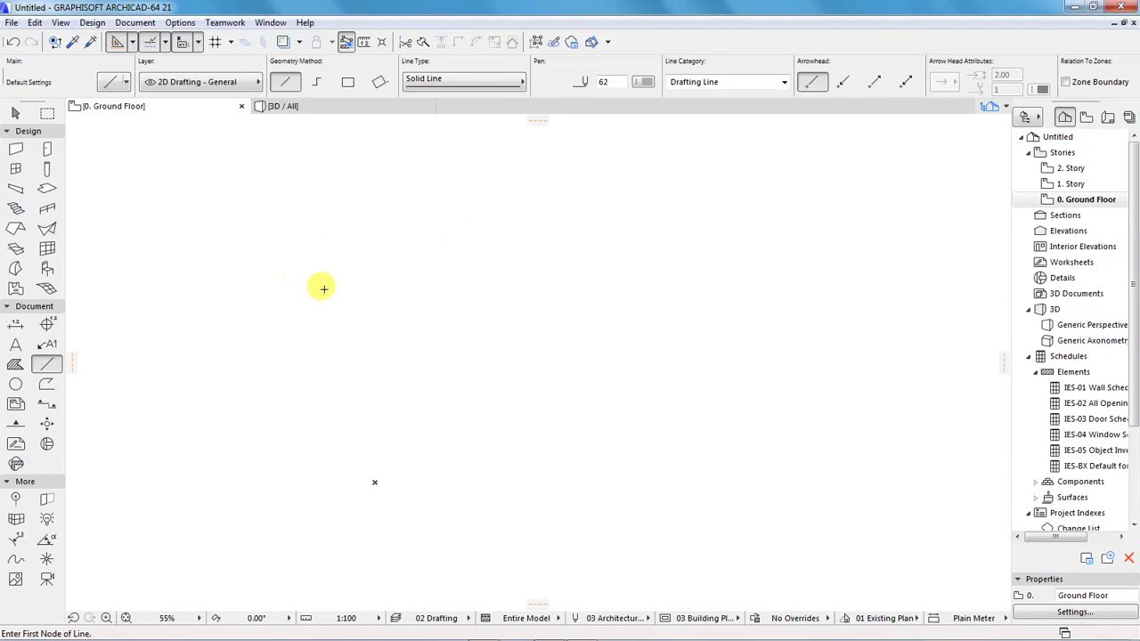
pyautogui.click(58, 23)
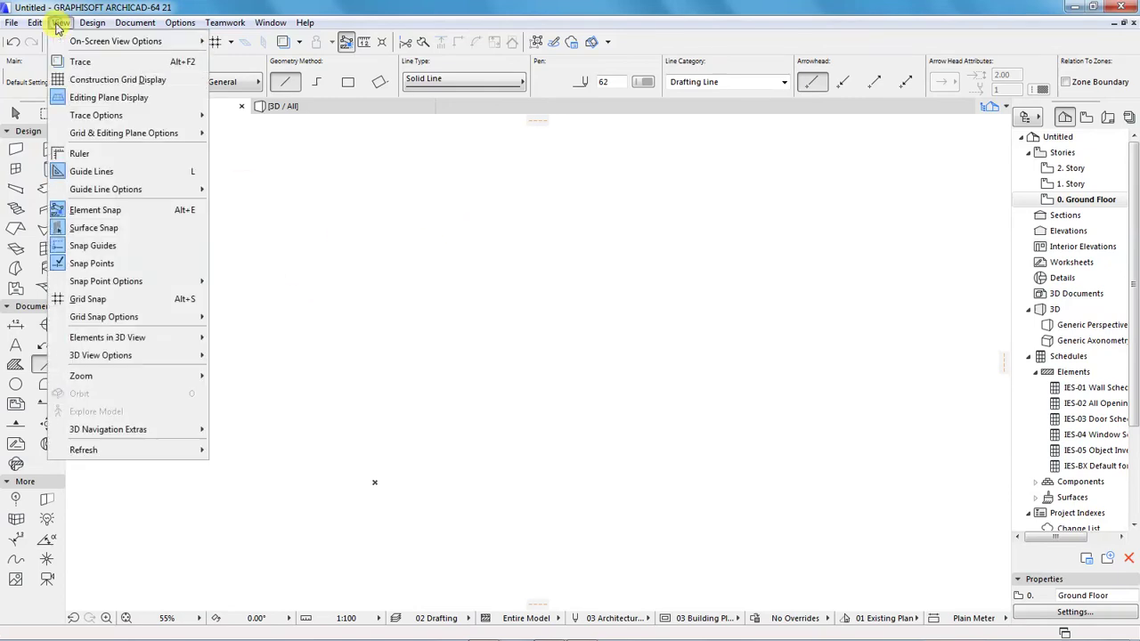
pyautogui.click(78, 81)
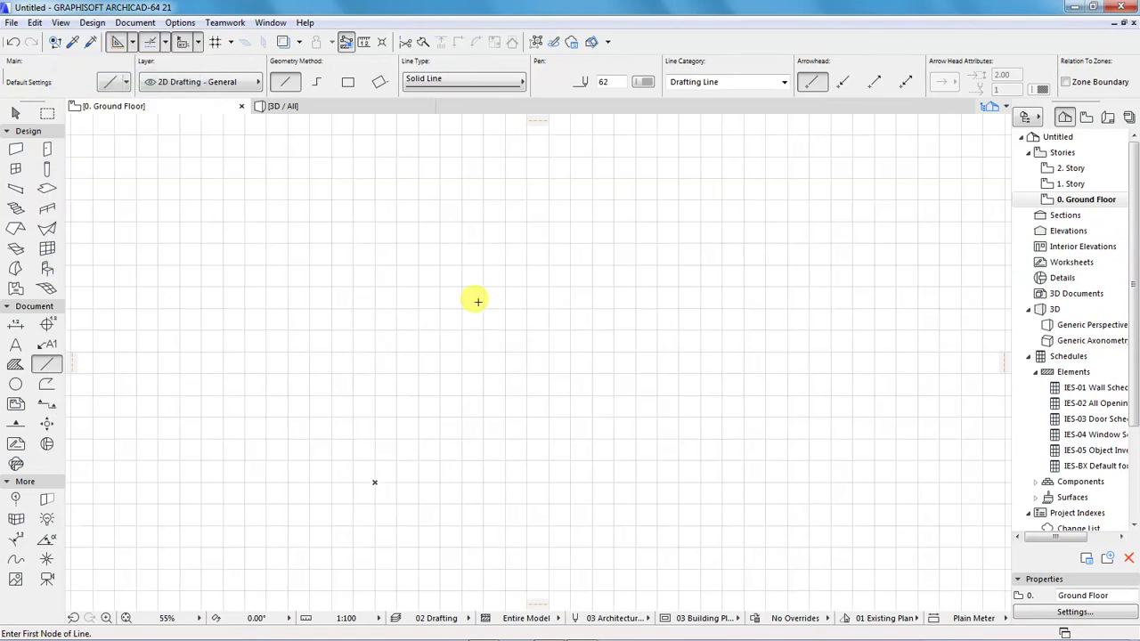
pyautogui.scroll(1, 461, 322)
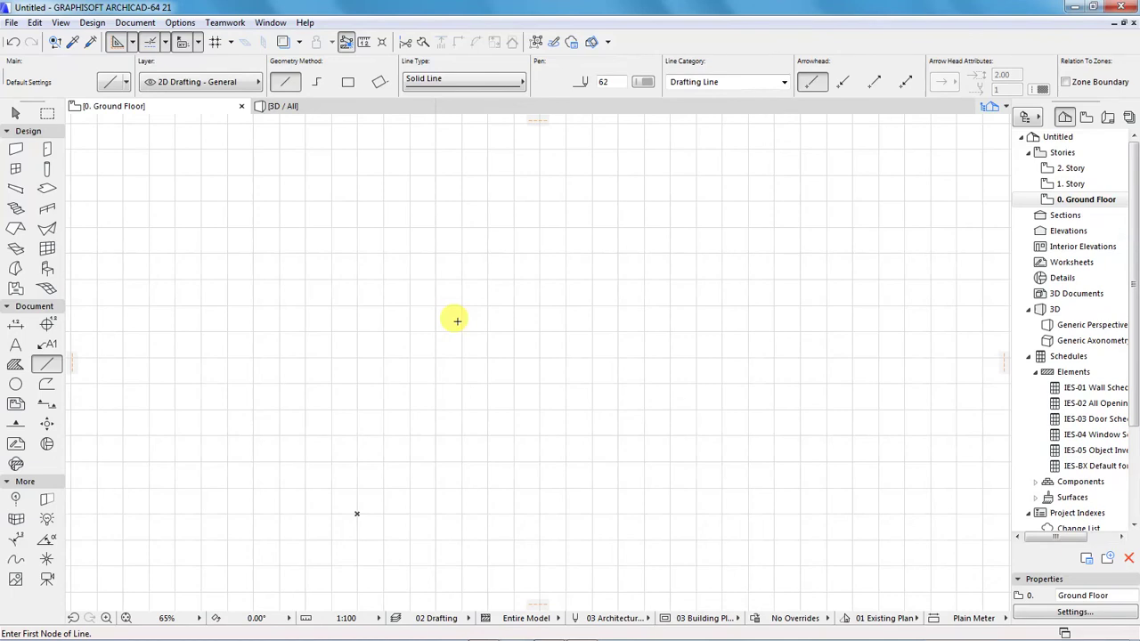
# - Open the project's Working Units preferences and choose millimeter as the model unit
pyautogui.click(181, 23)
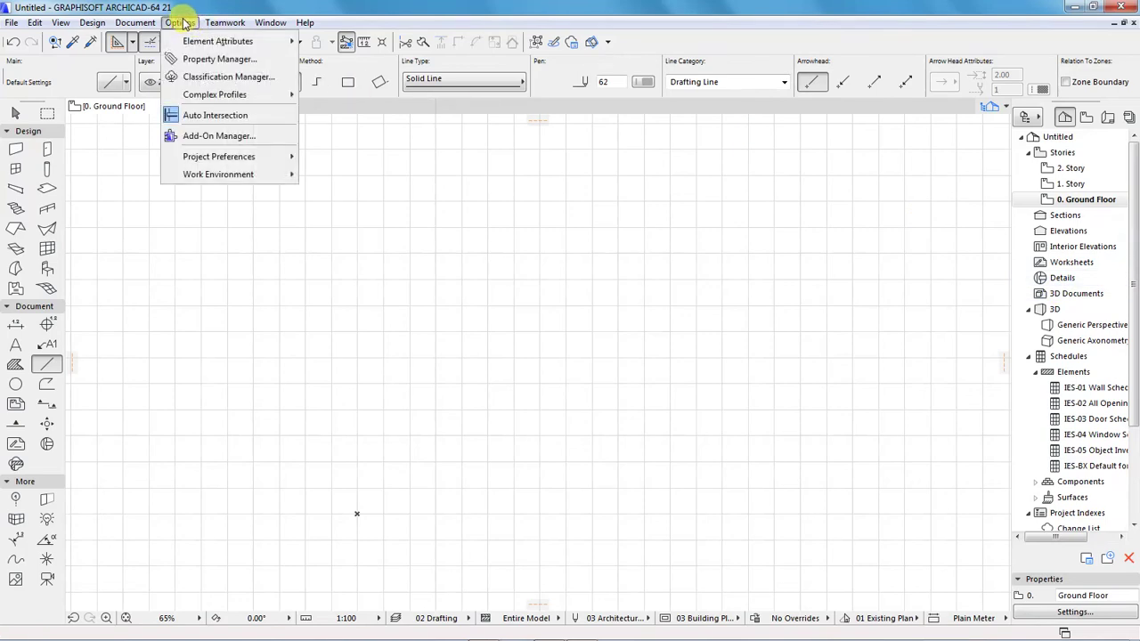
pyautogui.click(179, 23)
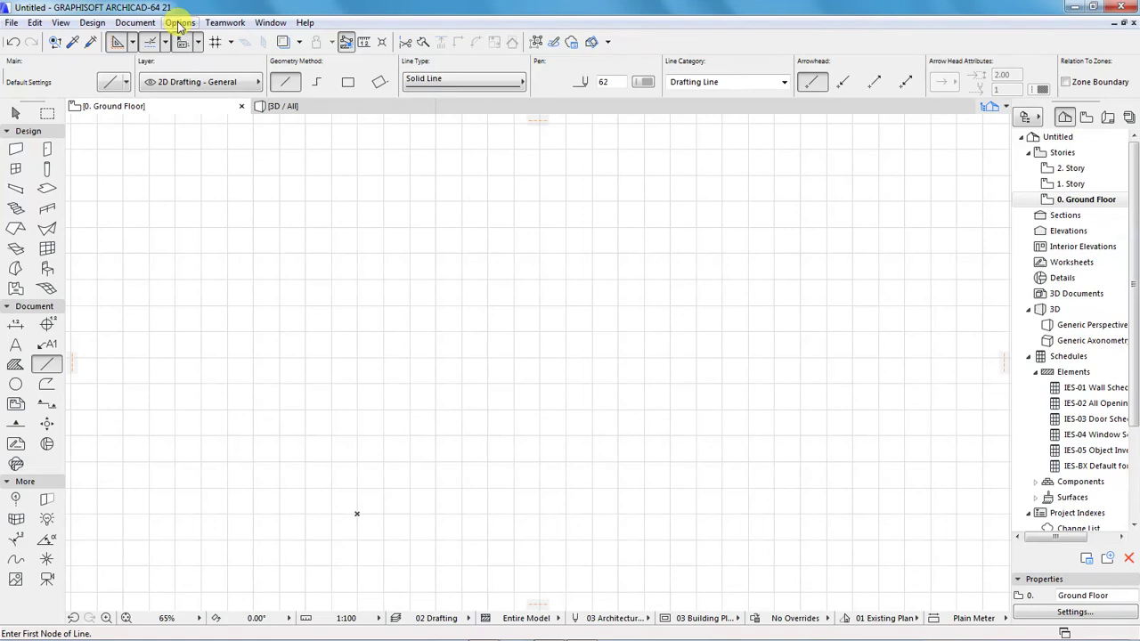
pyautogui.click(179, 24)
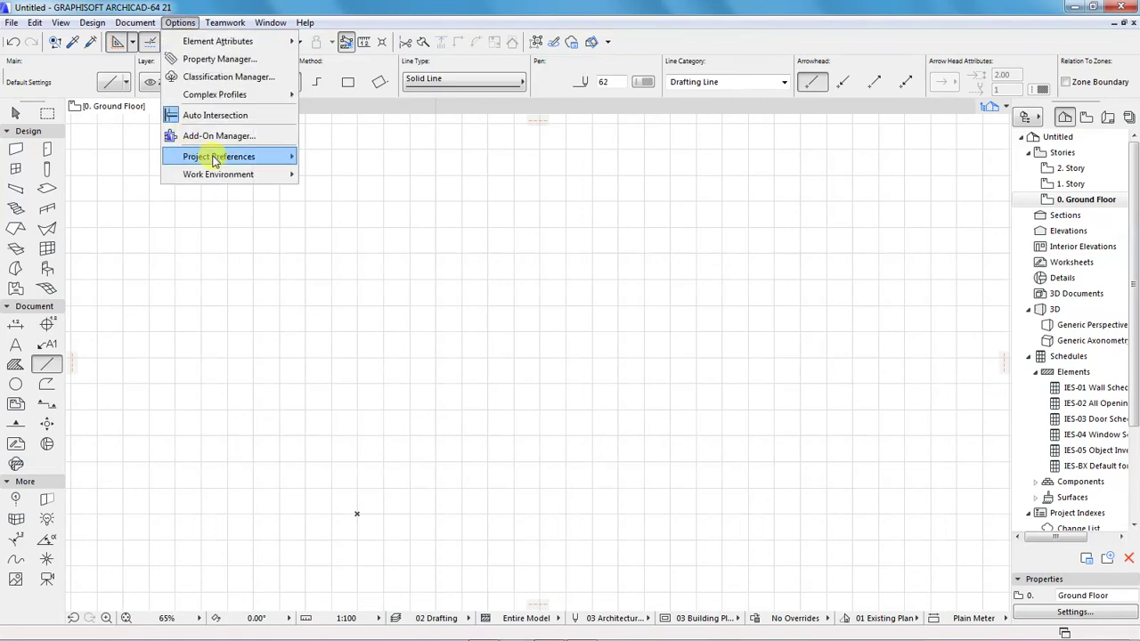
pyautogui.moveTo(214, 158)
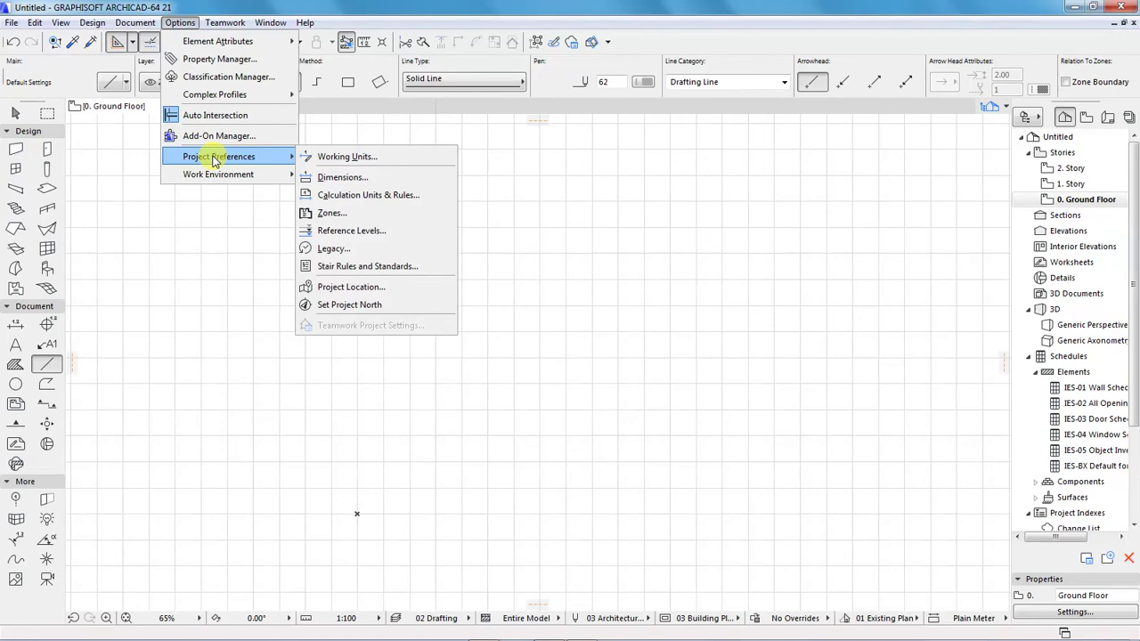
pyautogui.click(332, 159)
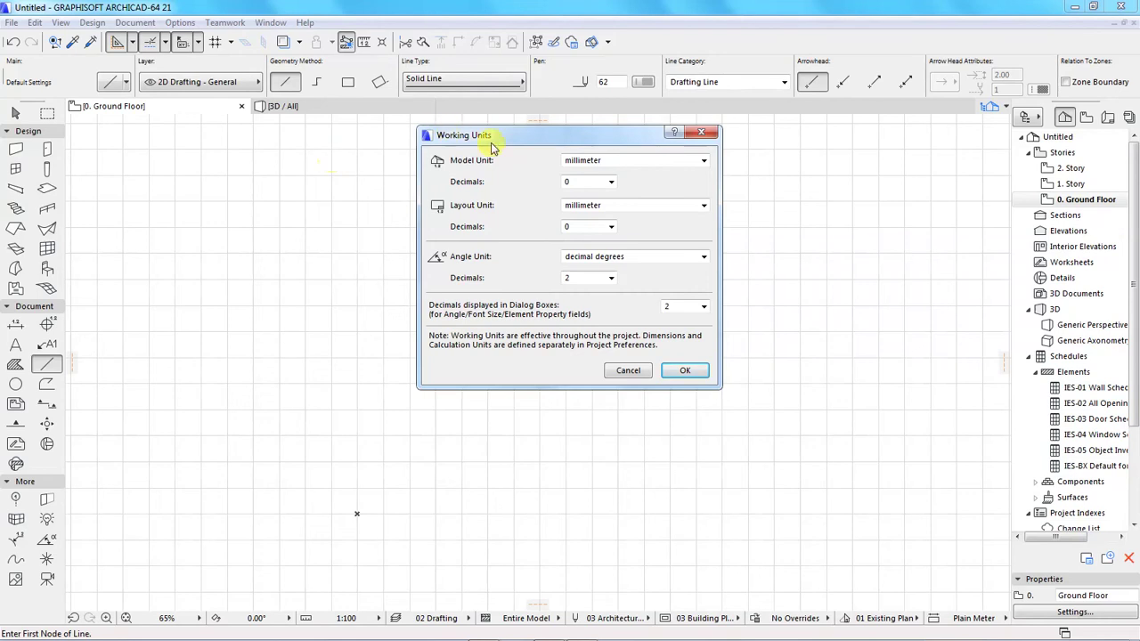
pyautogui.moveTo(501, 141); pyautogui.dragTo(443, 183)
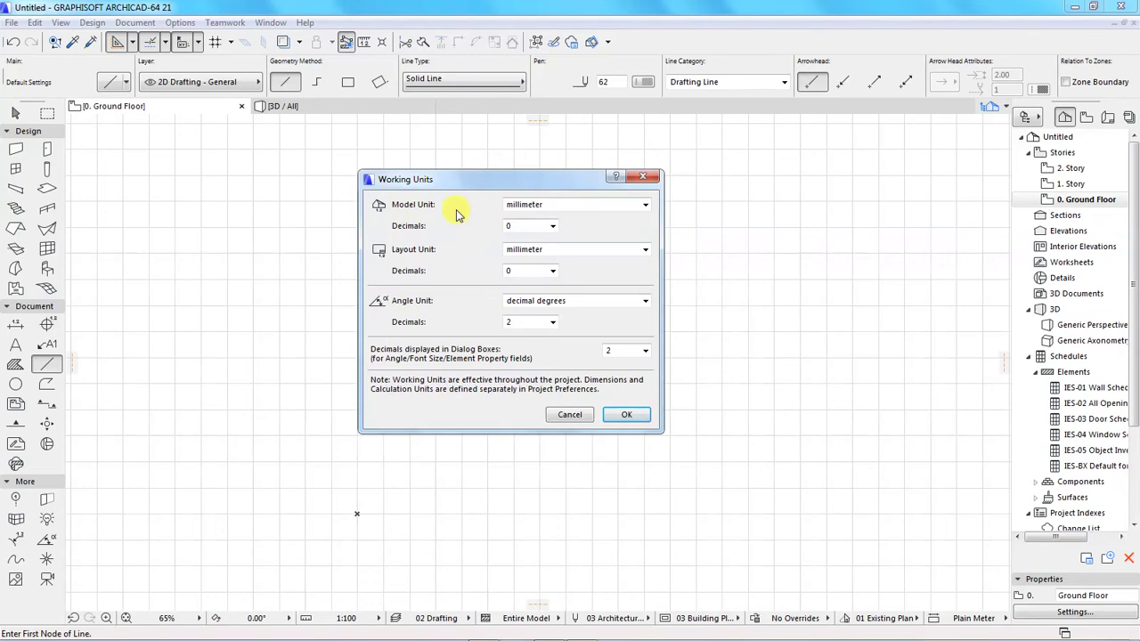
pyautogui.click(646, 206)
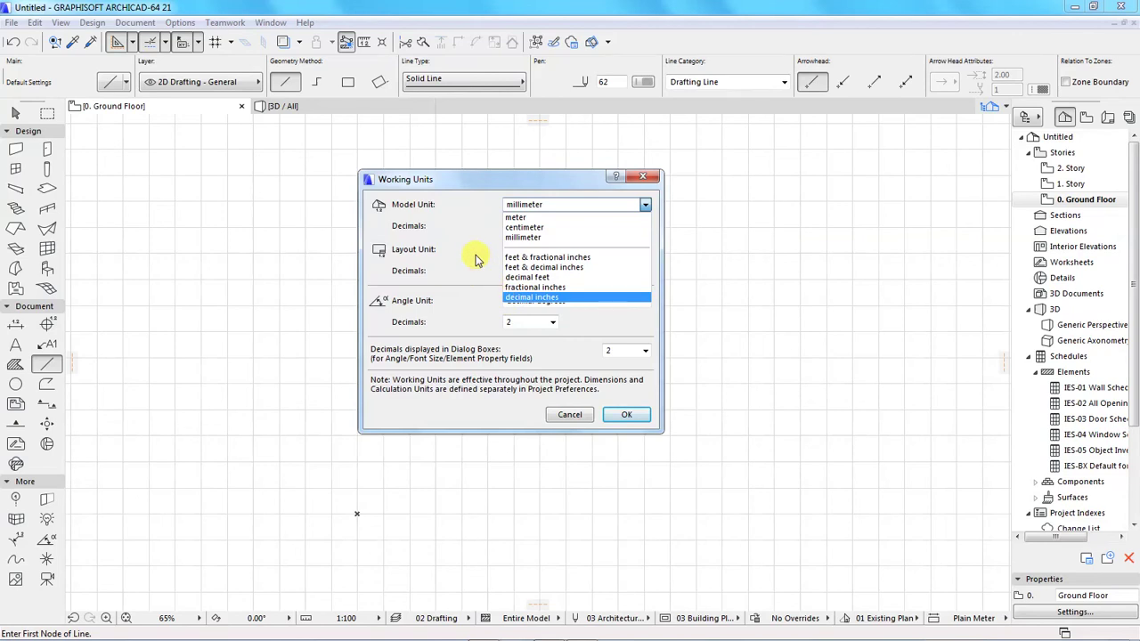
pyautogui.click(523, 238)
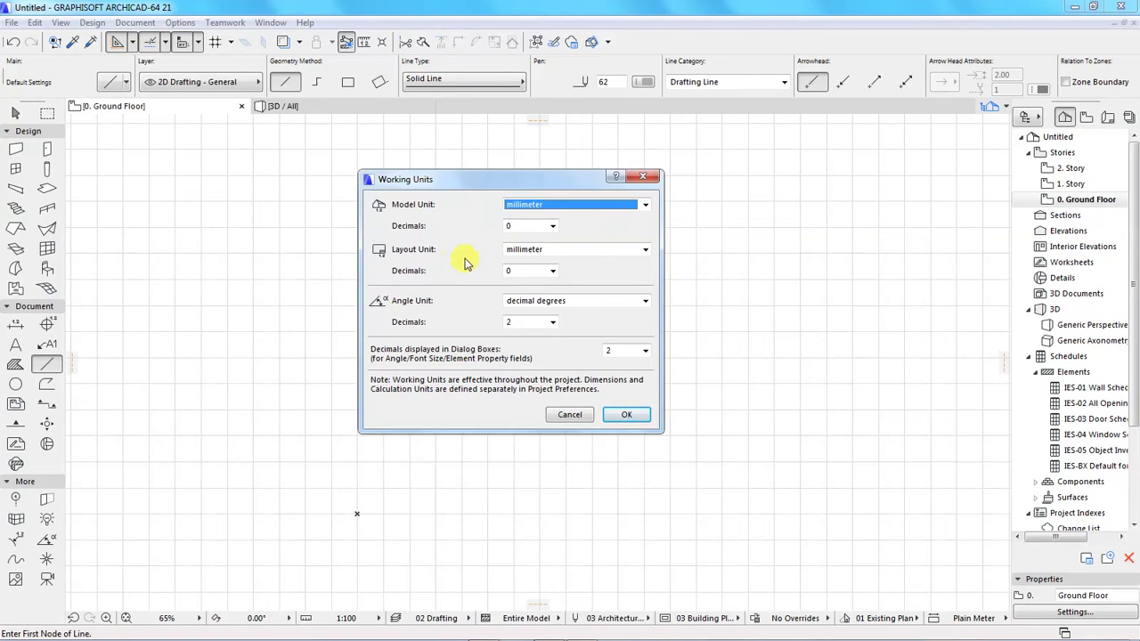
# - Keep the layout unit as millimeter and the model unit decimals at 0, and accept the working units
pyautogui.click(646, 251)
pyautogui.click(648, 251)
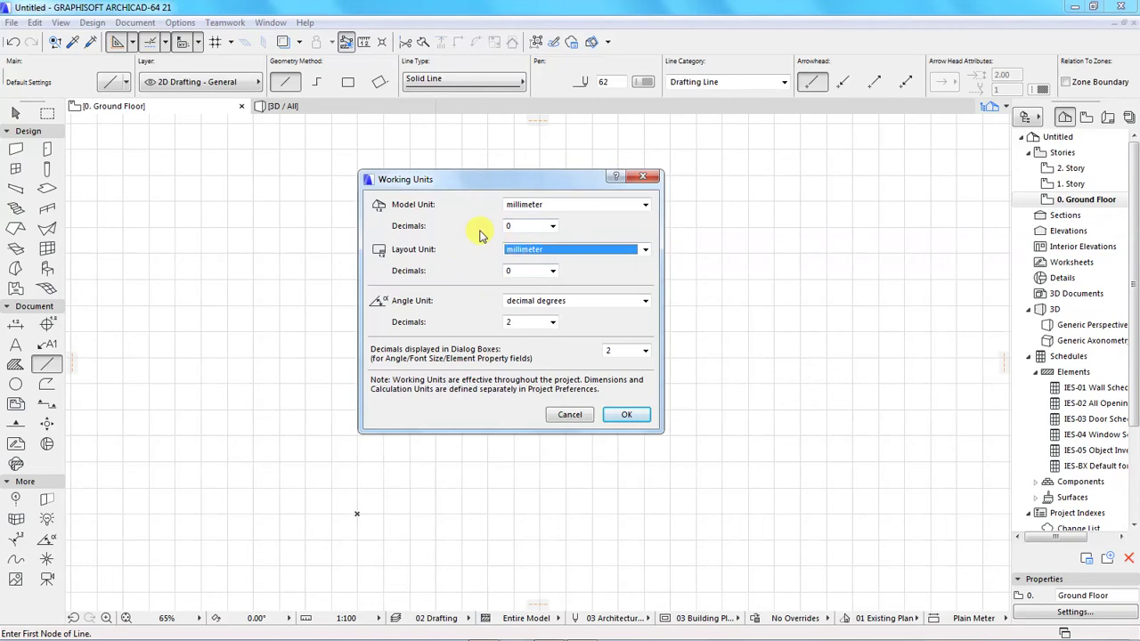
pyautogui.click(556, 229)
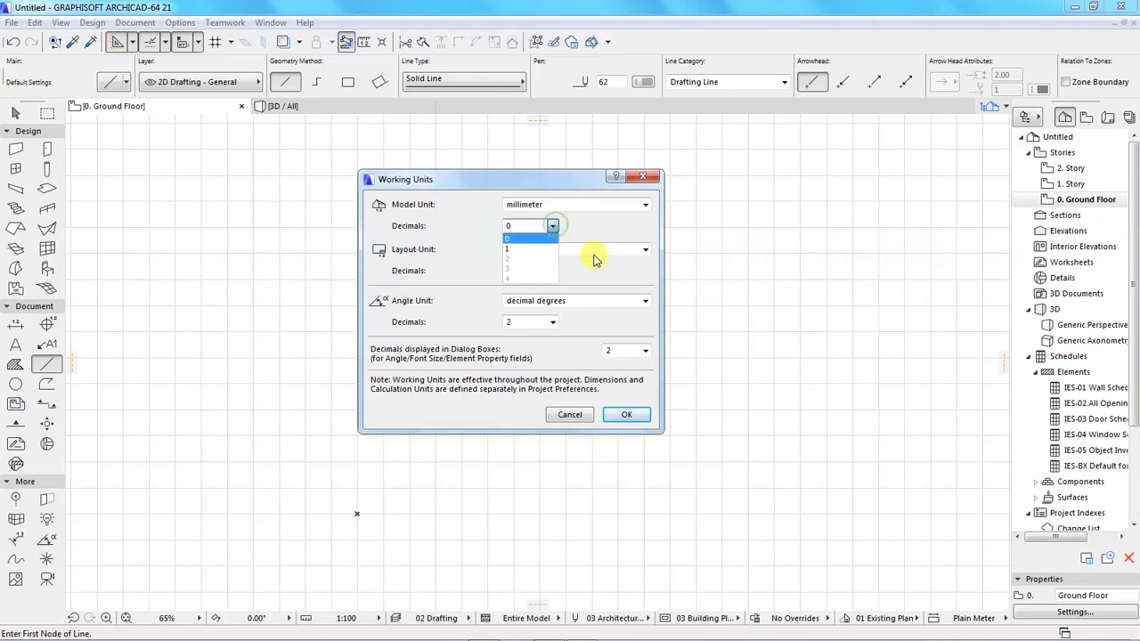
pyautogui.click(556, 226)
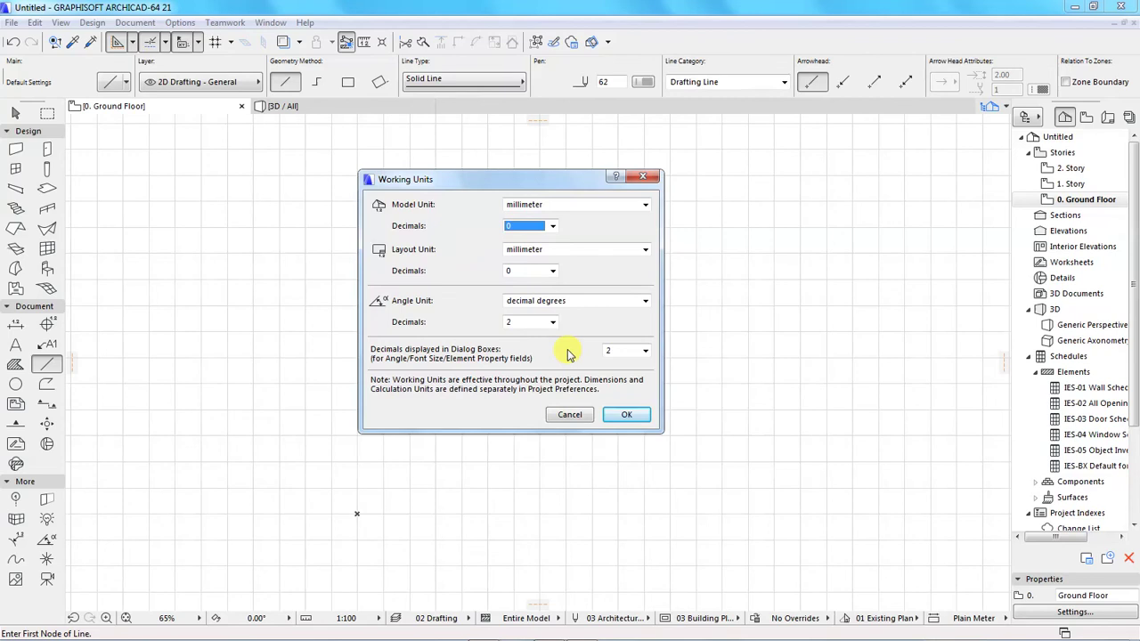
pyautogui.click(627, 415)
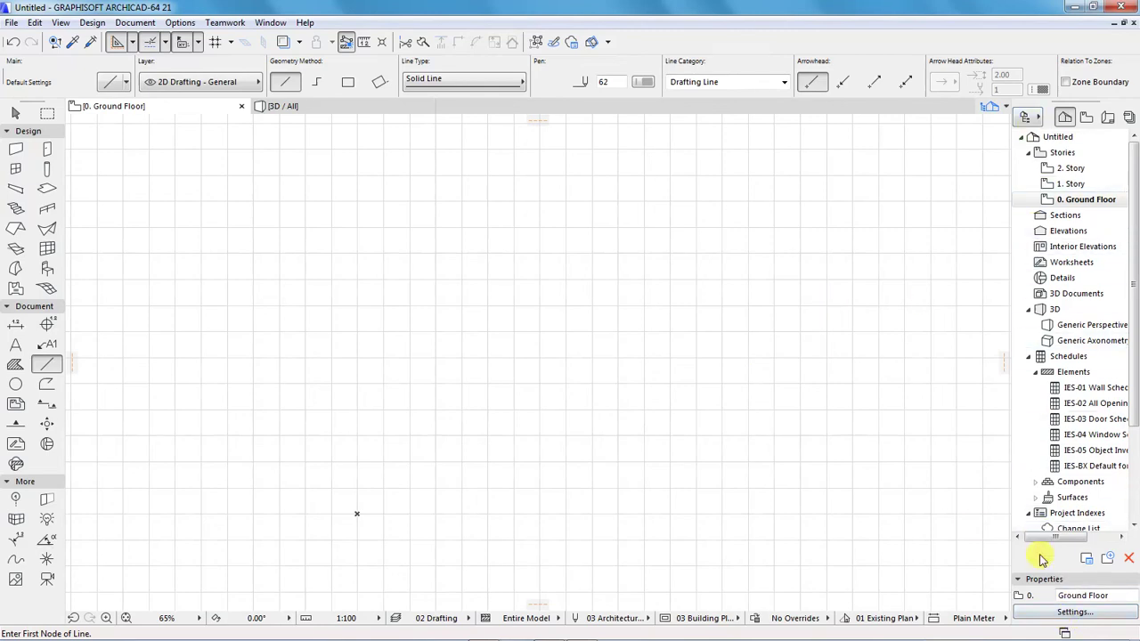
# - Set the Ground Floor's height to next story to 2800 in the story settings and apply it
pyautogui.click(1082, 596)
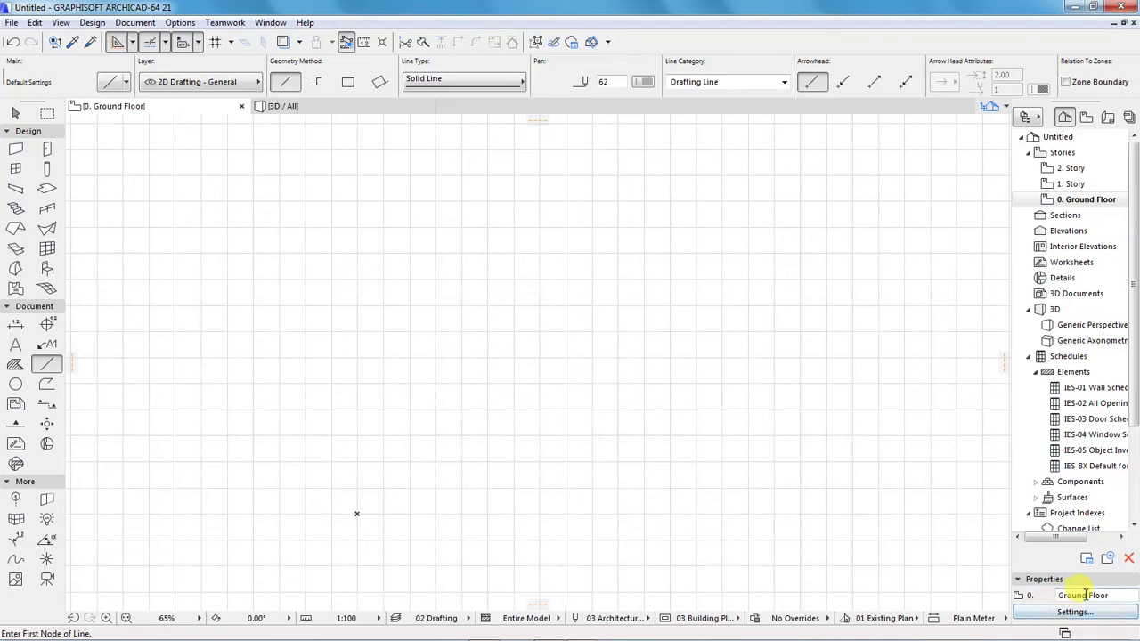
pyautogui.click(1044, 614)
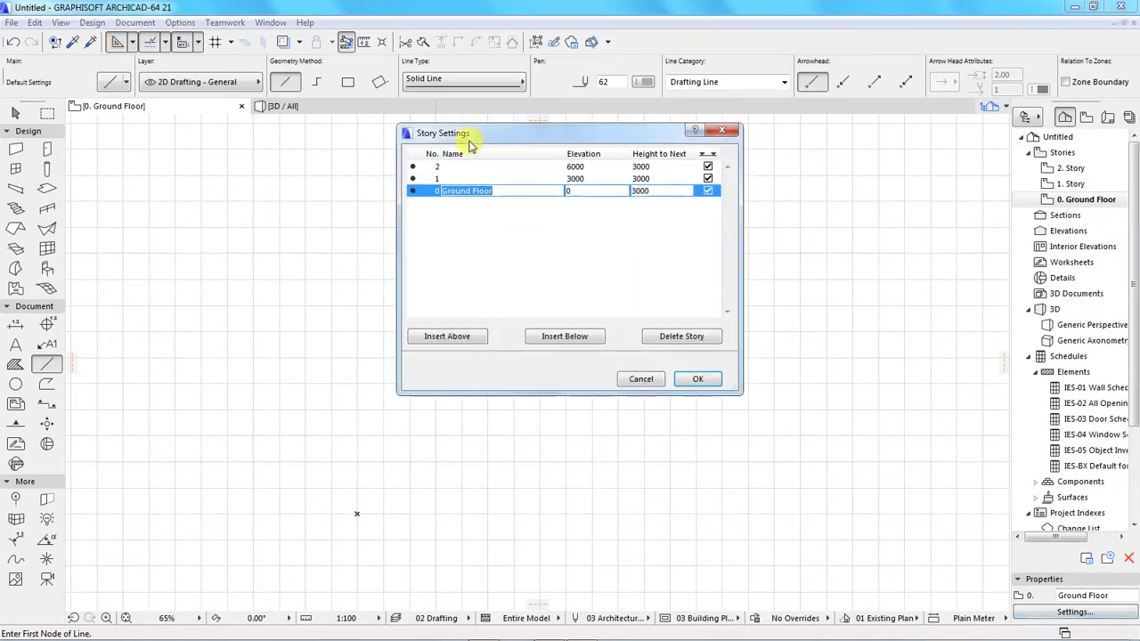
pyautogui.moveTo(503, 132); pyautogui.dragTo(491, 184)
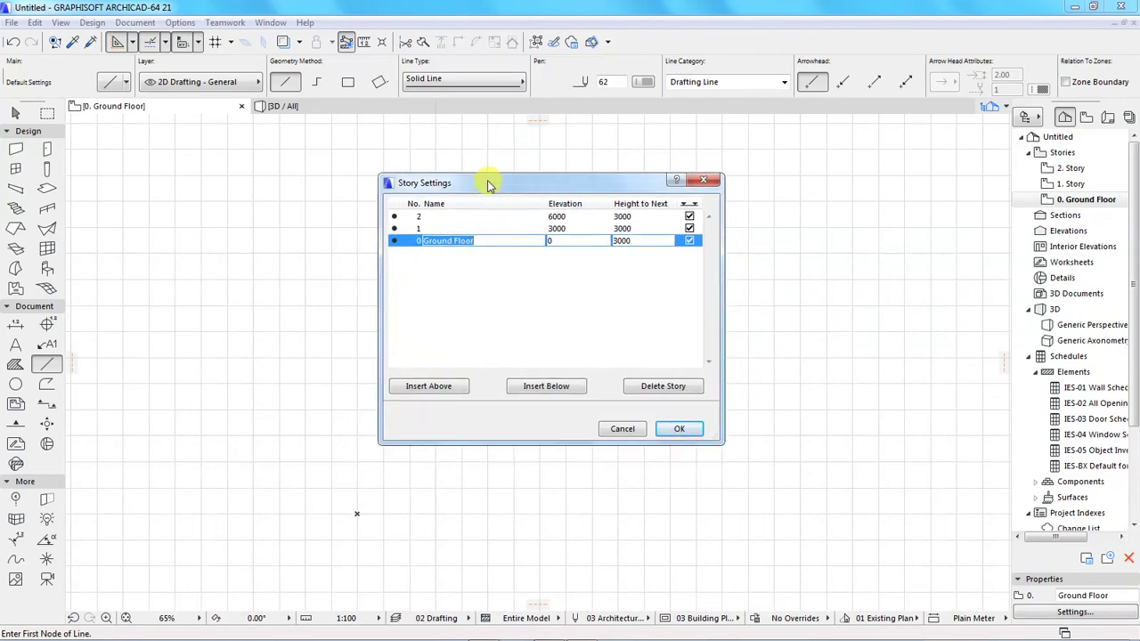
pyautogui.click(629, 241)
pyautogui.moveTo(629, 241); pyautogui.dragTo(592, 241)
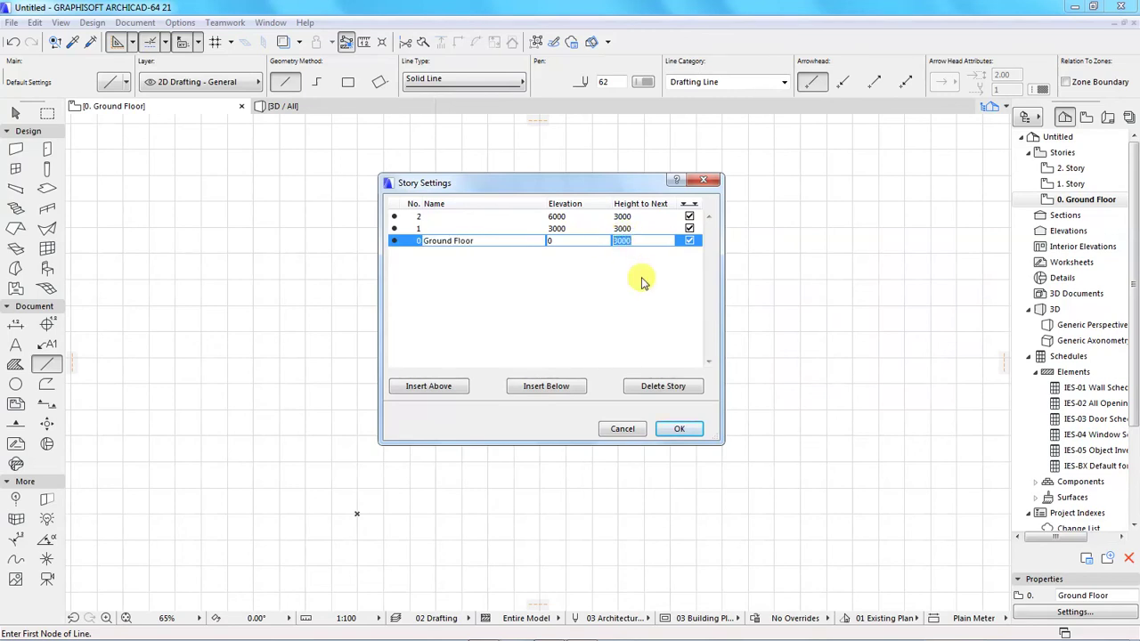
pyautogui.write('2')
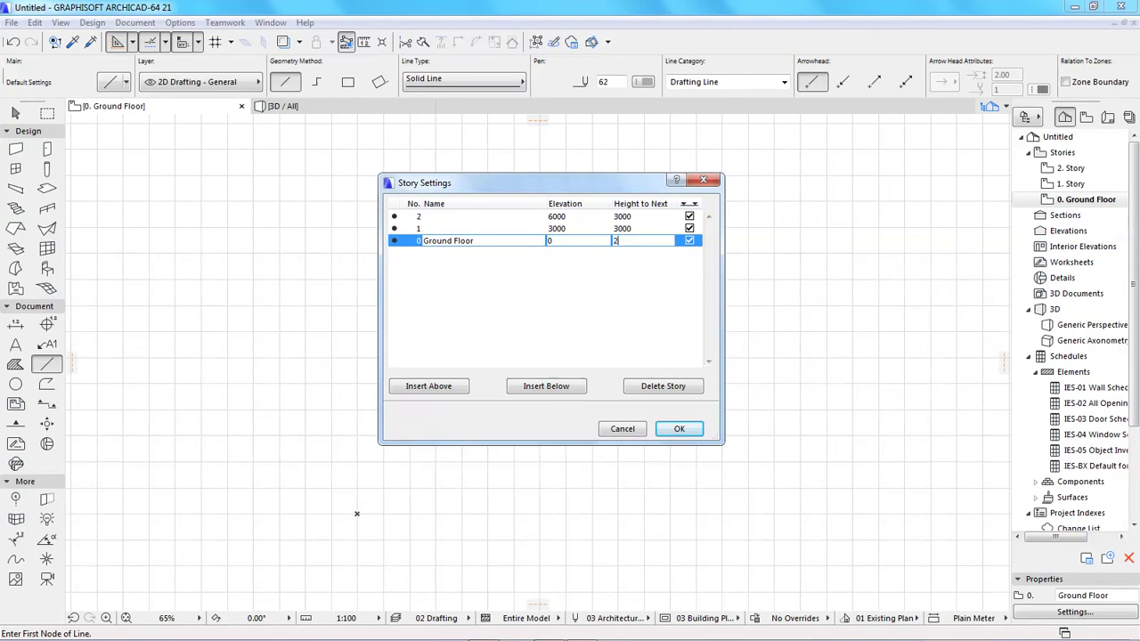
pyautogui.write('800')
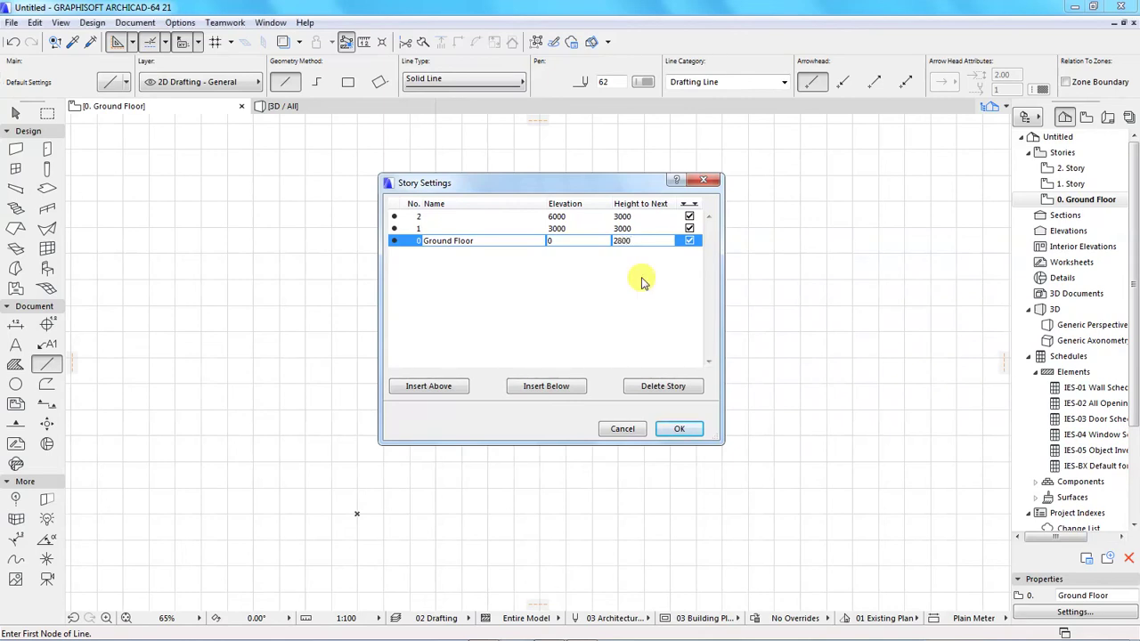
pyautogui.press('Return')
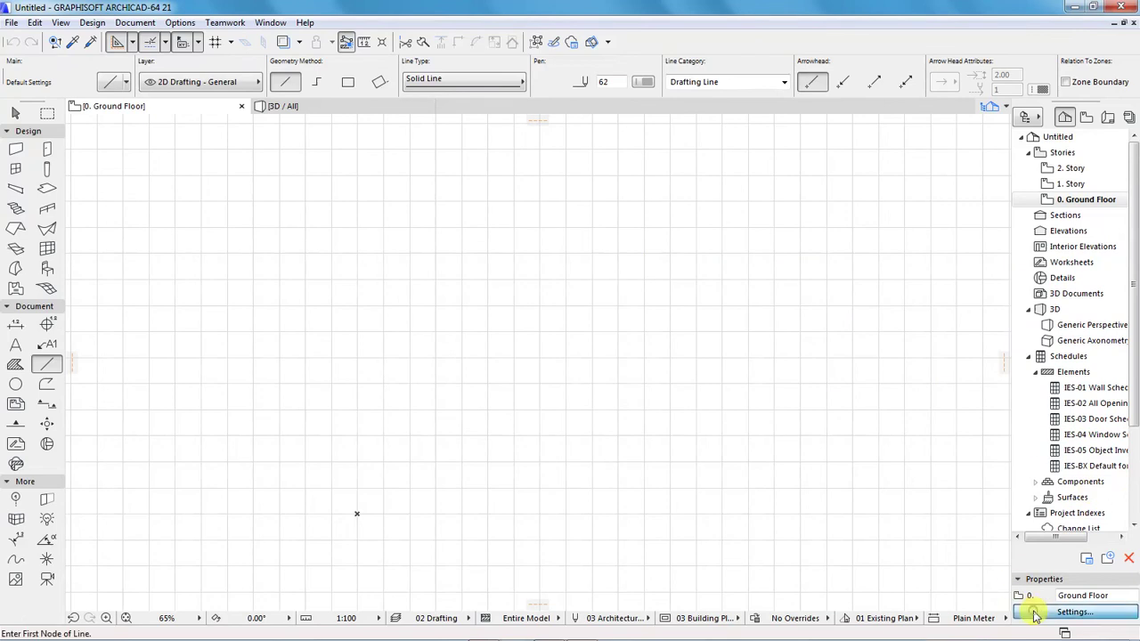
# - In the story settings, name story 1 "First Flor" and story 2 "Second Floor", each with a height to next of 2800
pyautogui.click(1036, 616)
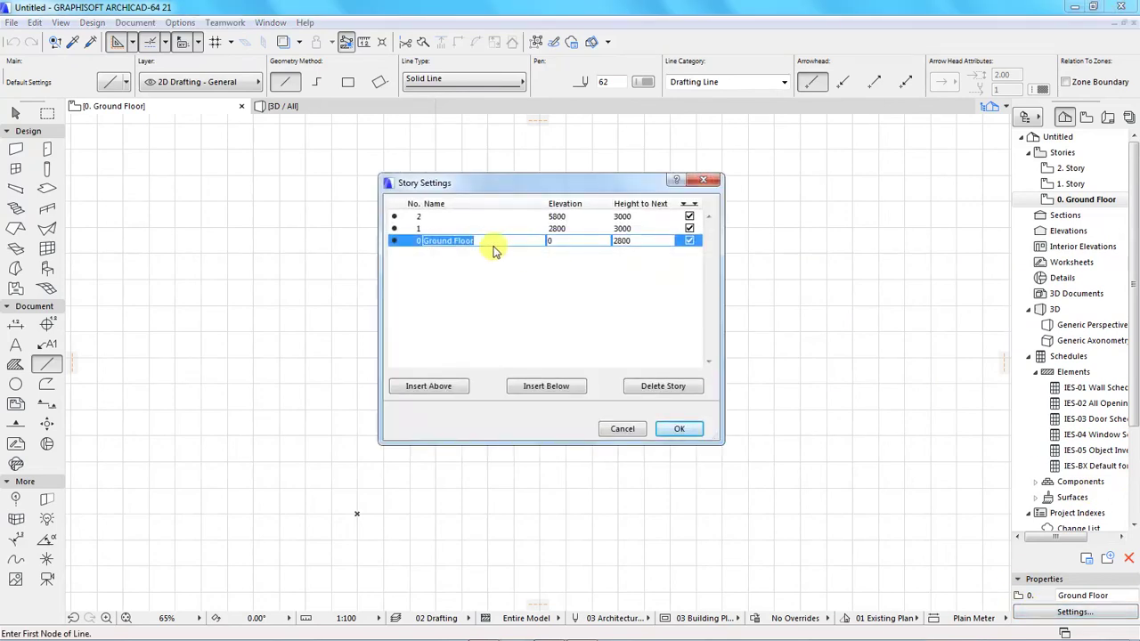
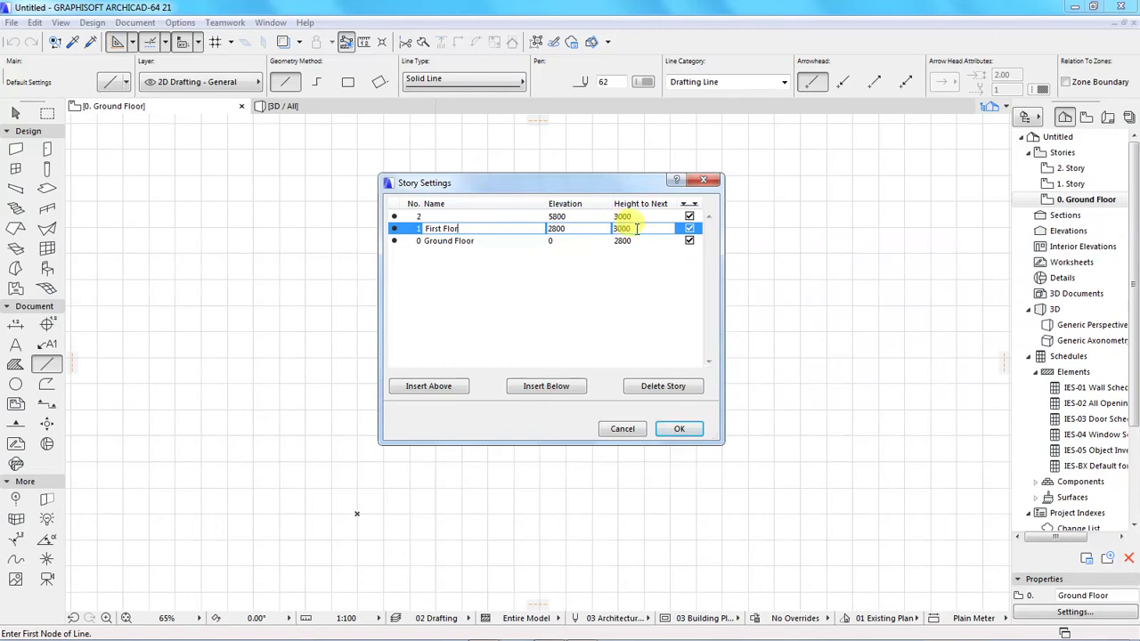
pyautogui.write('28')
pyautogui.click(436, 215)
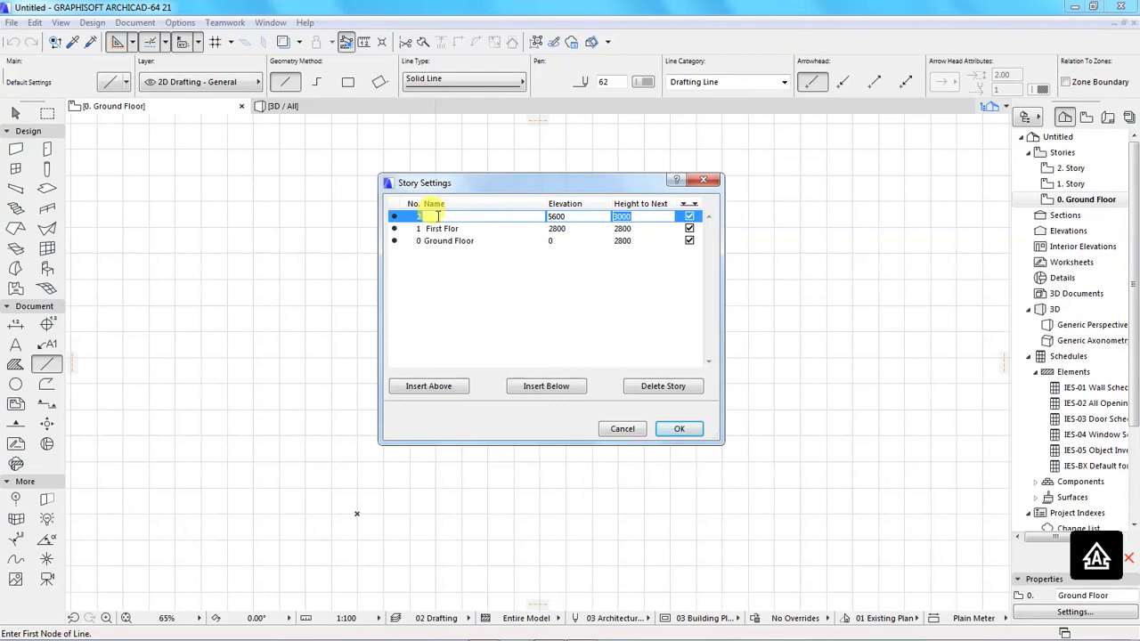
pyautogui.write('2')
pyautogui.write('2')
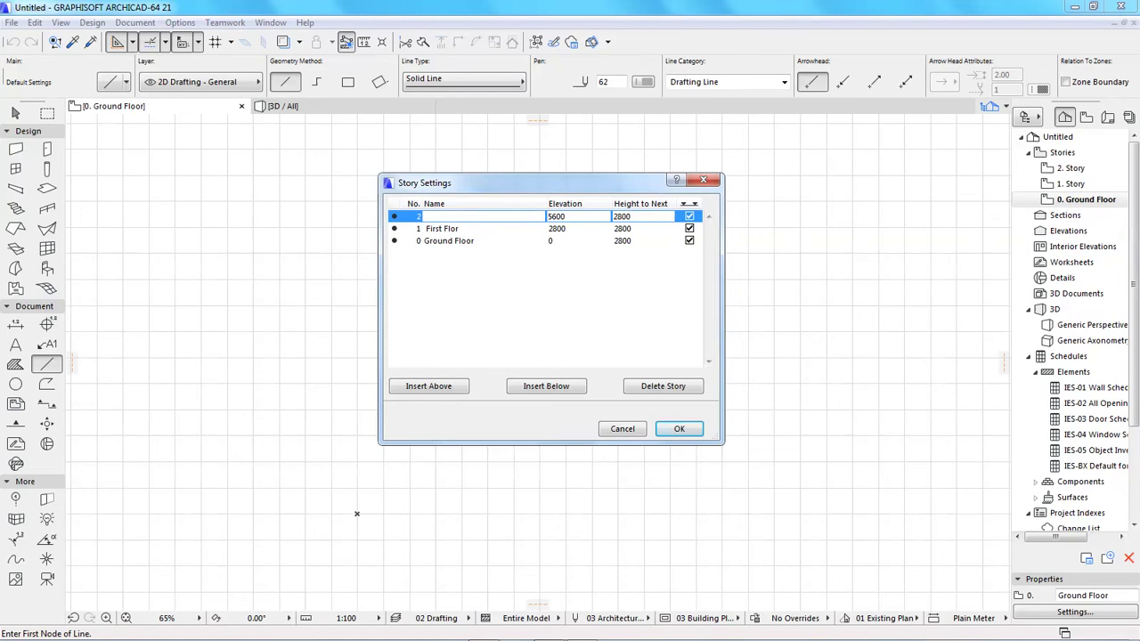
pyautogui.doubleClick(428, 215)
pyautogui.write('Sec')
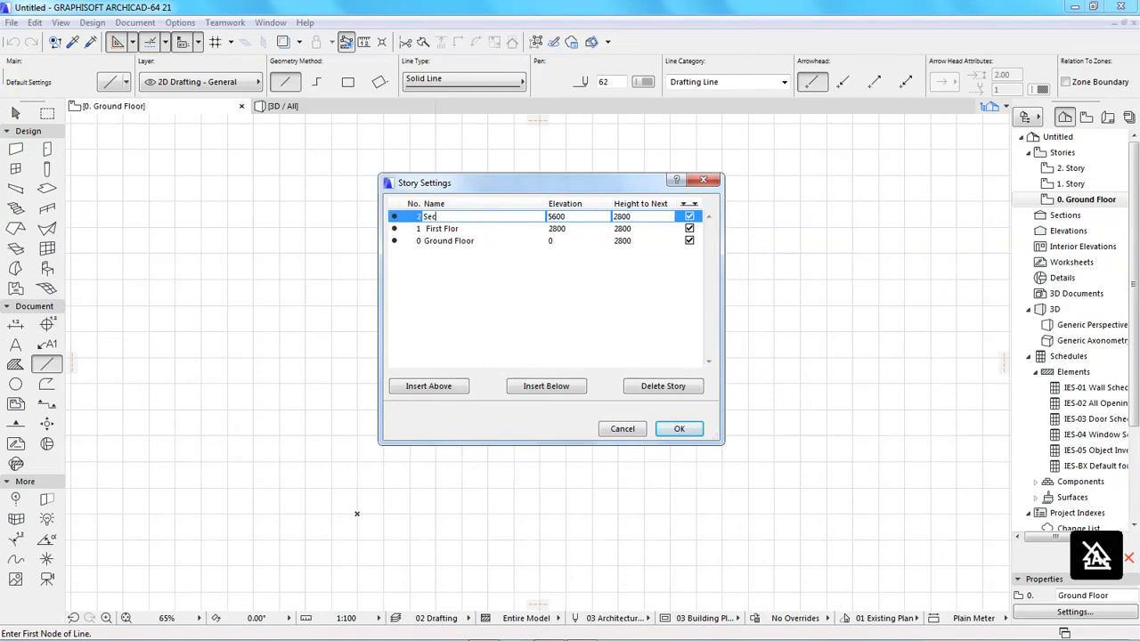
pyautogui.write('ond Floor')
# - In the story settings, insert a story below the Ground Floor and name it "Basement Floor"
pyautogui.click(448, 244)
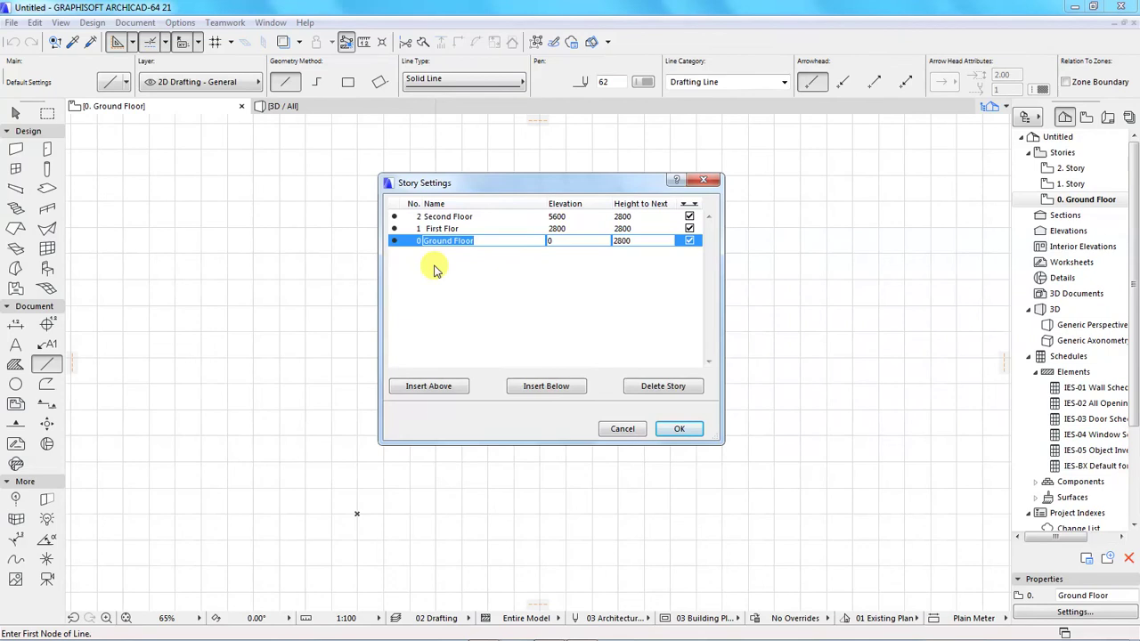
pyautogui.click(433, 248)
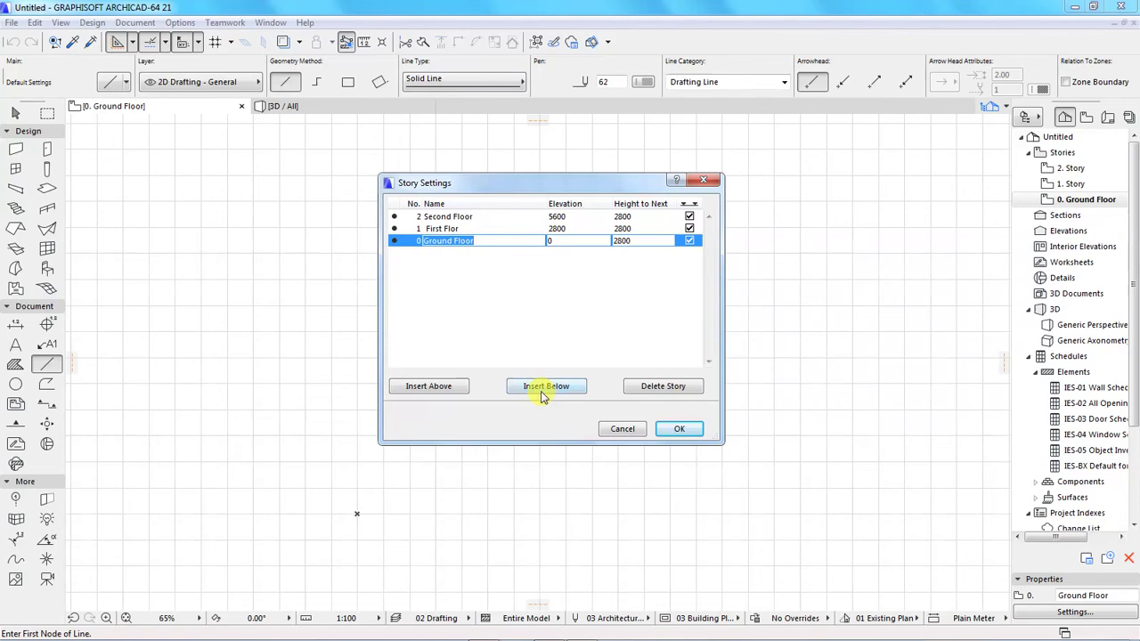
pyautogui.click(538, 392)
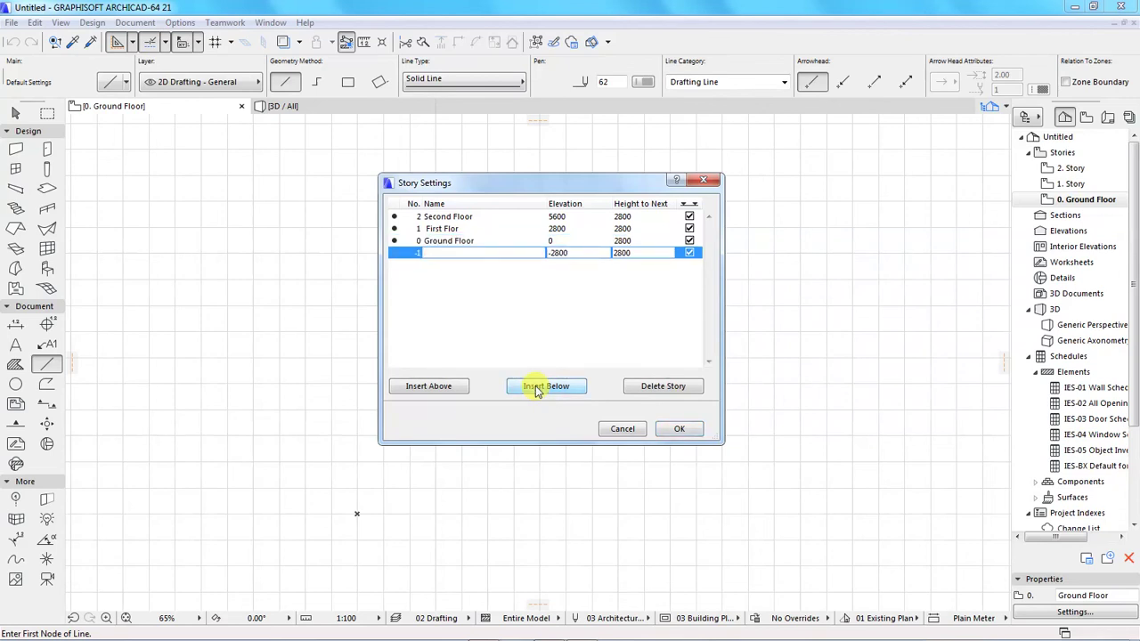
pyautogui.write('Base')
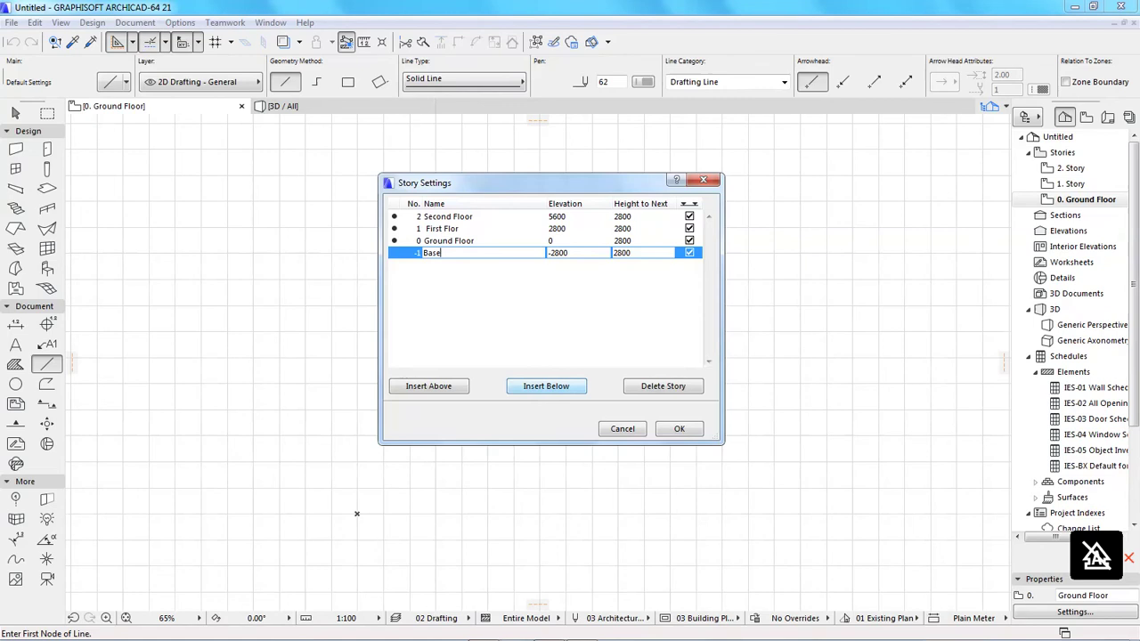
pyautogui.write('ment Floor')
pyautogui.click(538, 389)
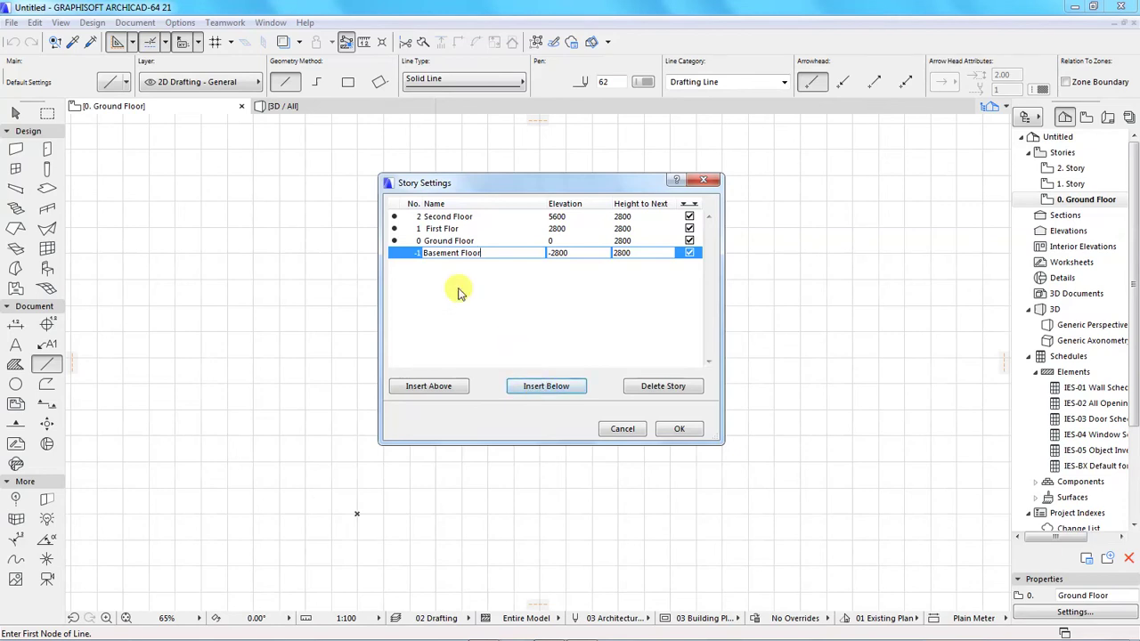
# - Insert a story above the Second Floor and name it "Third Floor"
pyautogui.click(446, 218)
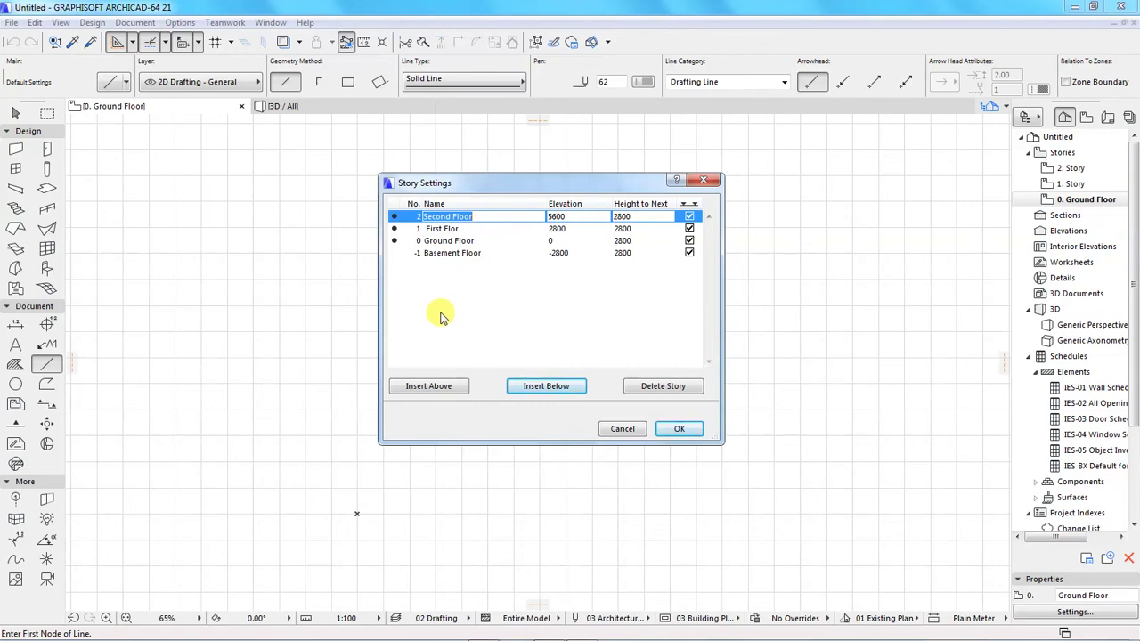
pyautogui.click(435, 388)
pyautogui.write('Th')
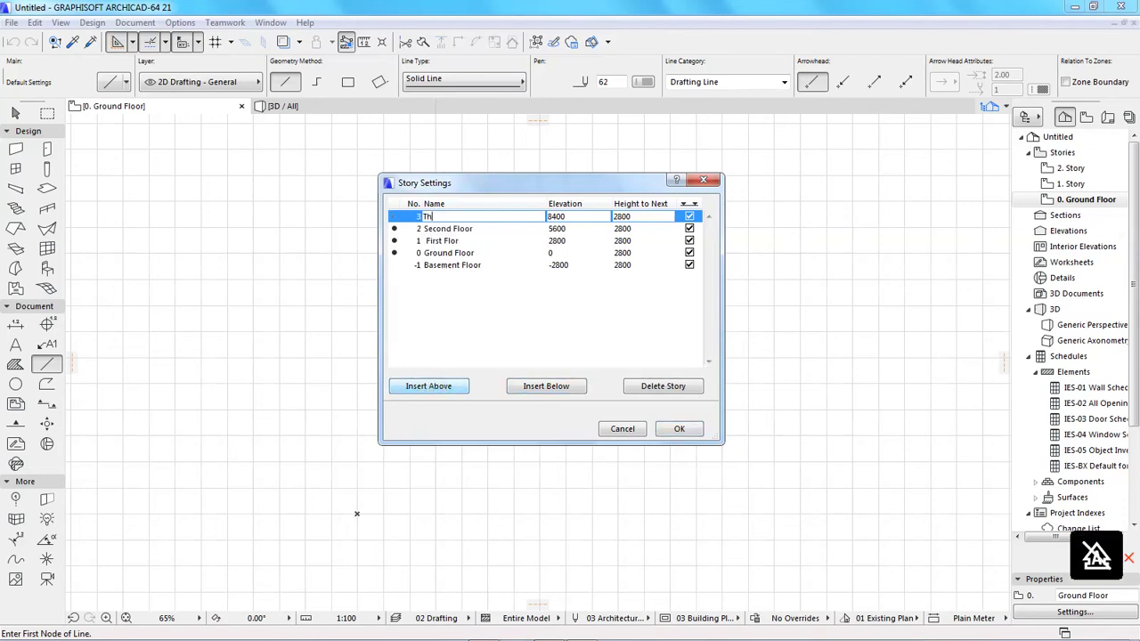
pyautogui.write('ird Floor')
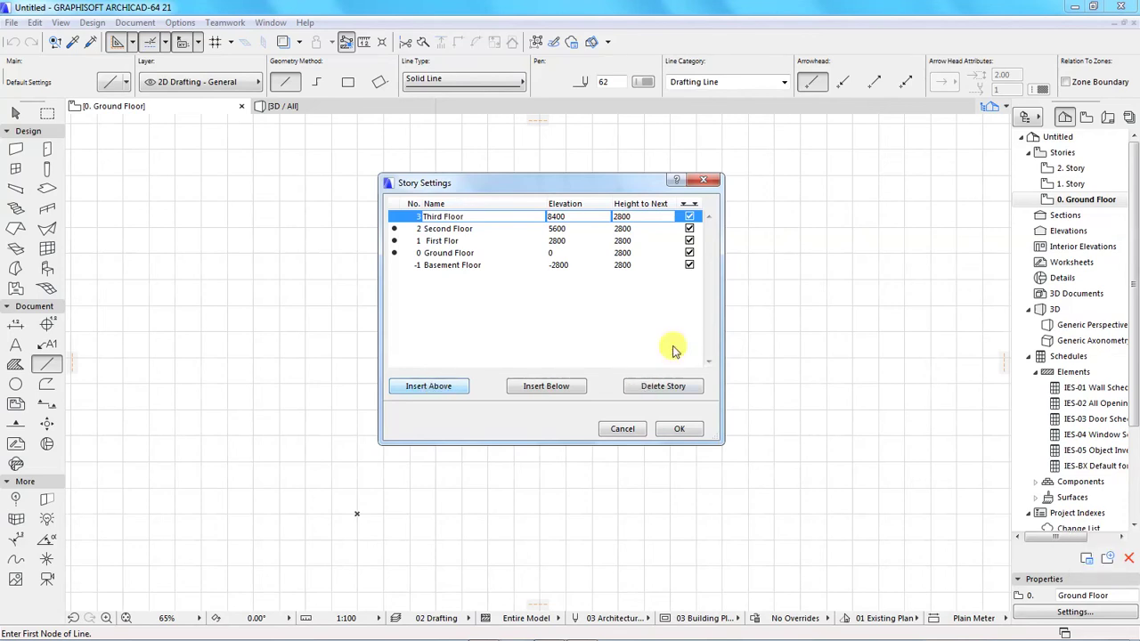
# - Set the Basement Floor's height to next story to 3500
pyautogui.click(623, 217)
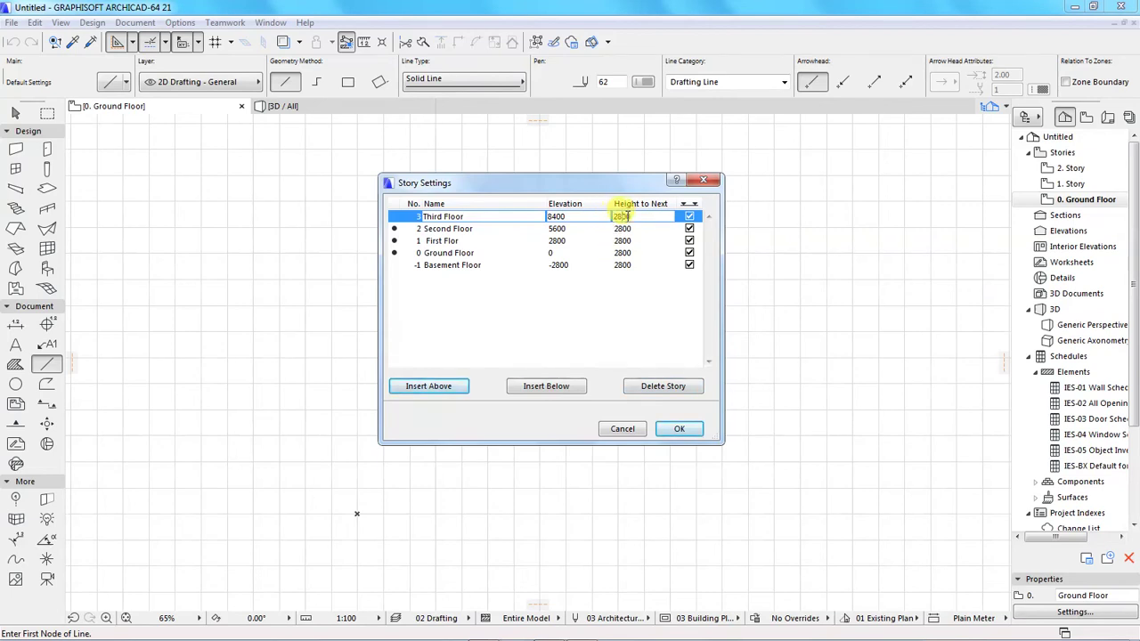
pyautogui.click(624, 267)
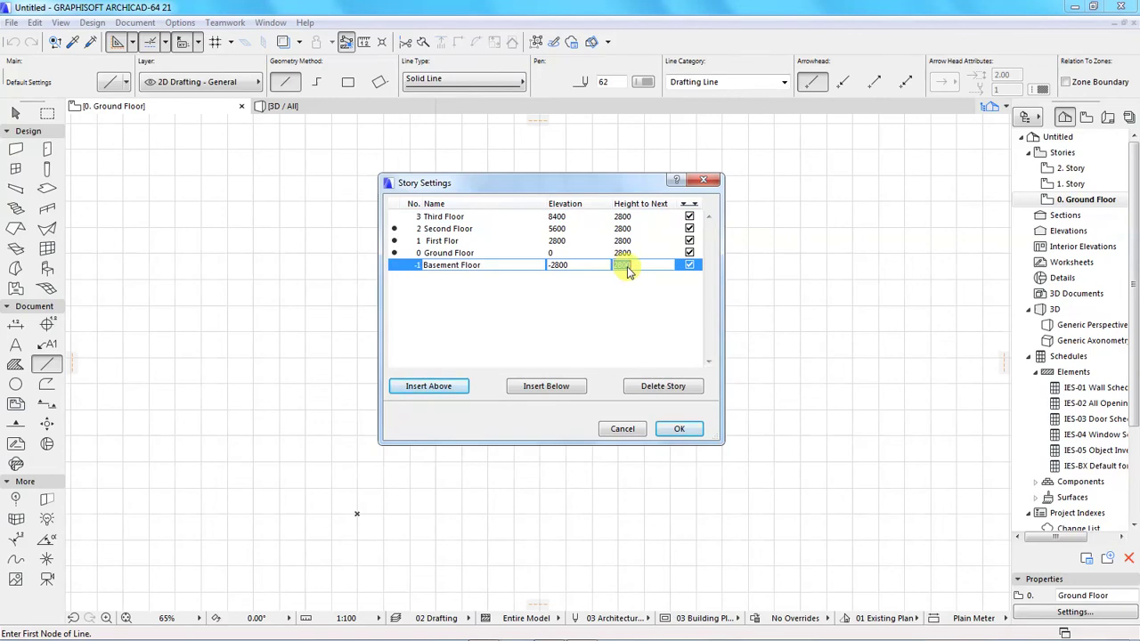
pyautogui.write('35')
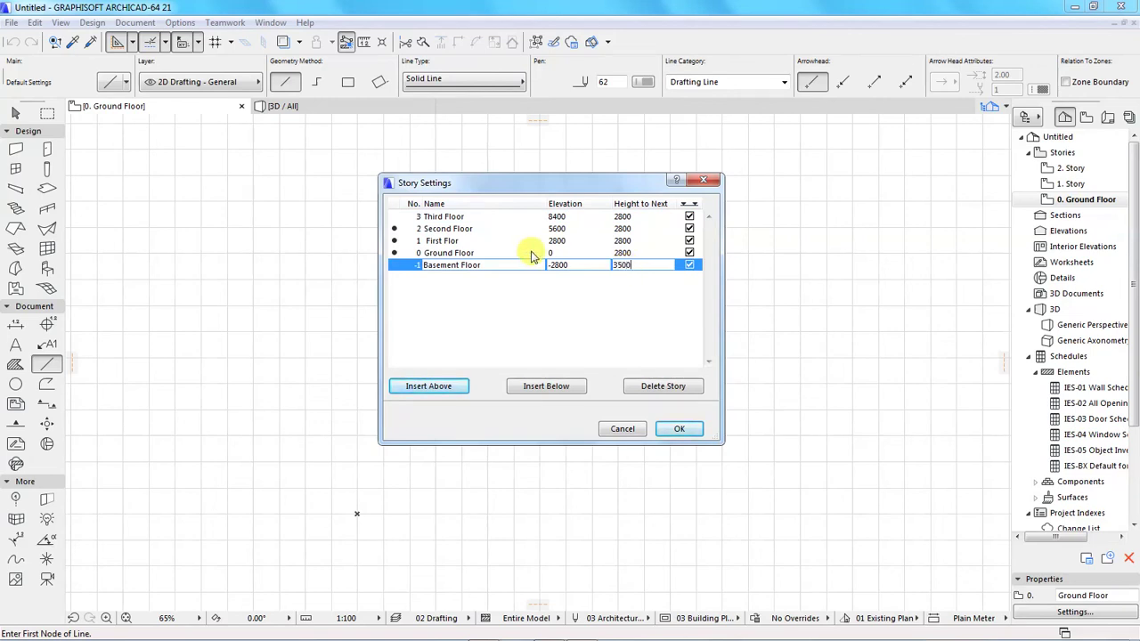
pyautogui.click(455, 254)
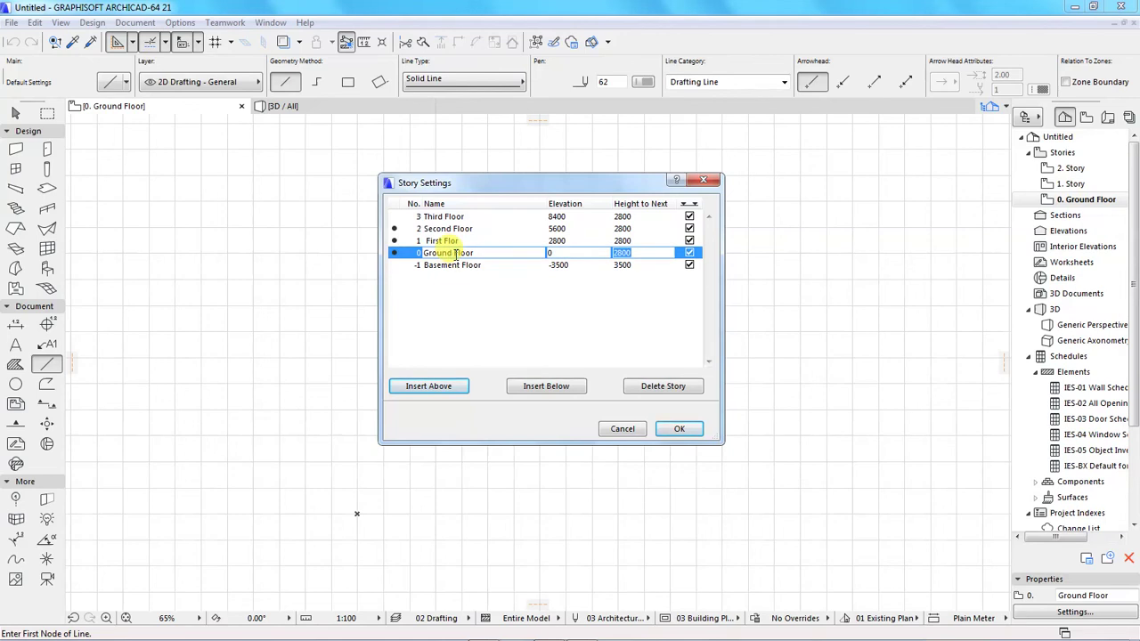
# - Insert a story above the Third Floor and name it "Fourth Floor"
pyautogui.click(430, 216)
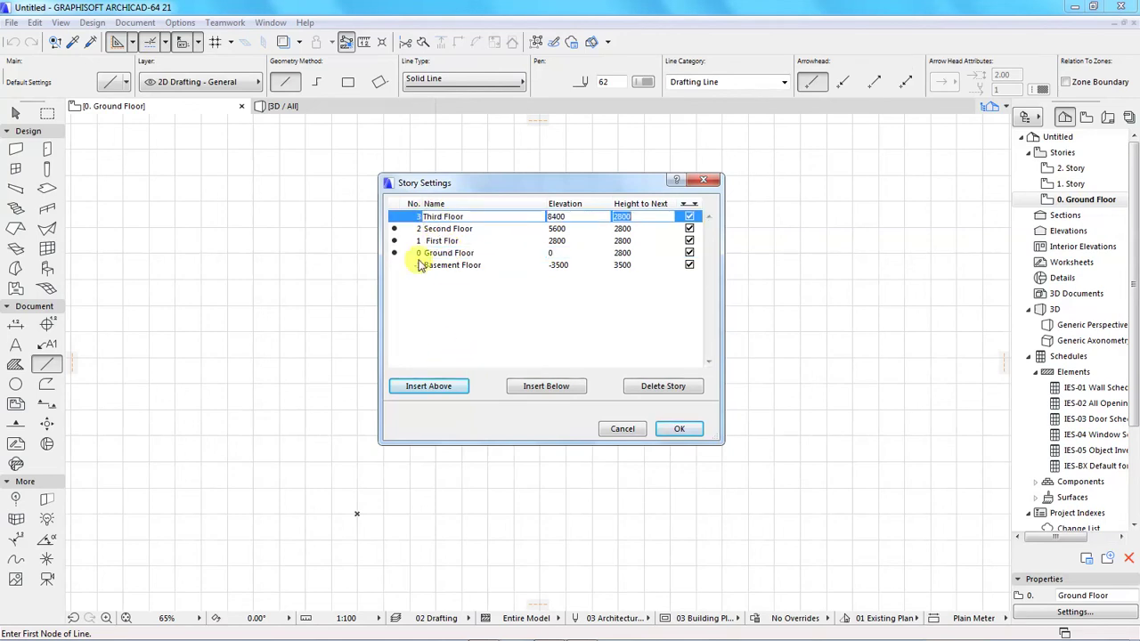
pyautogui.click(437, 225)
pyautogui.click(439, 217)
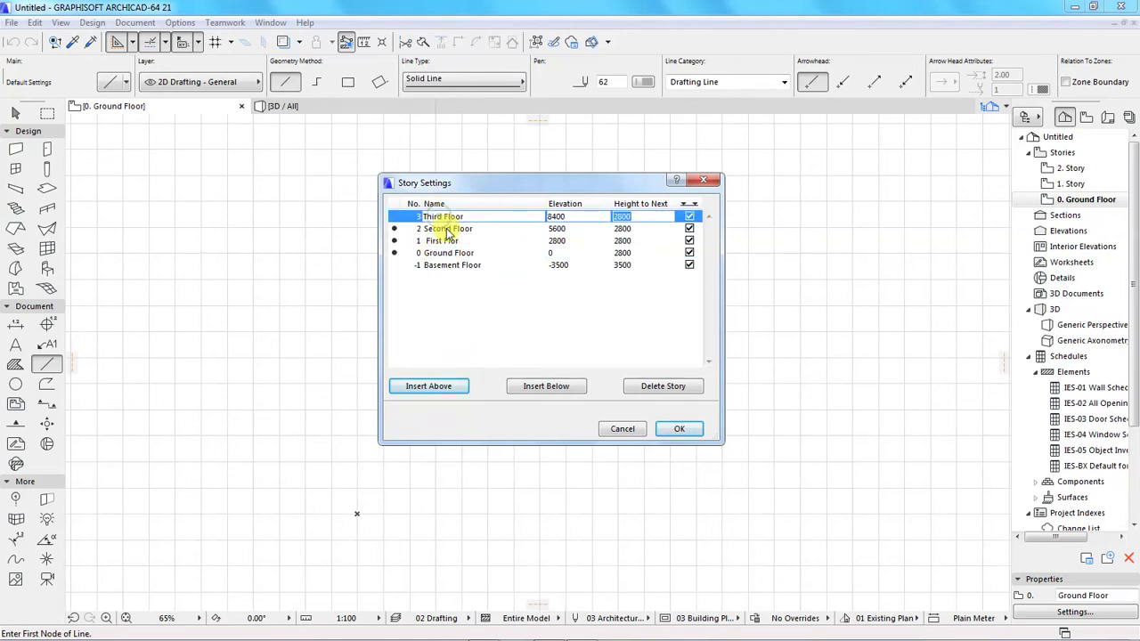
pyautogui.click(429, 387)
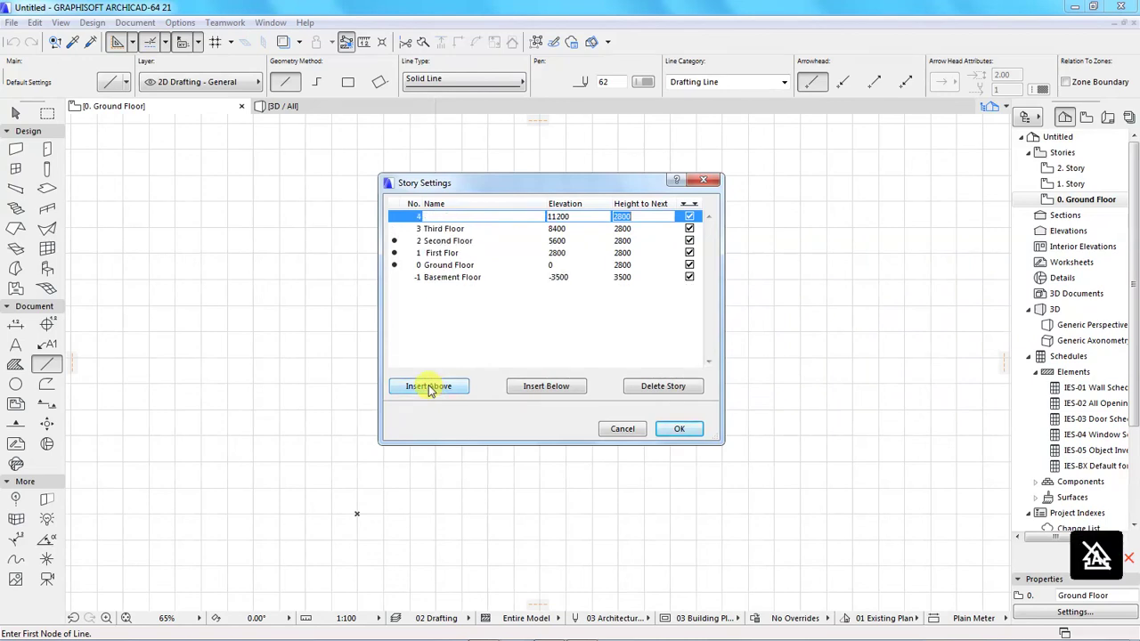
pyautogui.click(440, 215)
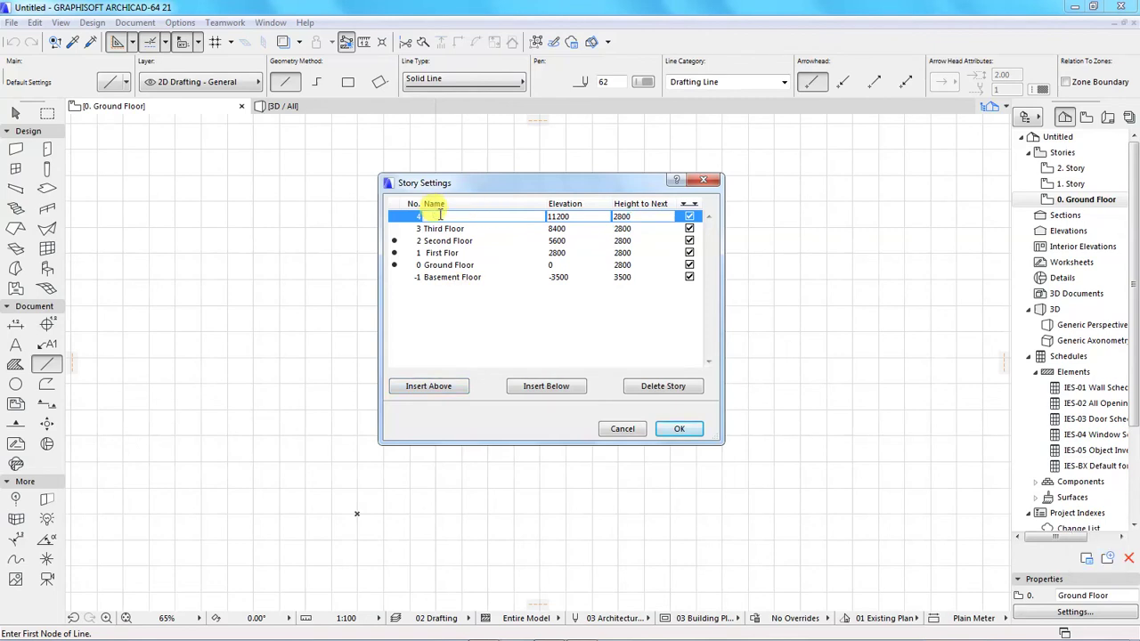
pyautogui.write('Fourth FLOOR')
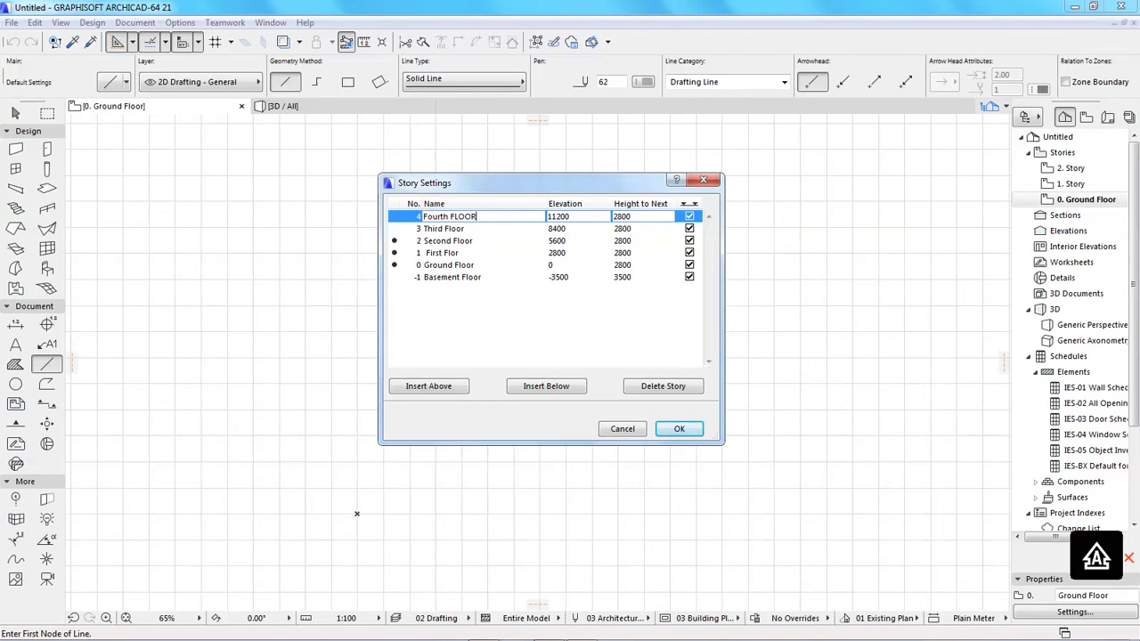
pyautogui.press('BackSpace')
pyautogui.press('BackSpace')
pyautogui.press('BackSpace')
pyautogui.press('BackSpace')
pyautogui.write('l')
pyautogui.write('loo')
pyautogui.write('r')
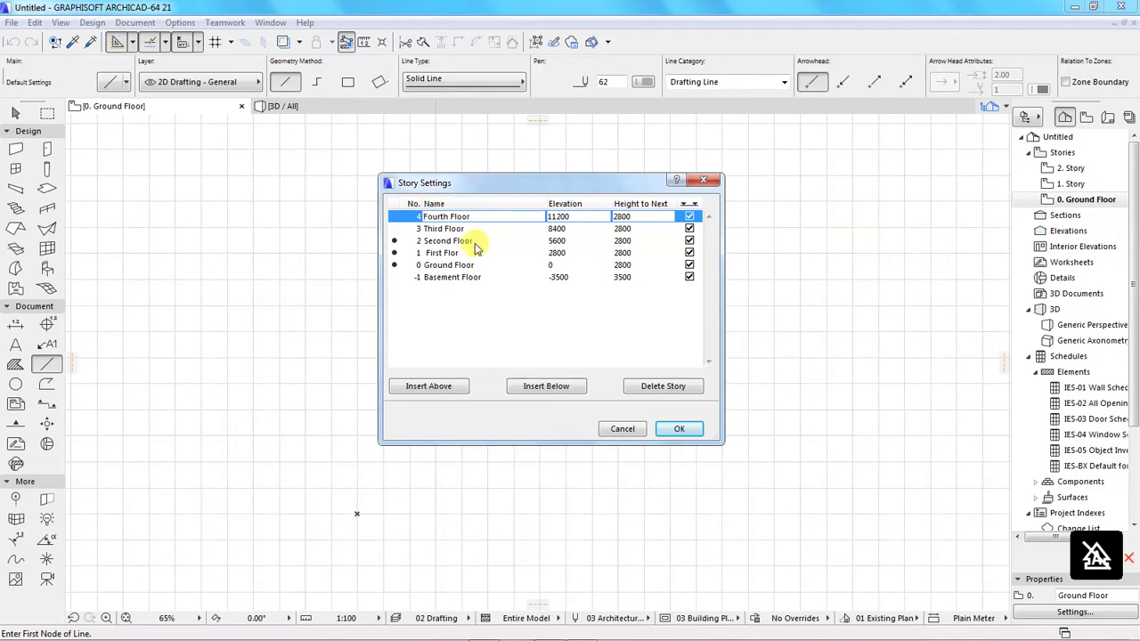
# - Insert an unnamed story -2 below the Basement Floor
pyautogui.click(473, 280)
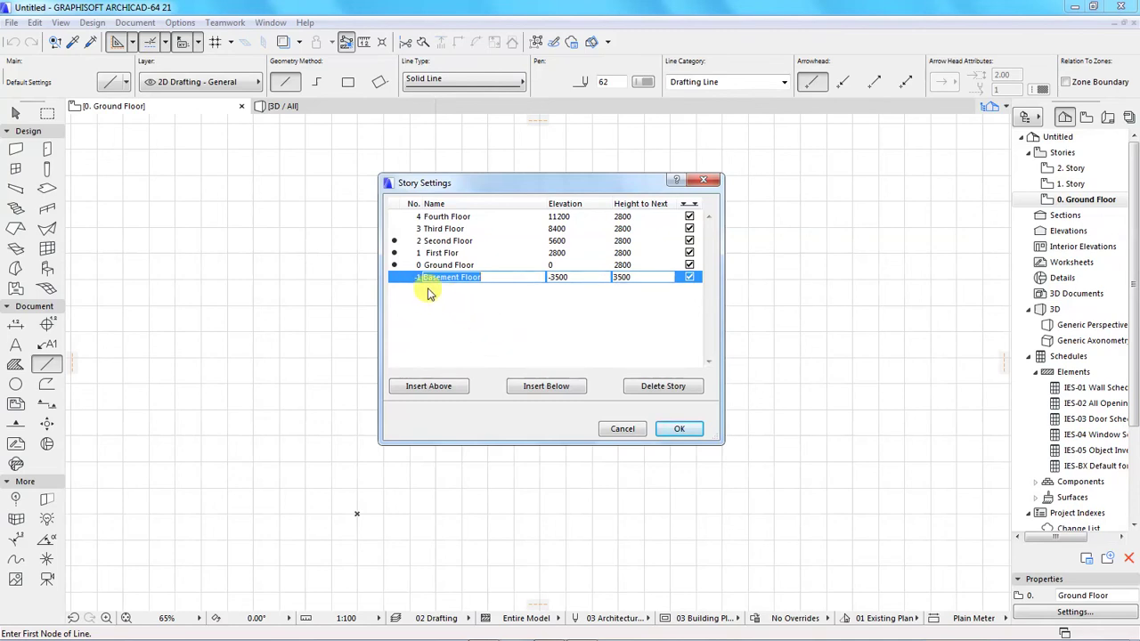
pyautogui.click(523, 387)
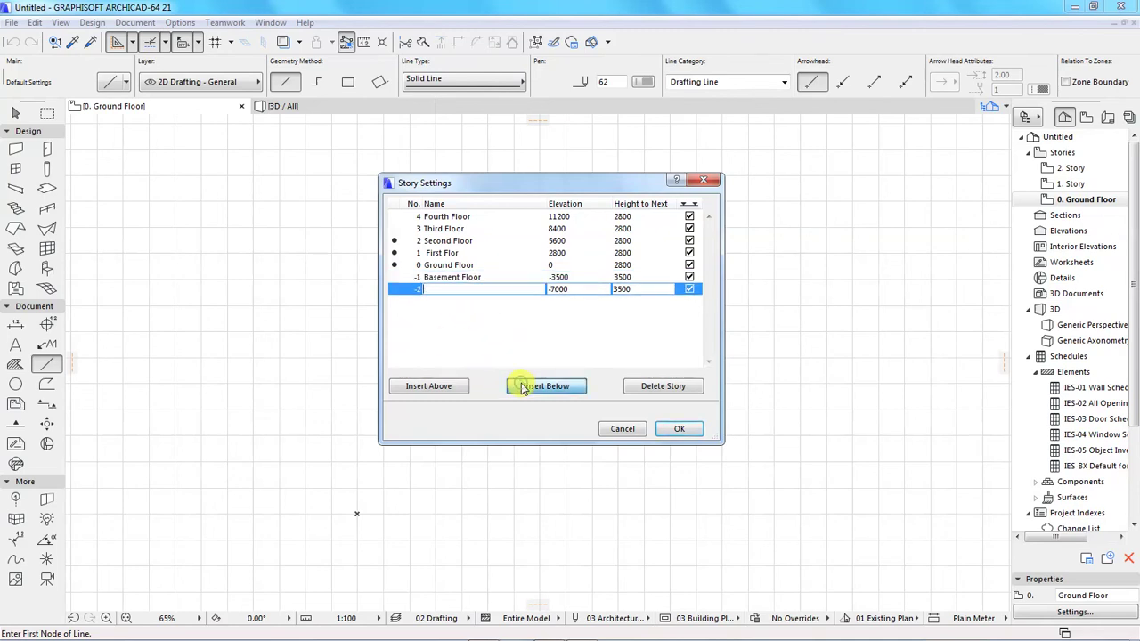
pyautogui.click(433, 279)
pyautogui.click(429, 291)
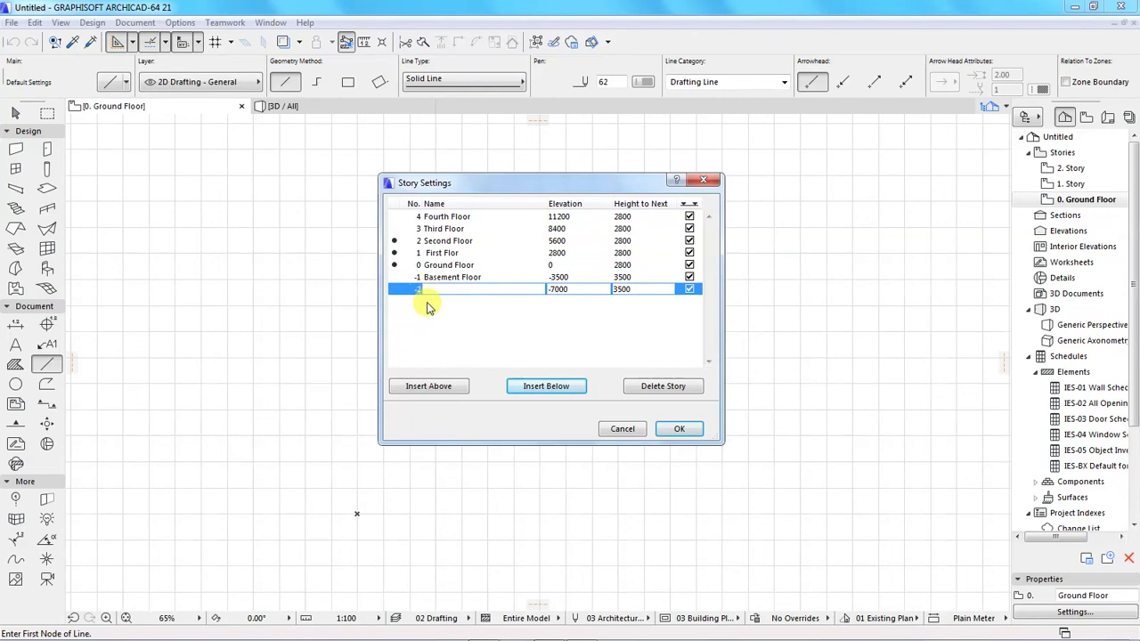
# - Delete the unnamed story -2 below the Basement Floor and accept the story settings
pyautogui.click(438, 279)
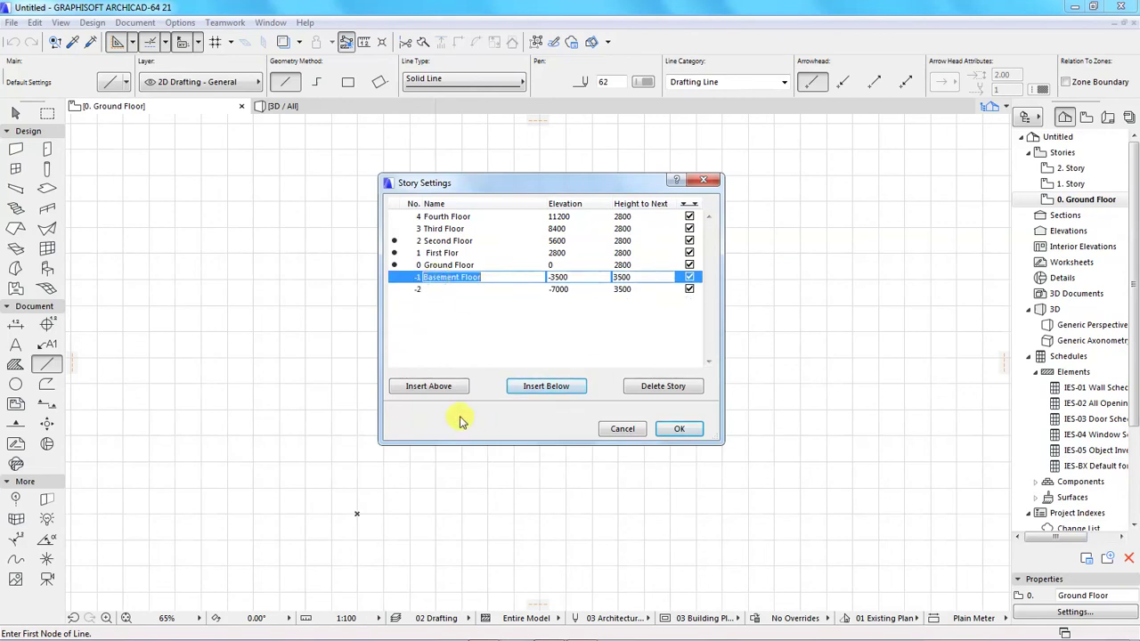
pyautogui.click(420, 290)
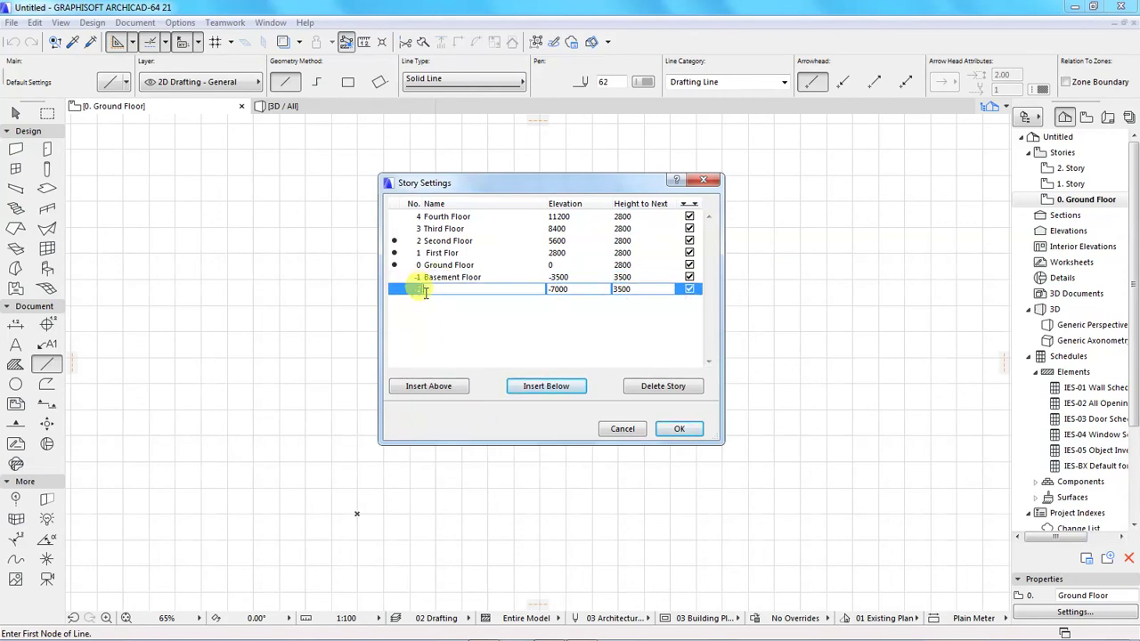
pyautogui.click(661, 388)
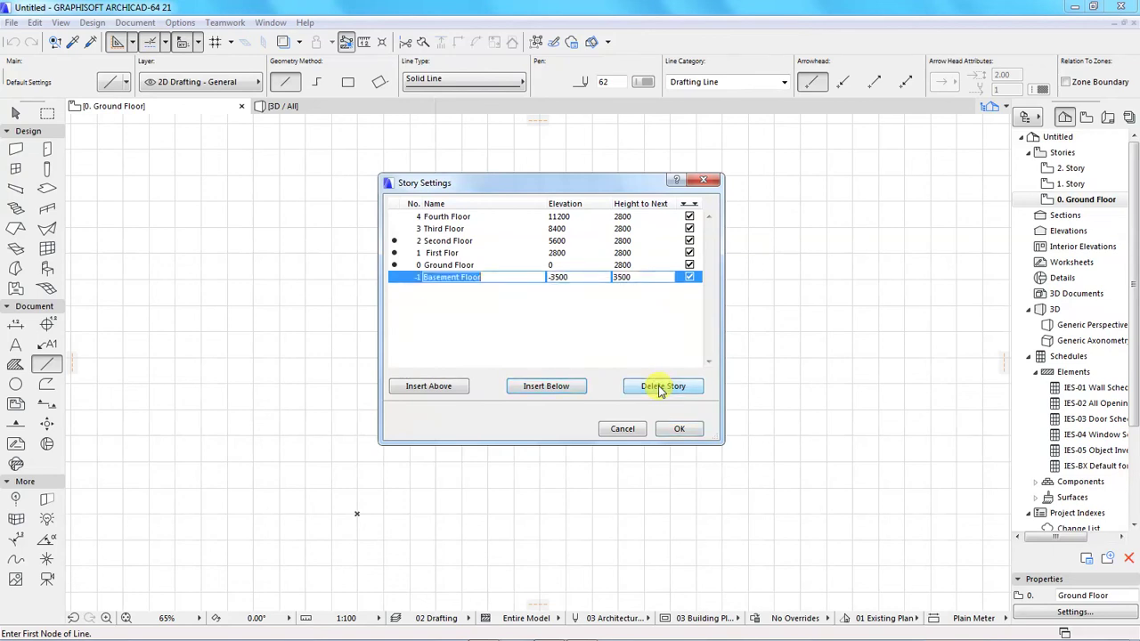
pyautogui.click(677, 430)
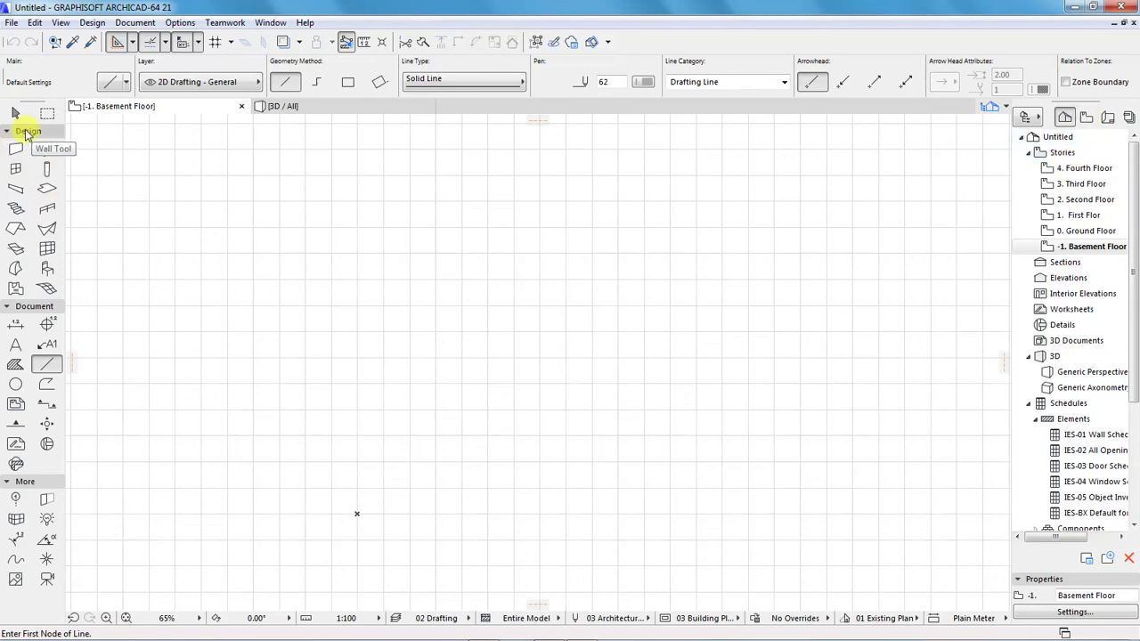
# - With the Wall tool, draw a straight vertical wall near the middle of the Basement Floor plan
pyautogui.click(93, 22)
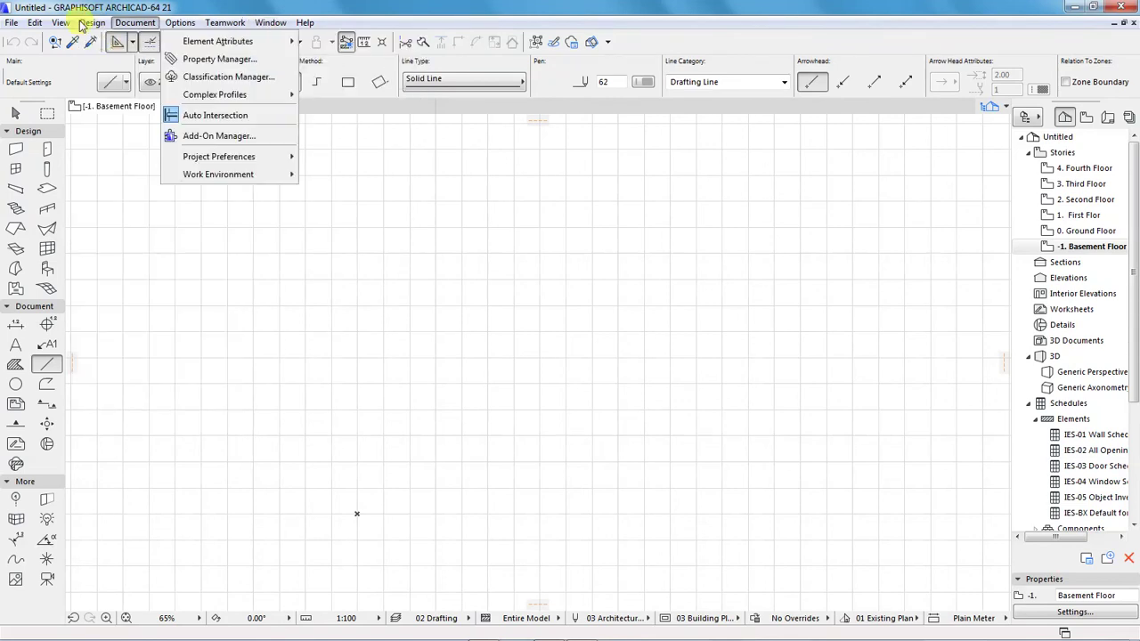
pyautogui.click(92, 22)
pyautogui.click(92, 22)
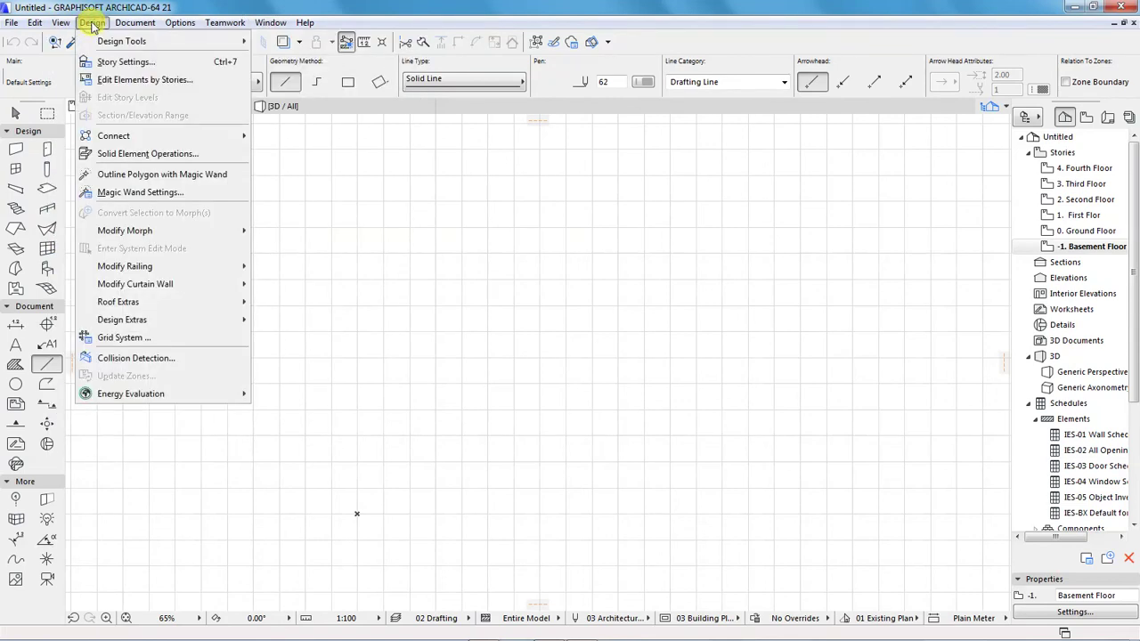
pyautogui.moveTo(111, 42)
pyautogui.click(276, 41)
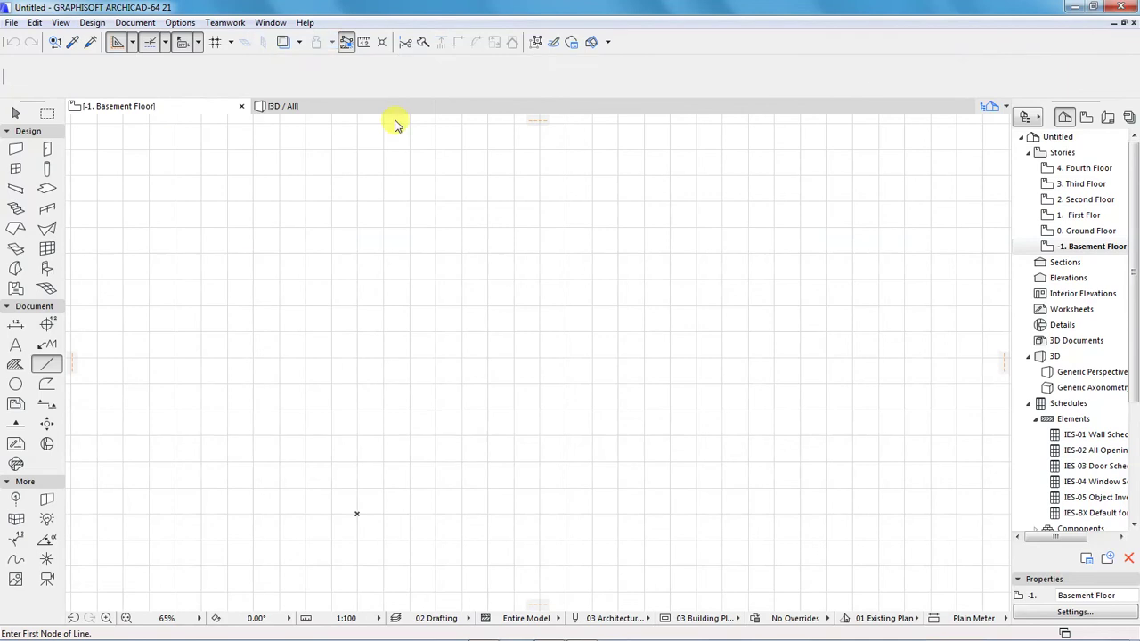
pyautogui.click(505, 225)
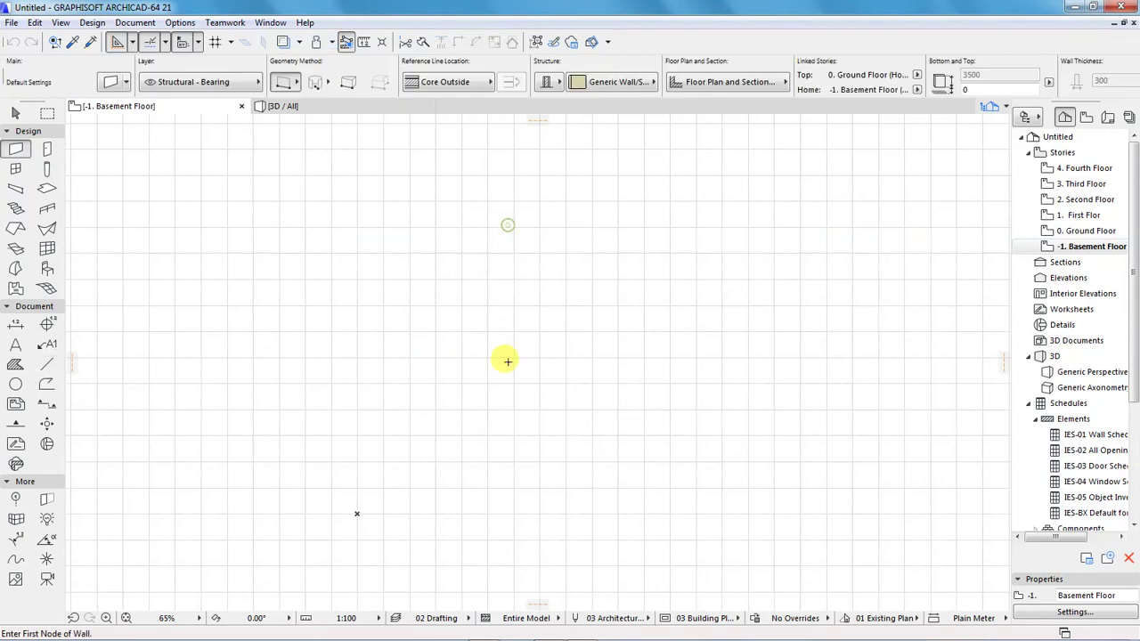
pyautogui.click(513, 484)
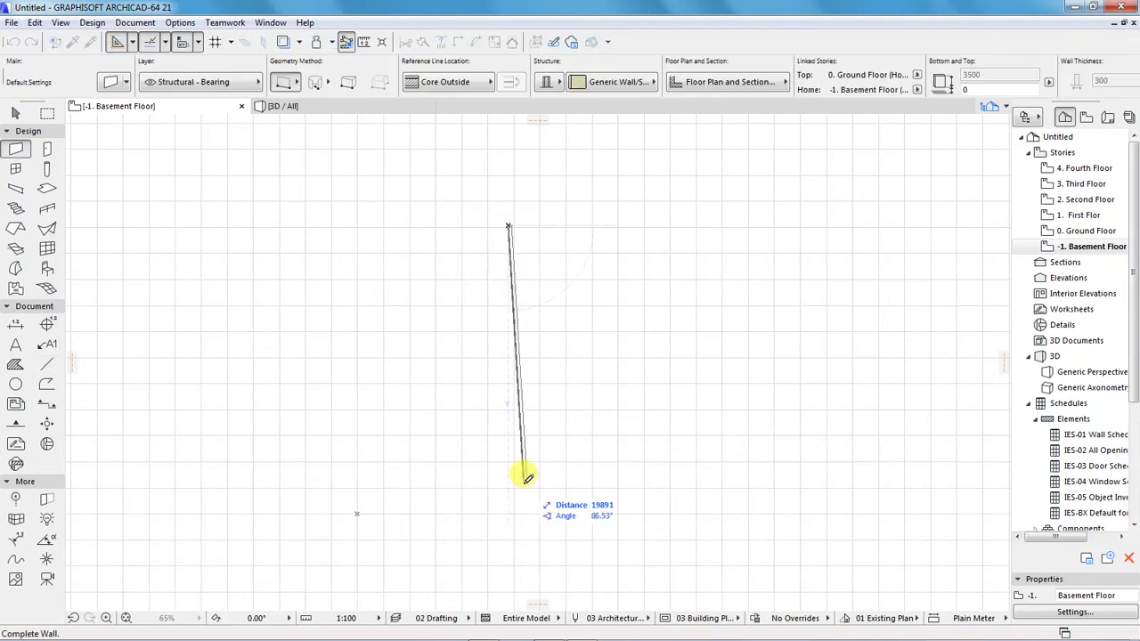
pyautogui.click(510, 435)
# - Open the Pens & Colors settings for model views and move the dialog clear for reviewing the pen sets
pyautogui.scroll(10, 508, 224)
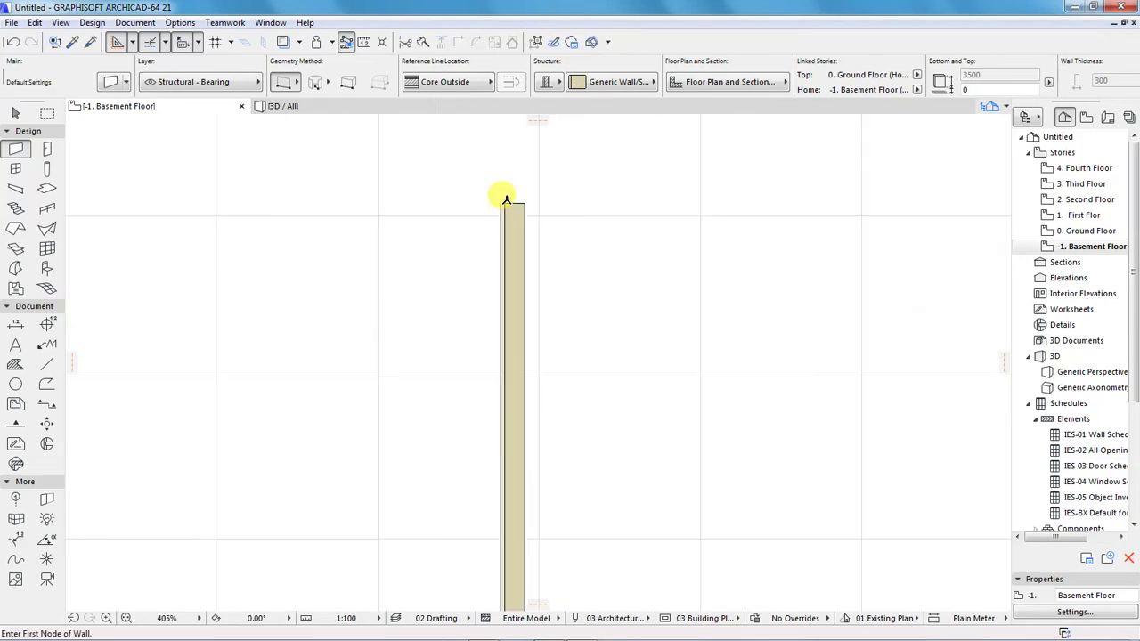
pyautogui.scroll(1, 499, 188)
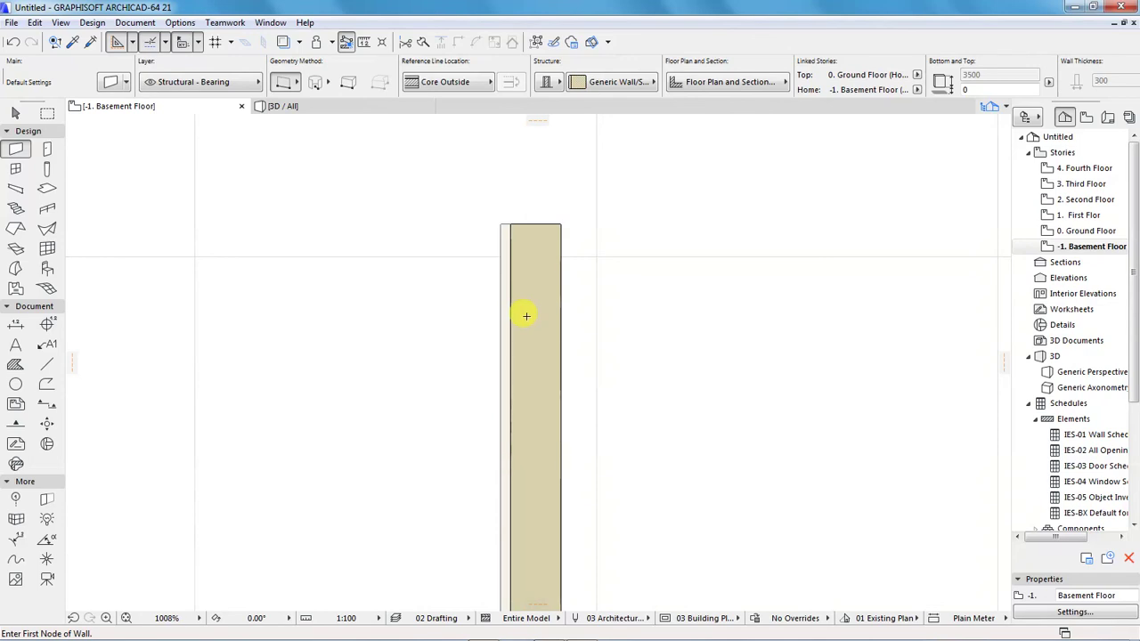
pyautogui.click(176, 24)
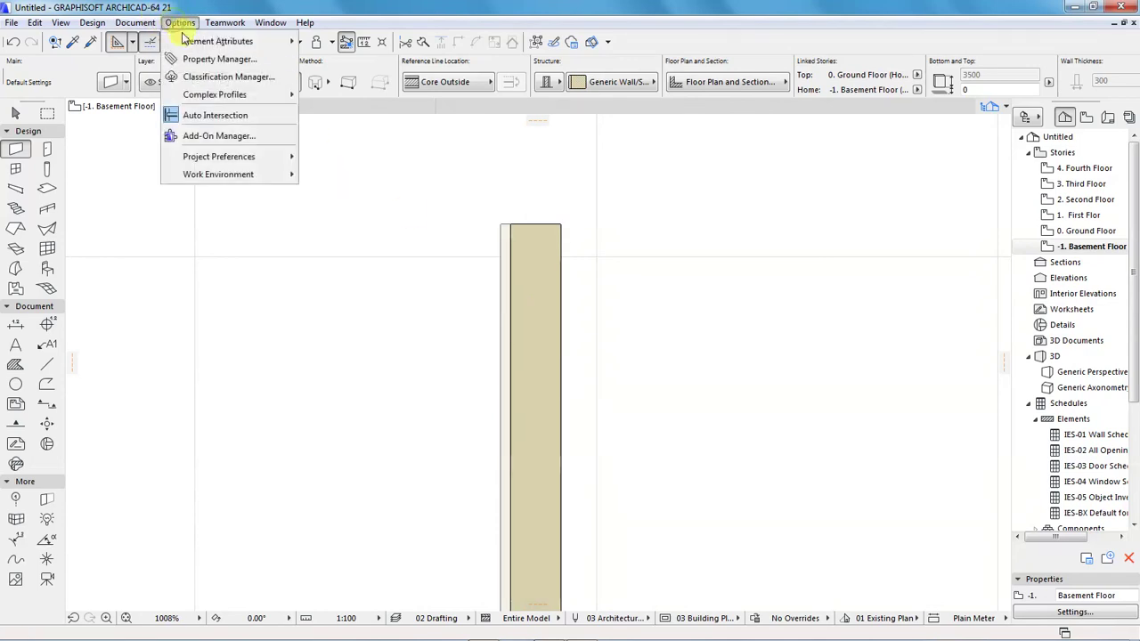
pyautogui.moveTo(214, 44)
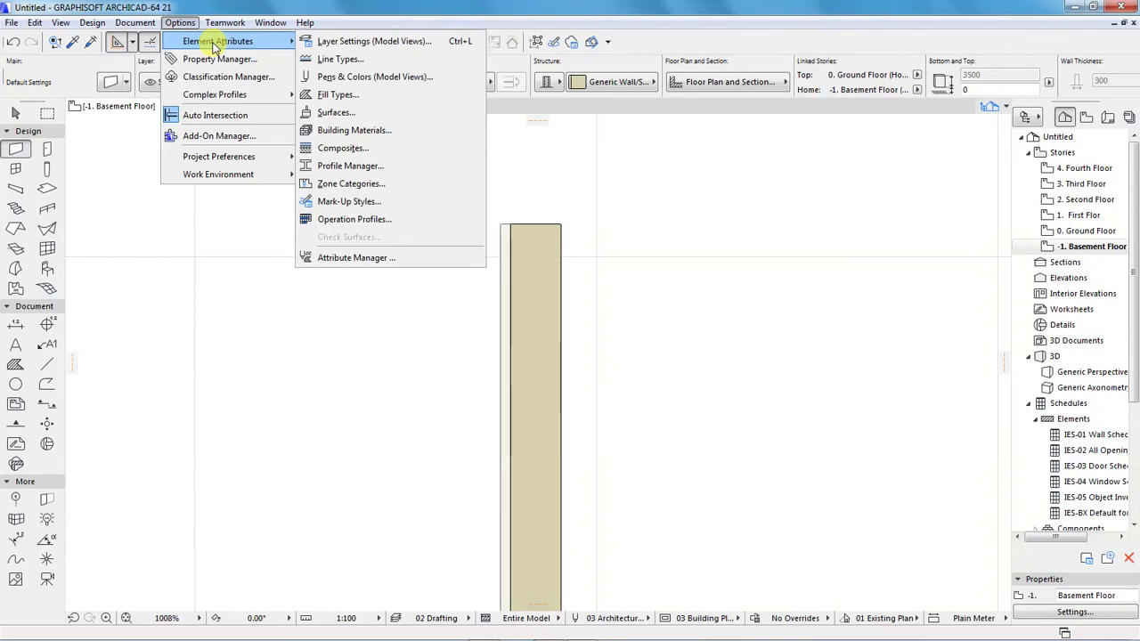
pyautogui.click(349, 78)
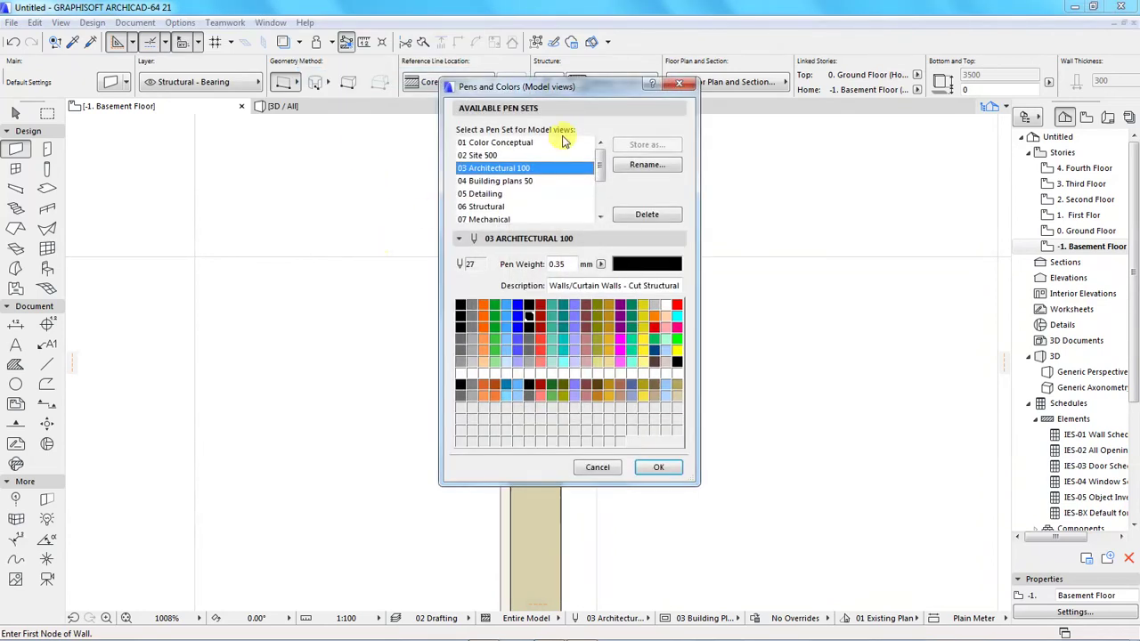
pyautogui.moveTo(585, 89); pyautogui.dragTo(547, 149)
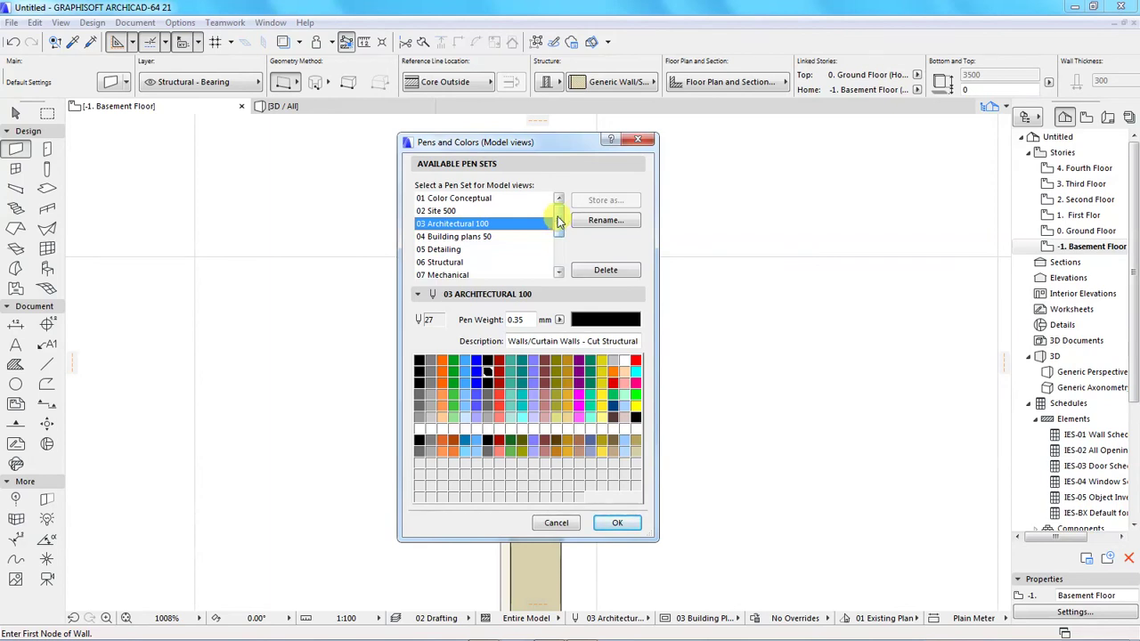
# - Review the available model view pen sets from 01 Color Conceptual through 11 ArchiCAD 9, comparing their pen weights and colors
pyautogui.click(439, 199)
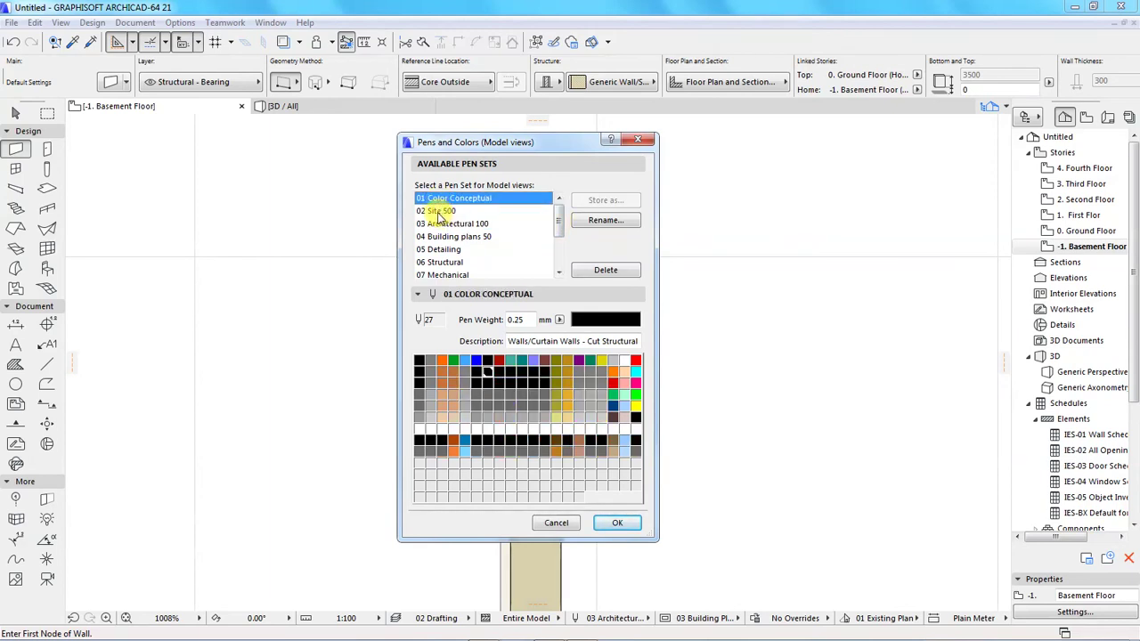
pyautogui.click(439, 212)
pyautogui.click(455, 224)
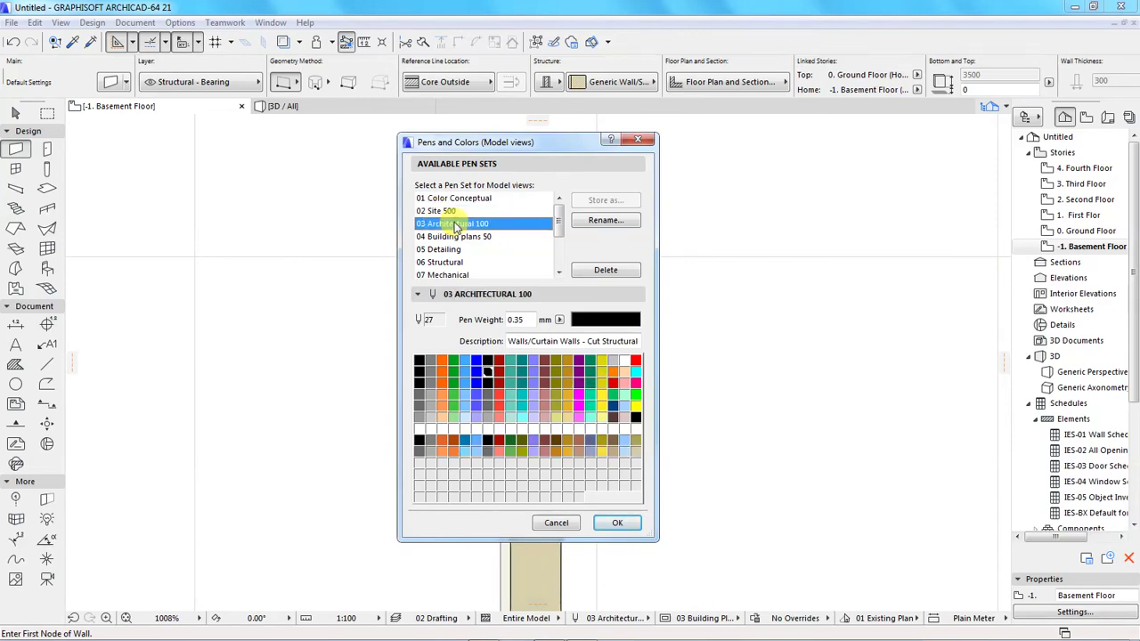
pyautogui.click(457, 236)
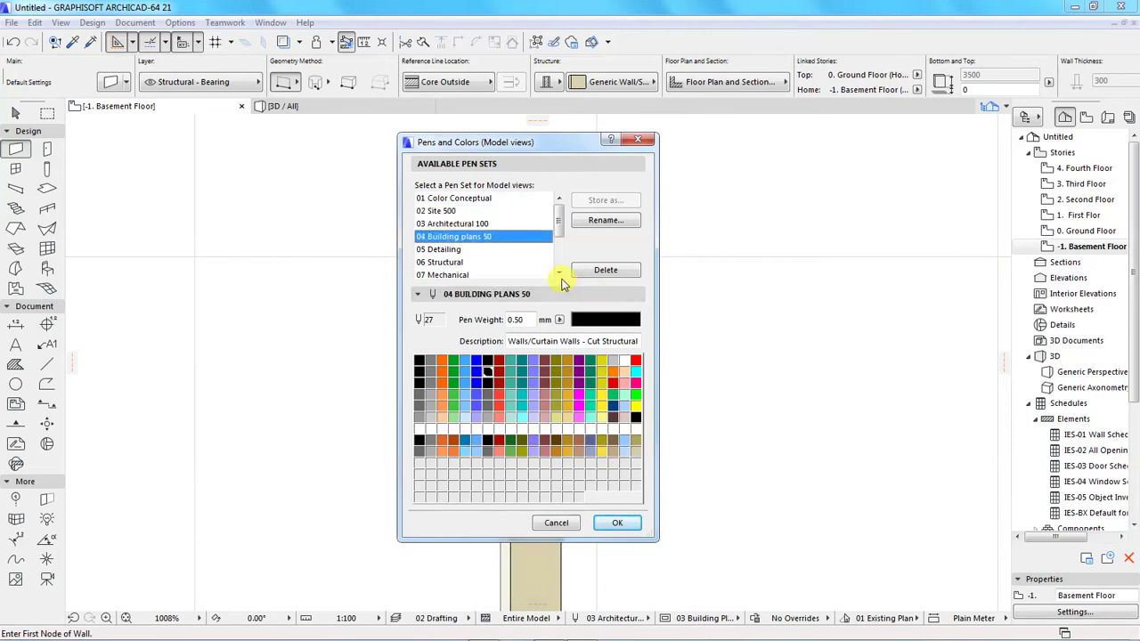
pyautogui.click(560, 274)
pyautogui.click(448, 236)
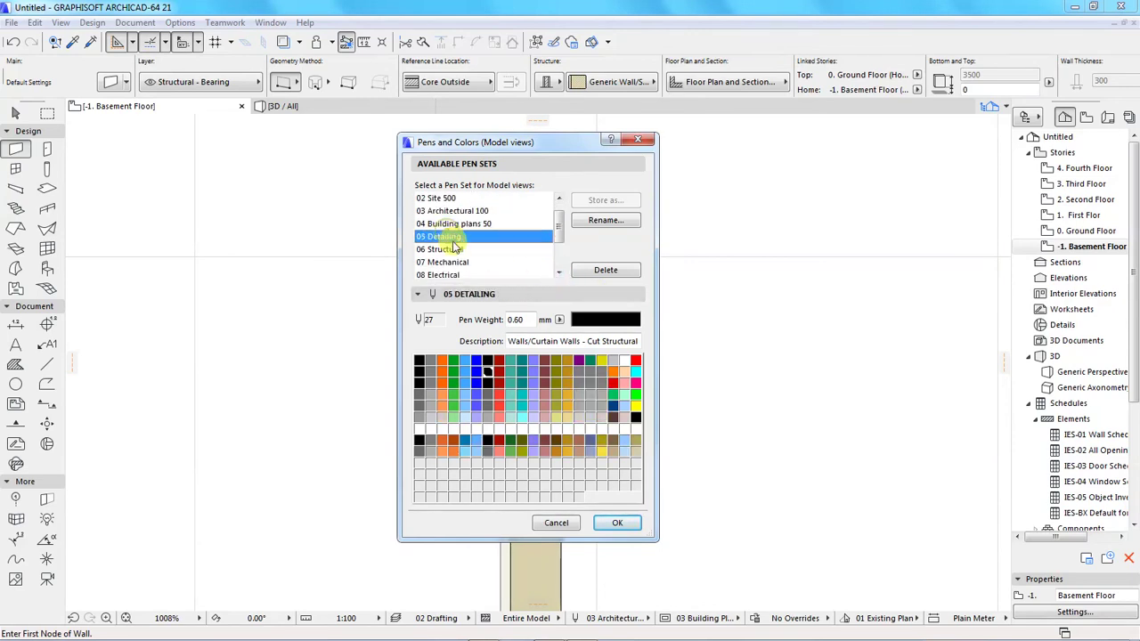
pyautogui.click(457, 250)
pyautogui.click(450, 262)
pyautogui.click(559, 275)
pyautogui.click(445, 262)
pyautogui.click(559, 274)
pyautogui.click(558, 273)
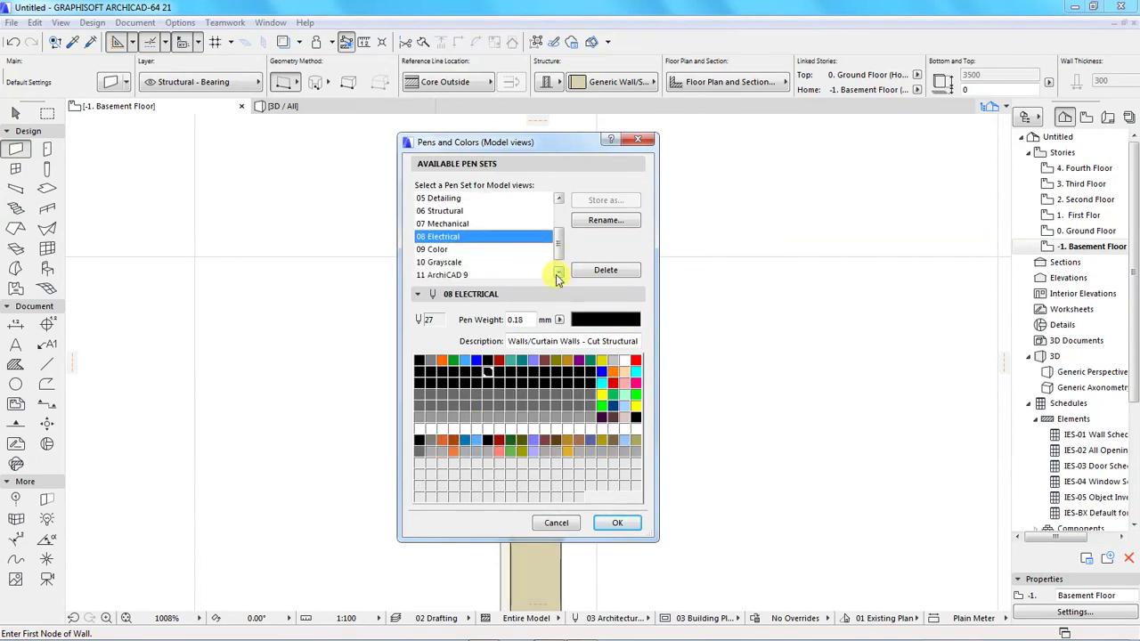
pyautogui.click(559, 273)
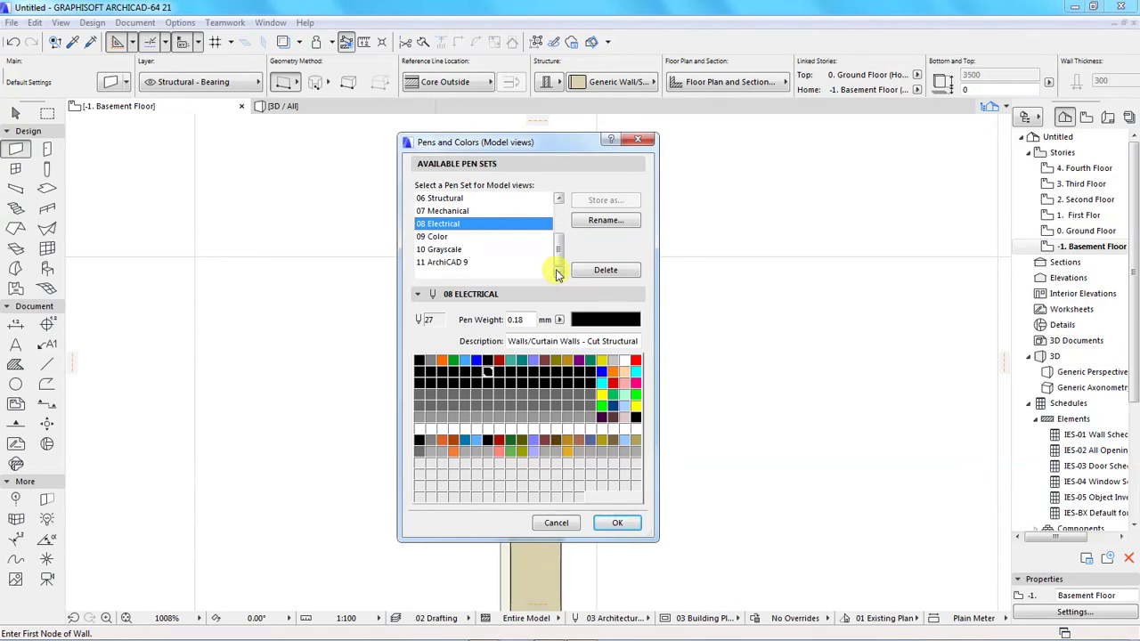
pyautogui.click(441, 249)
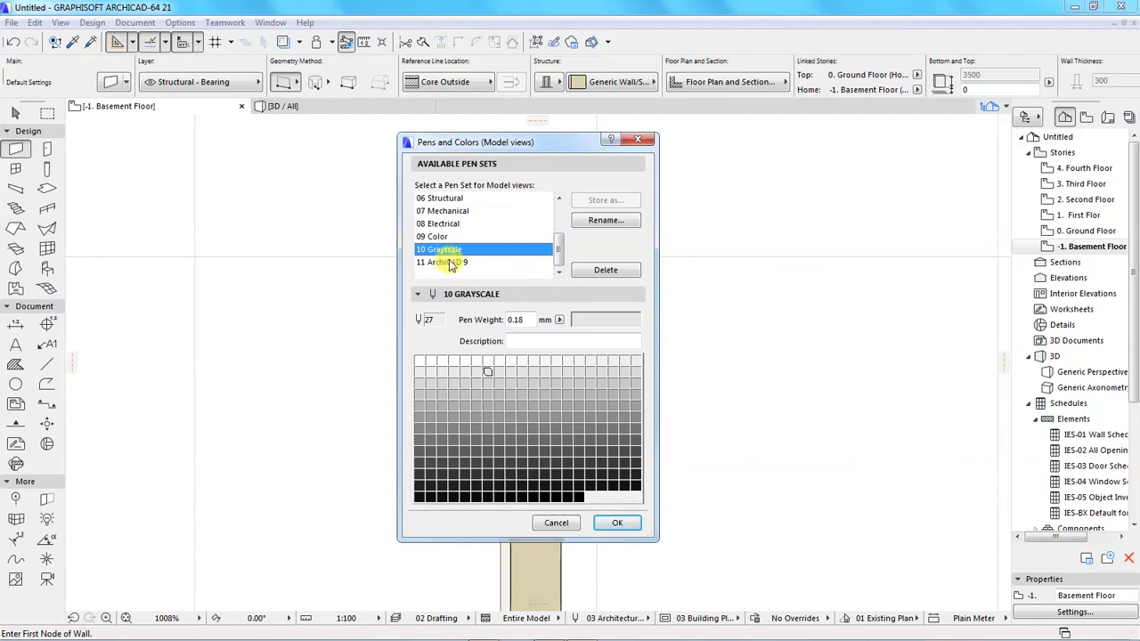
pyautogui.click(450, 263)
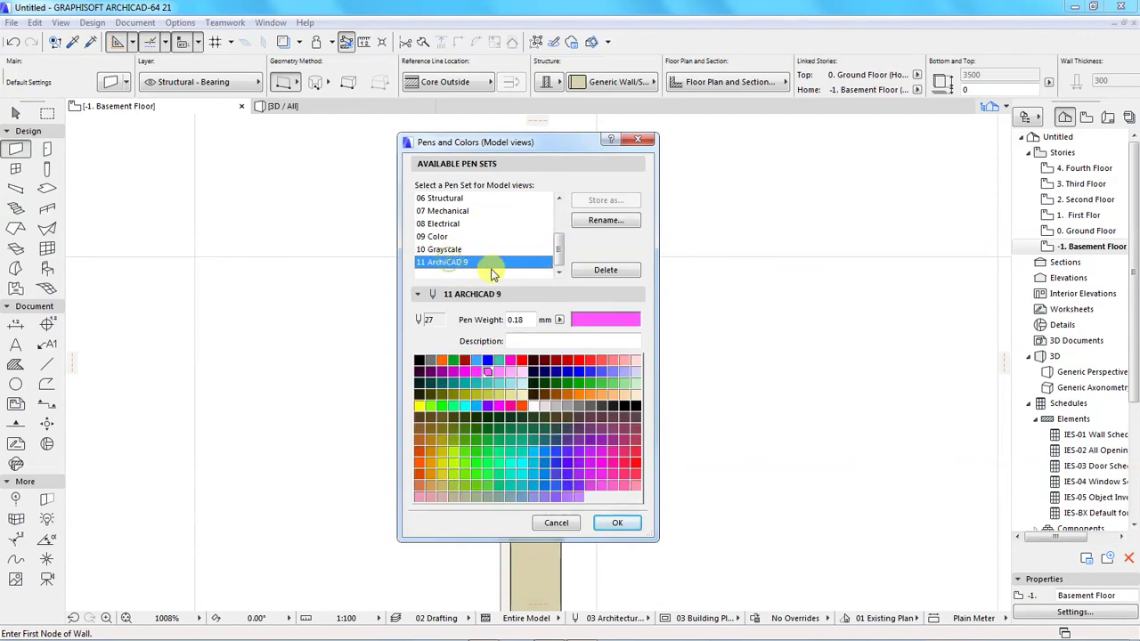
pyautogui.click(442, 250)
pyautogui.click(446, 237)
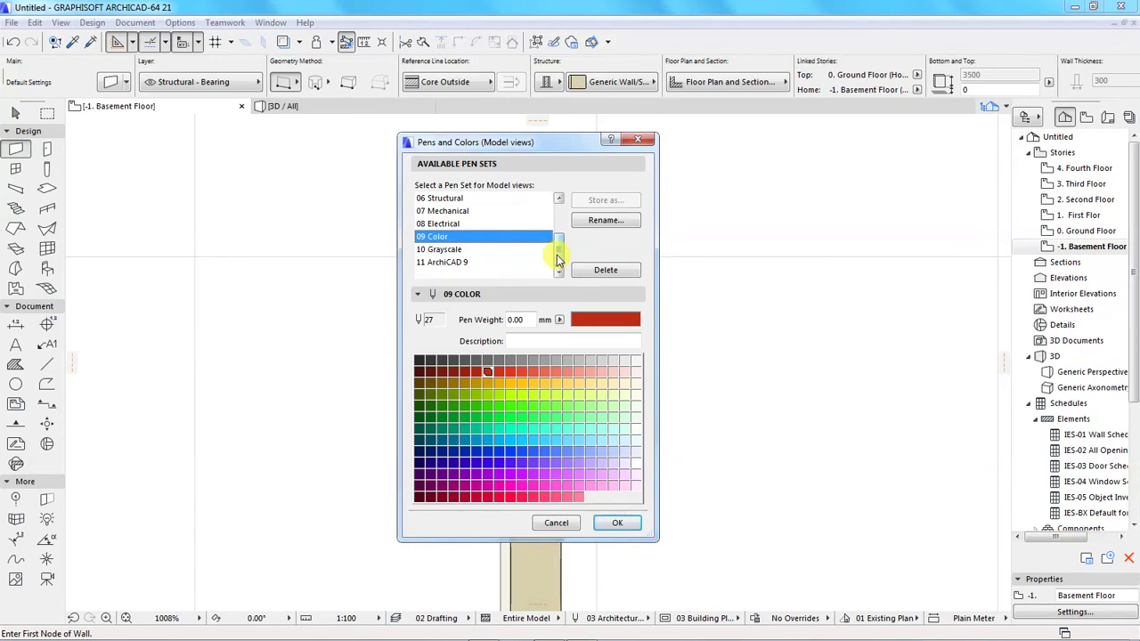
# - Apply the pen set 04 Building plans 50 to the model views and inspect the wall's line weights
pyautogui.moveTo(559, 258); pyautogui.dragTo(558, 249)
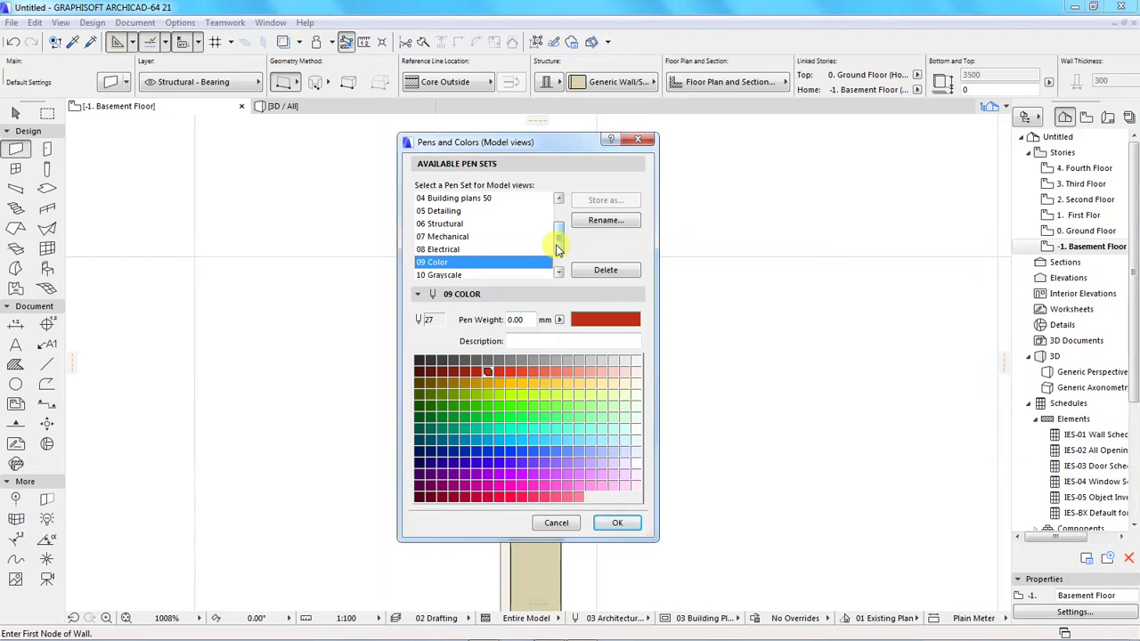
pyautogui.moveTo(556, 238); pyautogui.dragTo(557, 230)
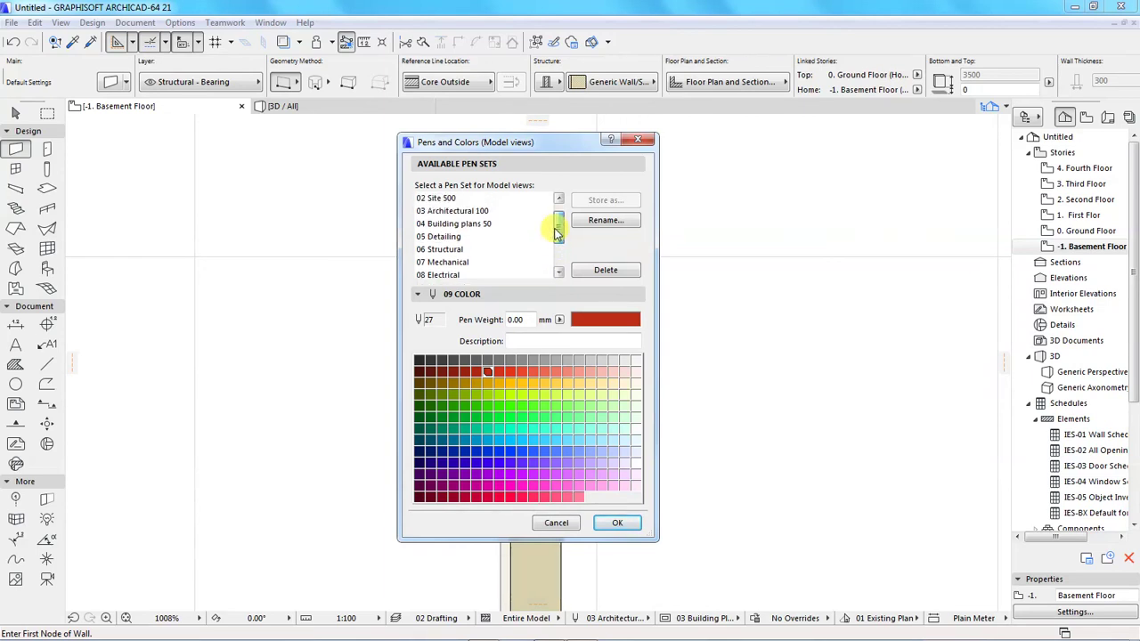
pyautogui.click(463, 225)
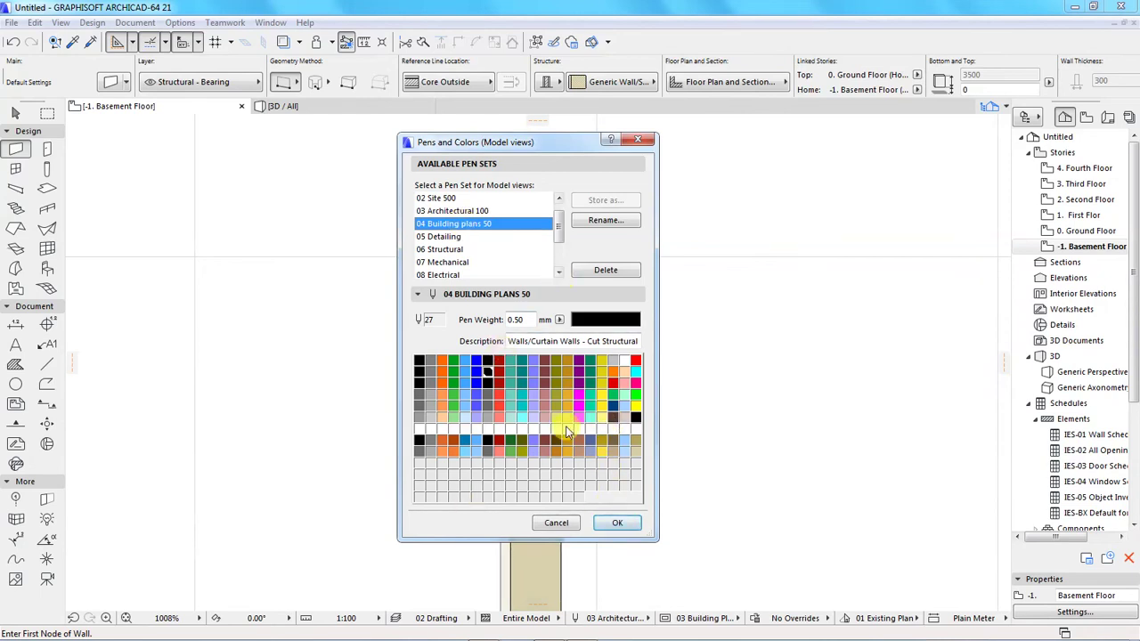
pyautogui.click(616, 524)
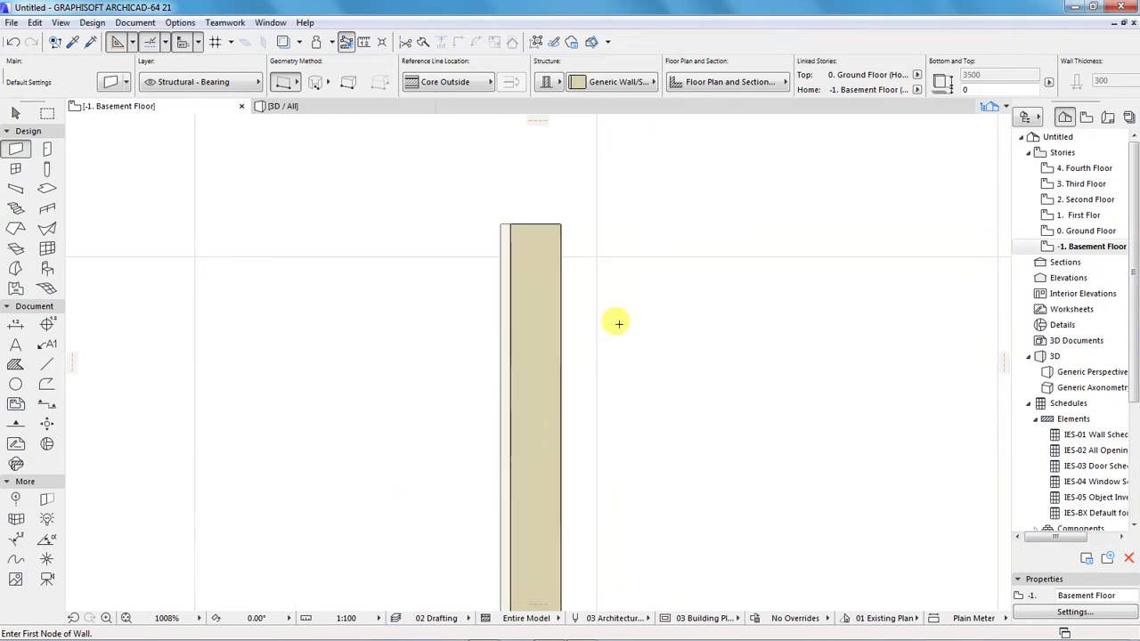
pyautogui.scroll(2, 483, 242)
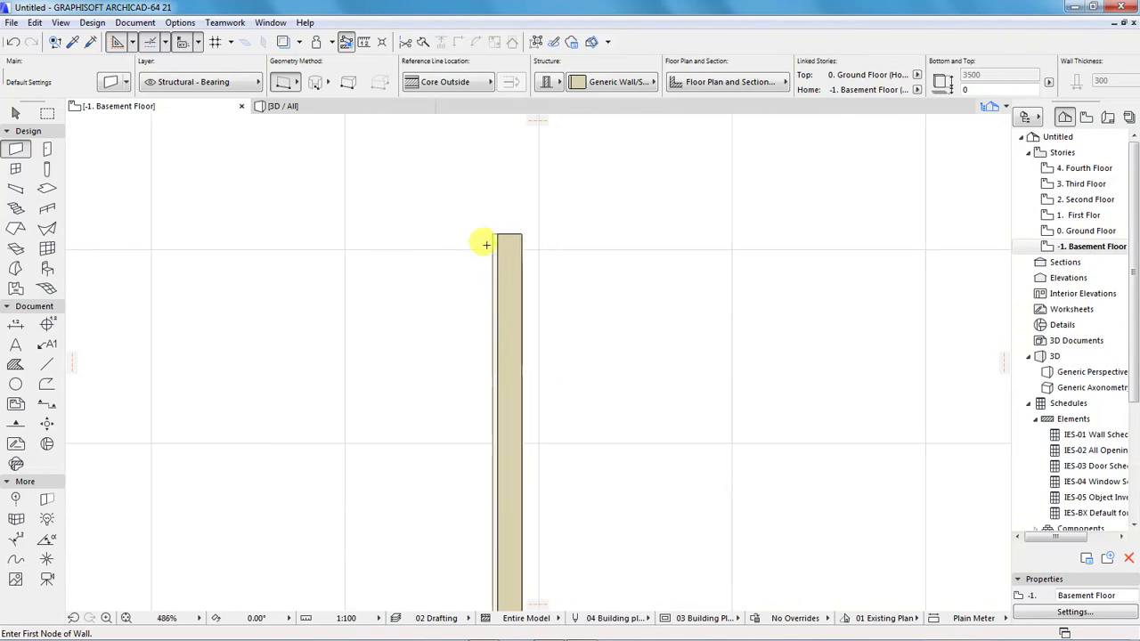
pyautogui.scroll(1, 494, 234)
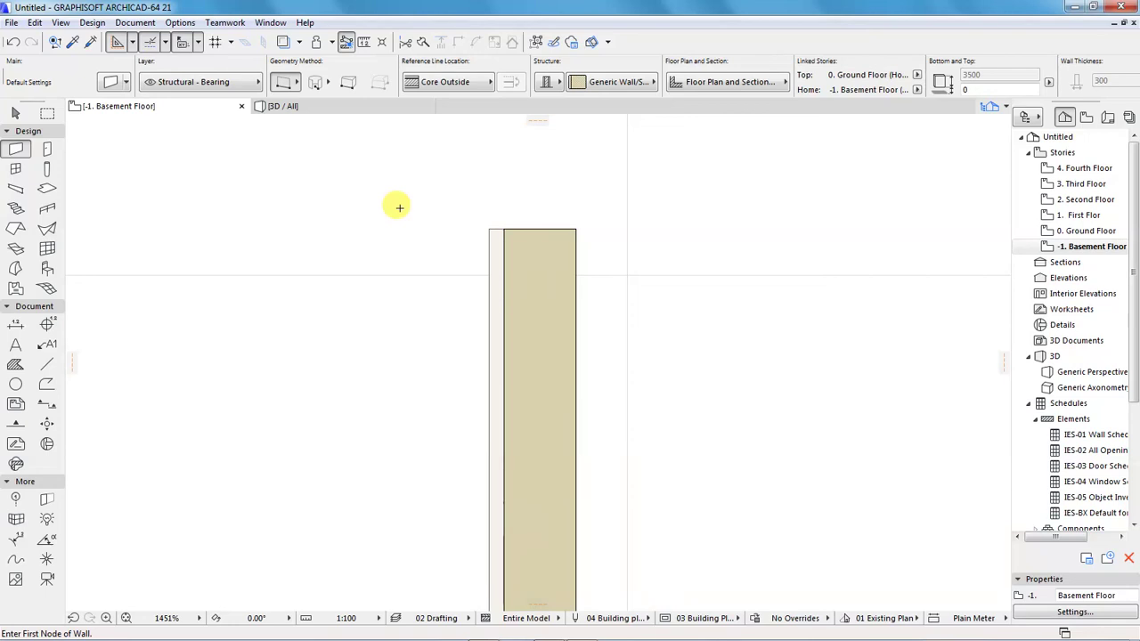
# - Activate the Text tool and set its default font to Century Gothic
pyautogui.click(92, 24)
pyautogui.click(122, 23)
pyautogui.click(134, 22)
pyautogui.moveTo(153, 41)
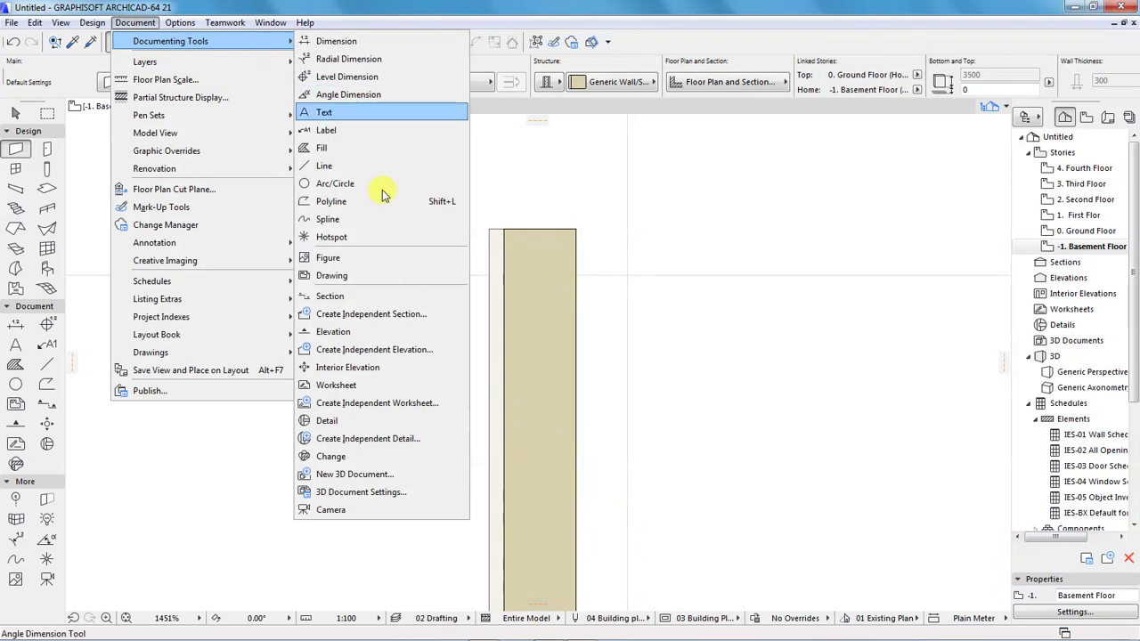
pyautogui.click(326, 112)
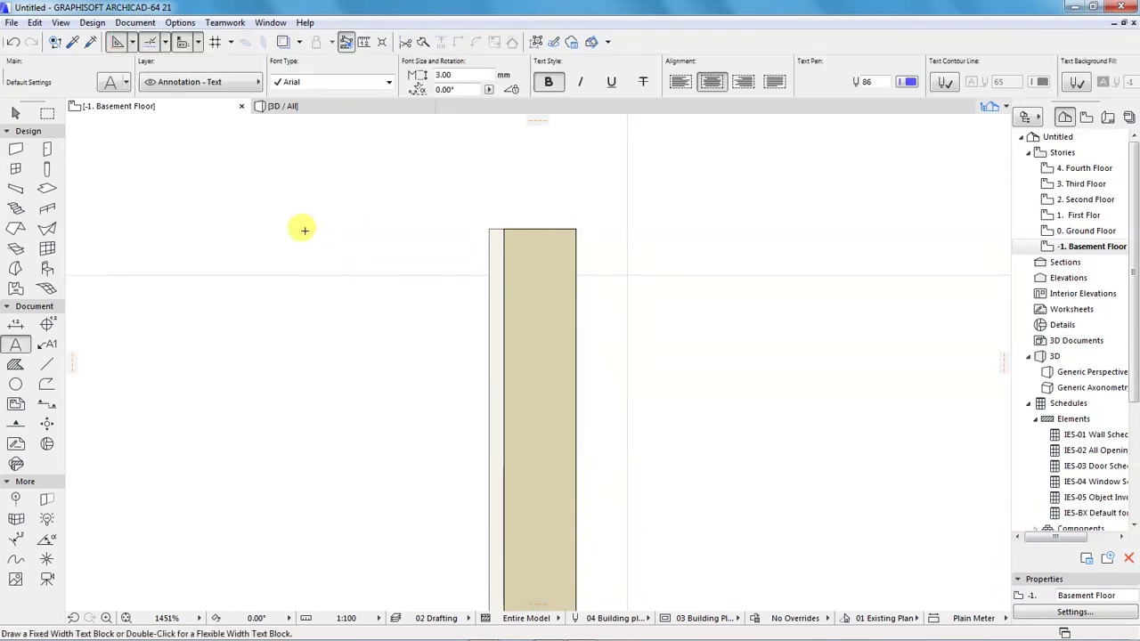
pyautogui.click(389, 82)
pyautogui.click(304, 83)
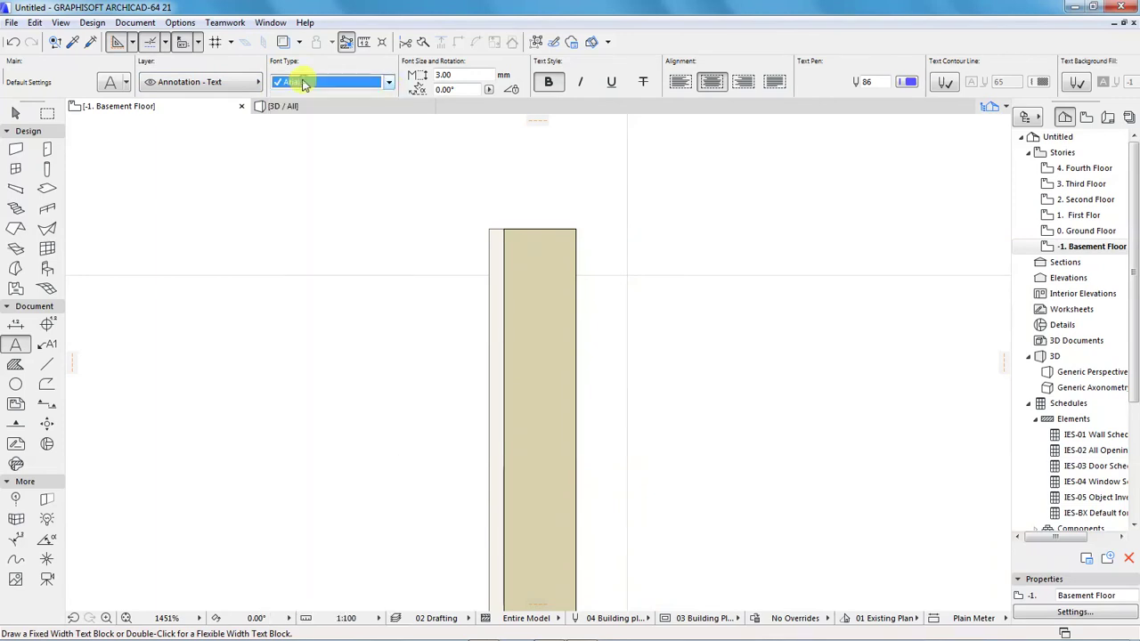
pyautogui.click(390, 81)
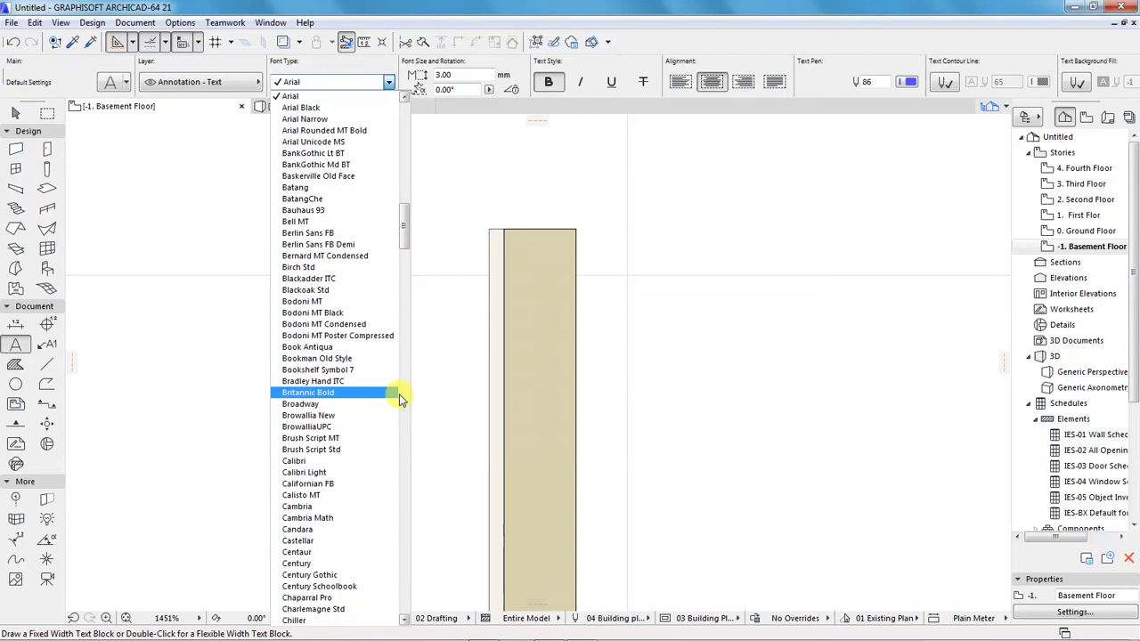
pyautogui.click(406, 621)
pyautogui.moveTo(405, 621); pyautogui.dragTo(405, 621)
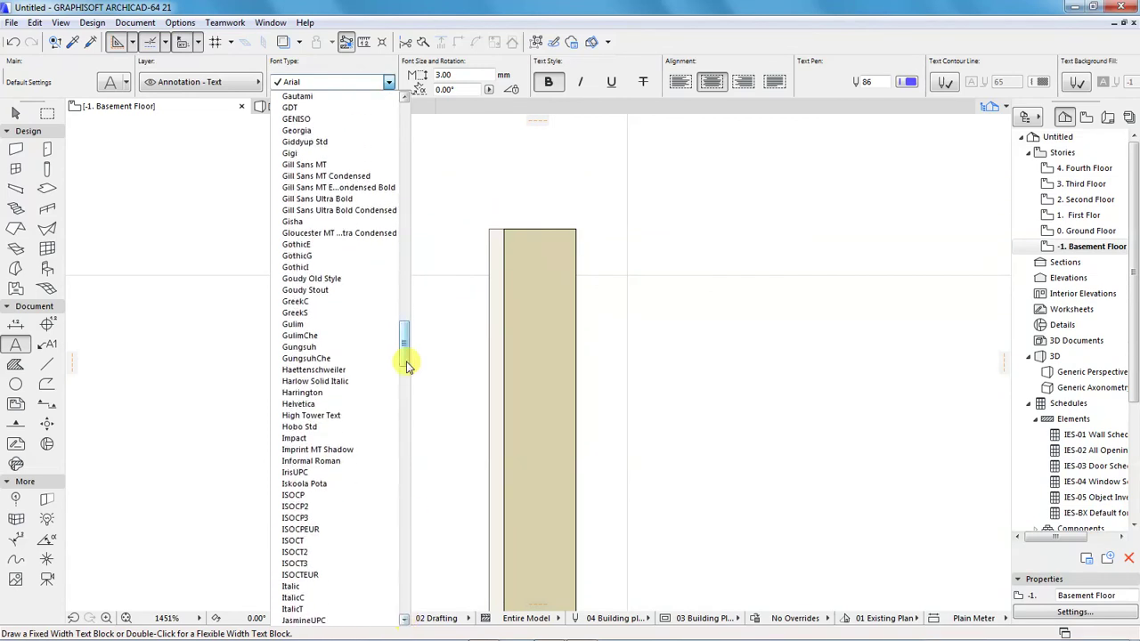
pyautogui.moveTo(406, 356); pyautogui.dragTo(402, 279)
pyautogui.click(321, 131)
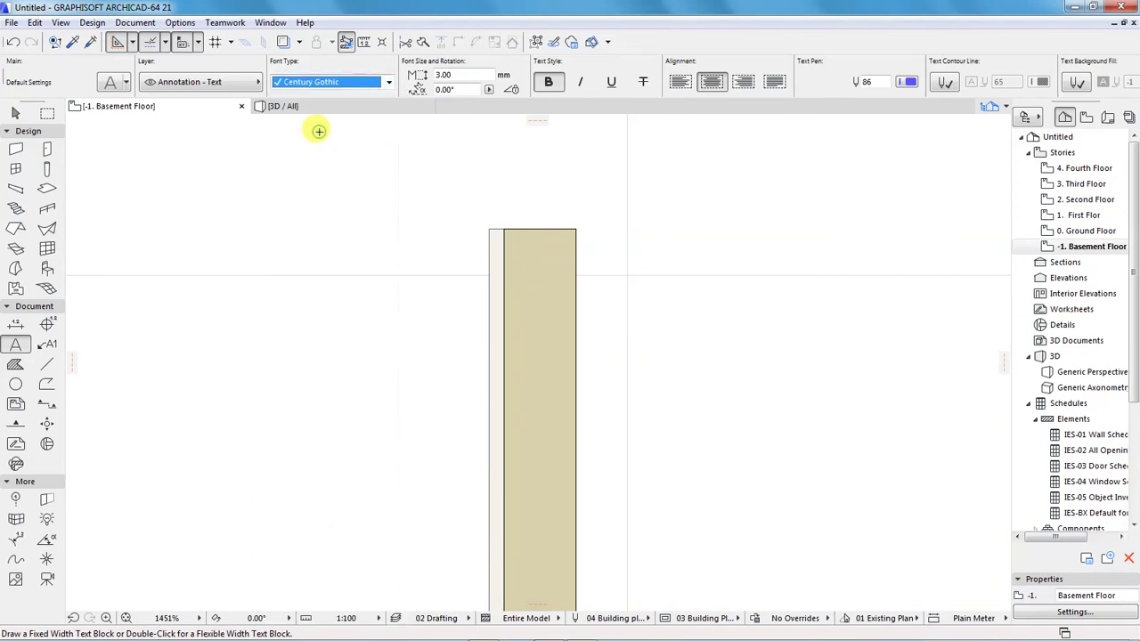
# - Place a text block beside the wall's left face, near its upper end, reading "fd", "gd", "hdj" and "k" on separate lines
pyautogui.click(448, 75)
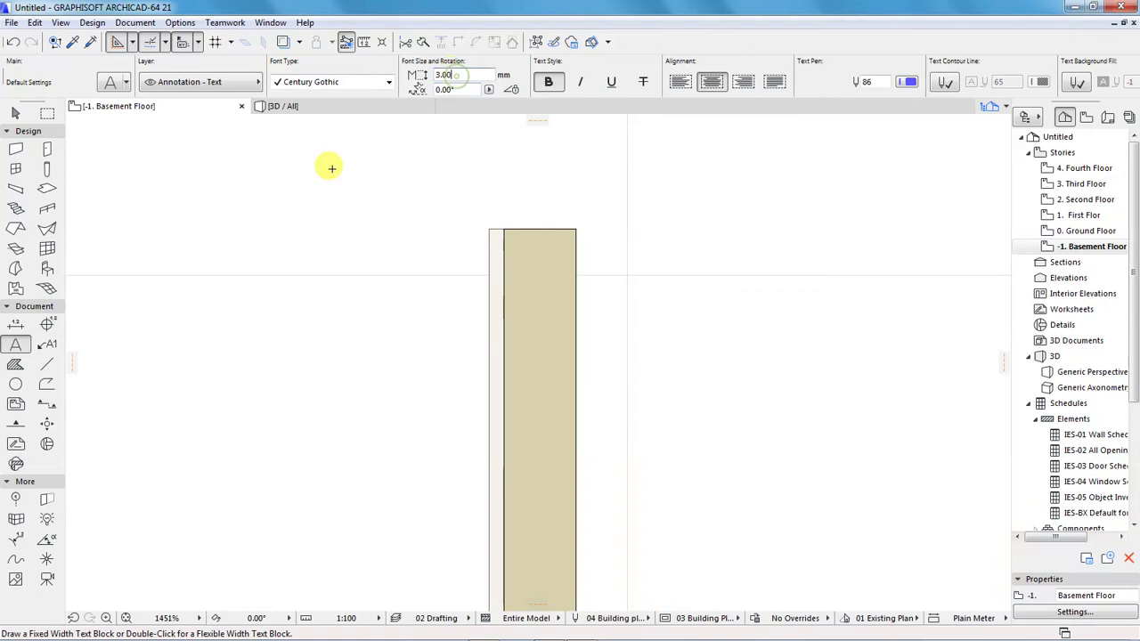
pyautogui.doubleClick(450, 74)
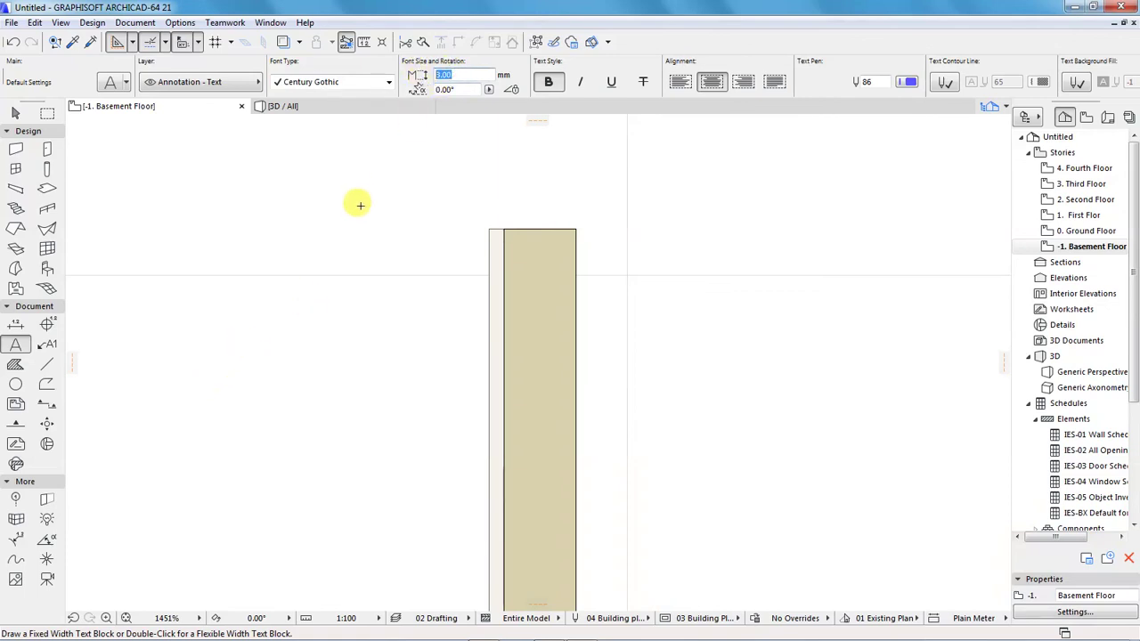
pyautogui.click(283, 329)
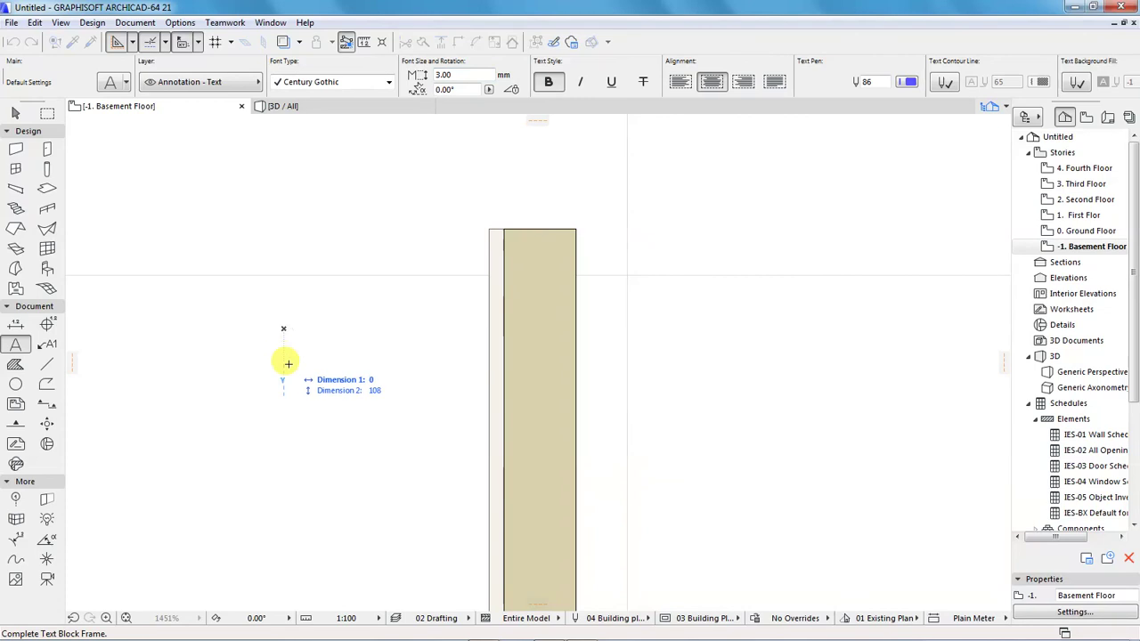
pyautogui.click(476, 391)
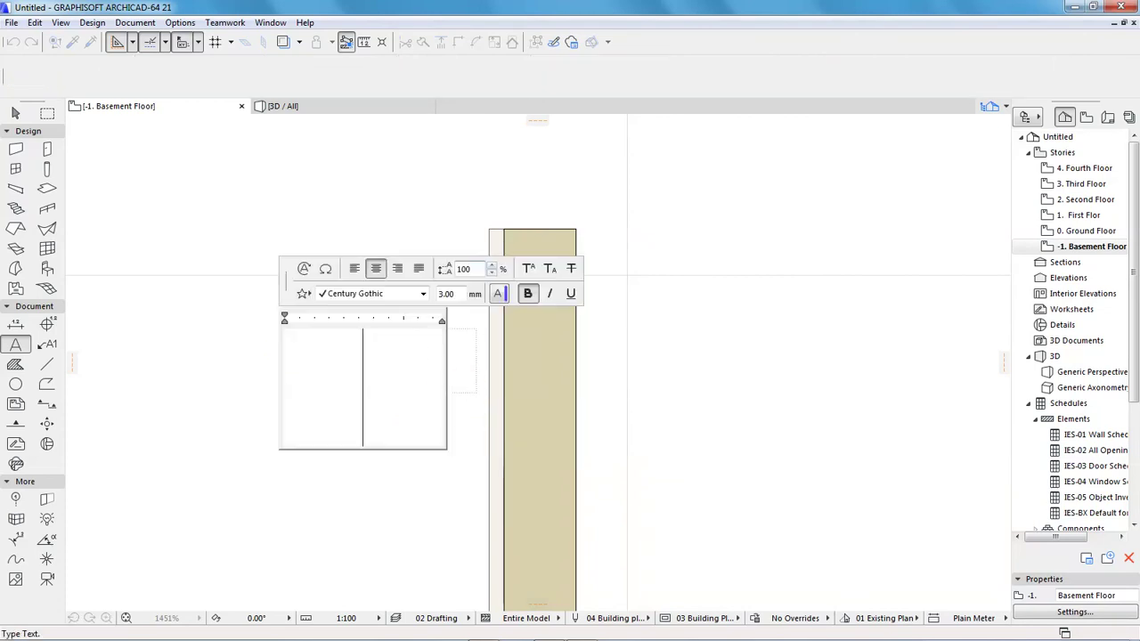
pyautogui.write('fd')
pyautogui.press('Return')
pyautogui.write('gd')
pyautogui.press('Return')
pyautogui.write('hdj')
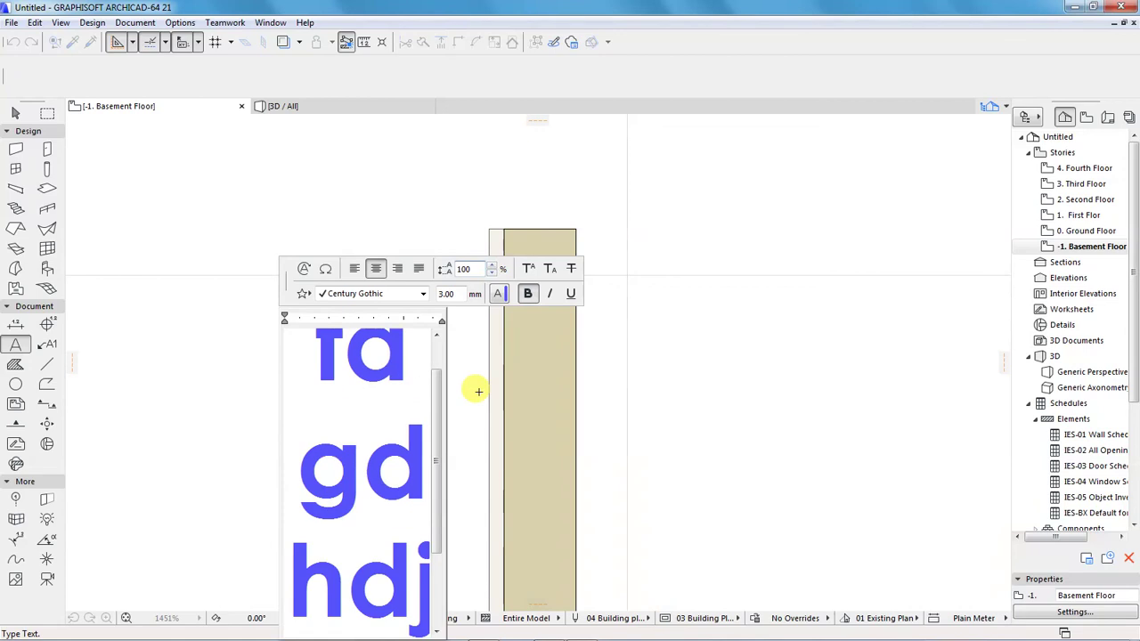
pyautogui.click(252, 344)
pyautogui.scroll(-2, 454, 287)
pyautogui.scroll(-2, 432, 343)
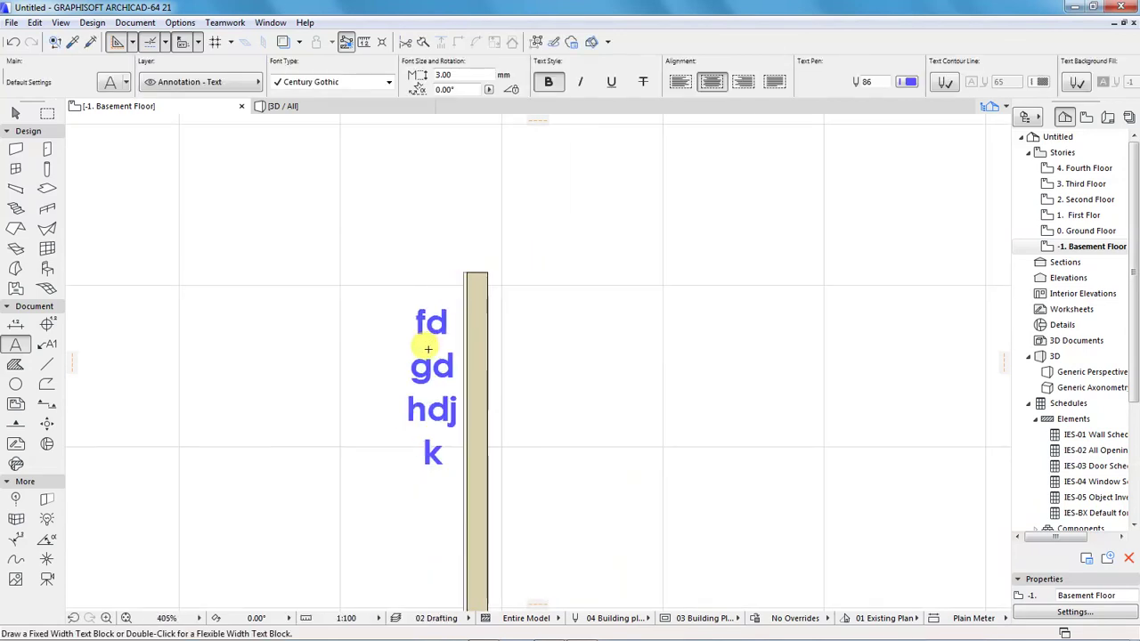
pyautogui.scroll(1, 427, 361)
pyautogui.keyDown('shift'); pyautogui.click(434, 394); pyautogui.keyUp('shift')
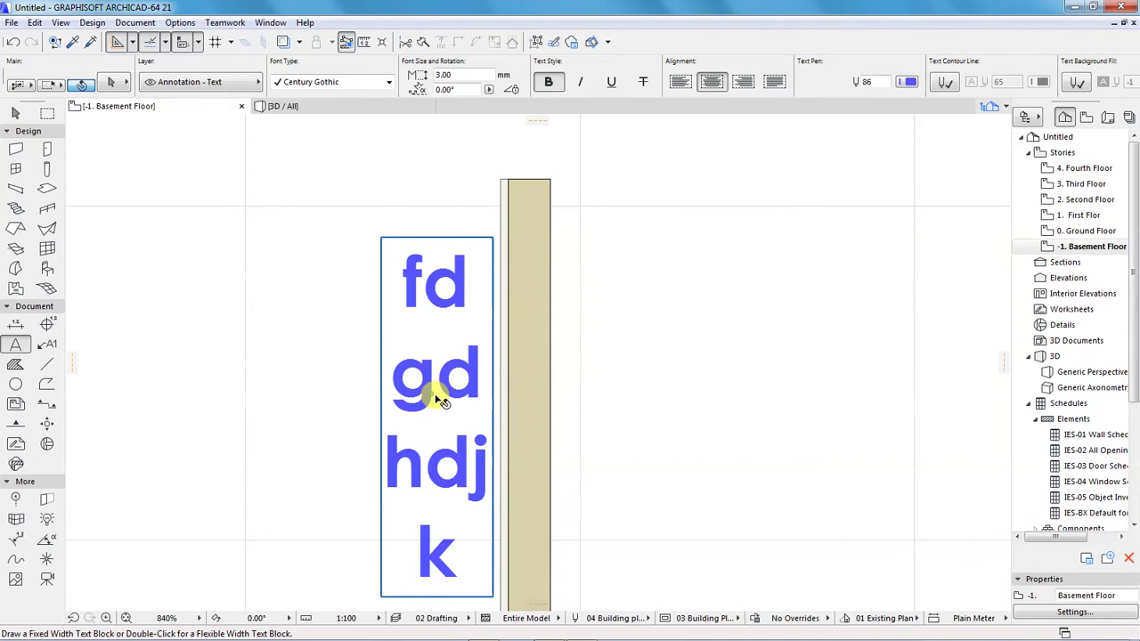
pyautogui.press('Escape')
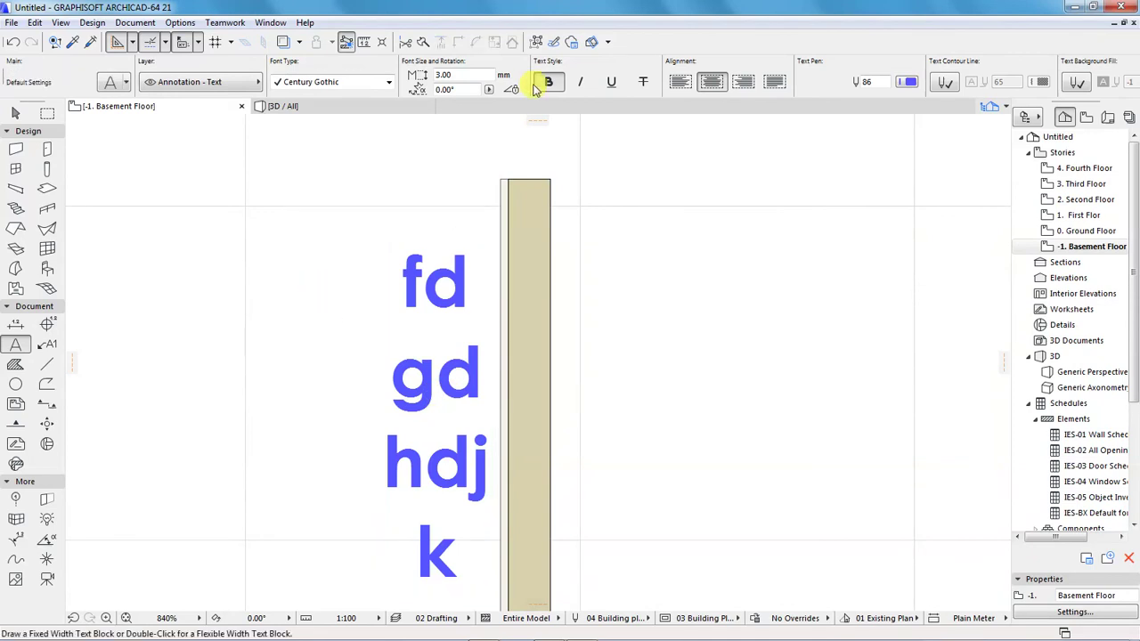
# - Remove bold from the text block beside the wall and make it italic and underlined, without strikethrough
pyautogui.keyDown('shift'); pyautogui.click(428, 312); pyautogui.keyUp('shift')
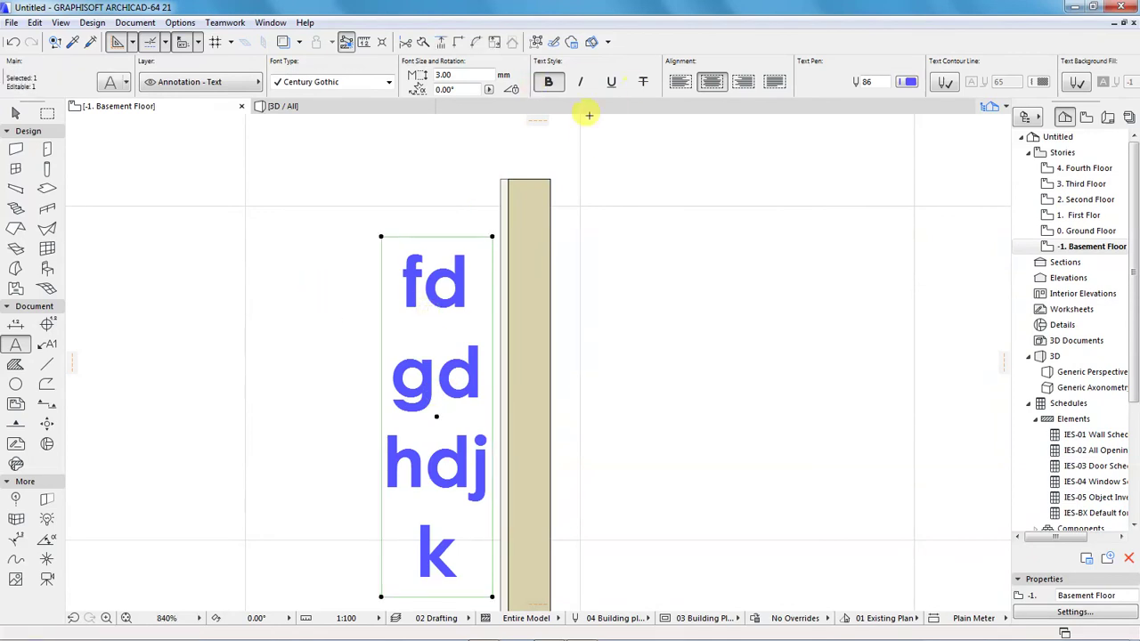
pyautogui.click(548, 81)
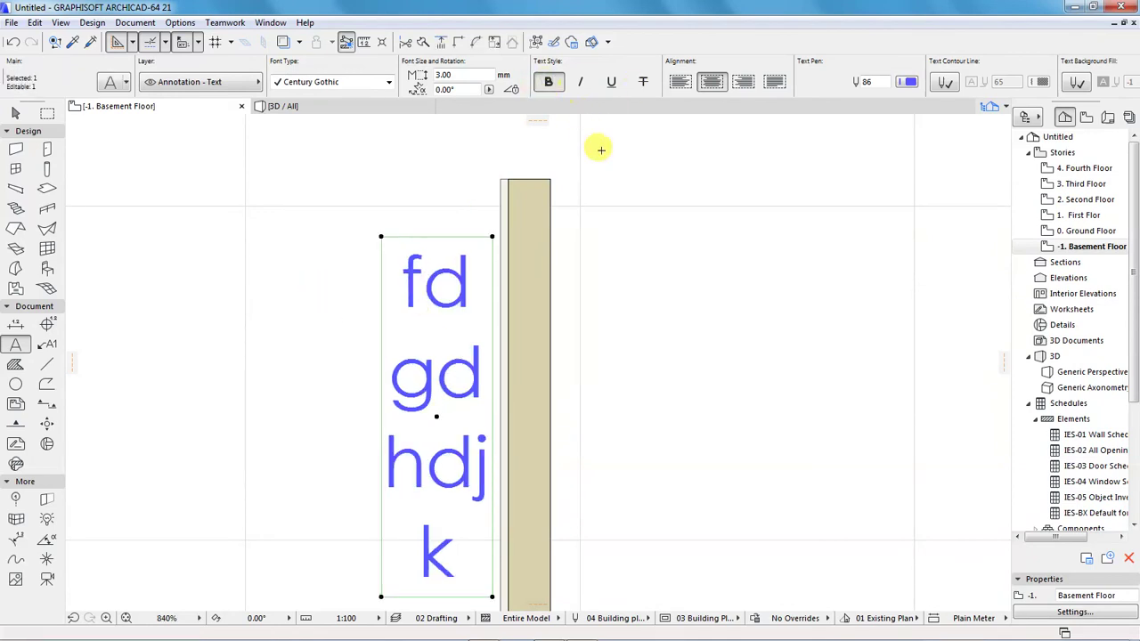
pyautogui.click(581, 83)
pyautogui.click(611, 82)
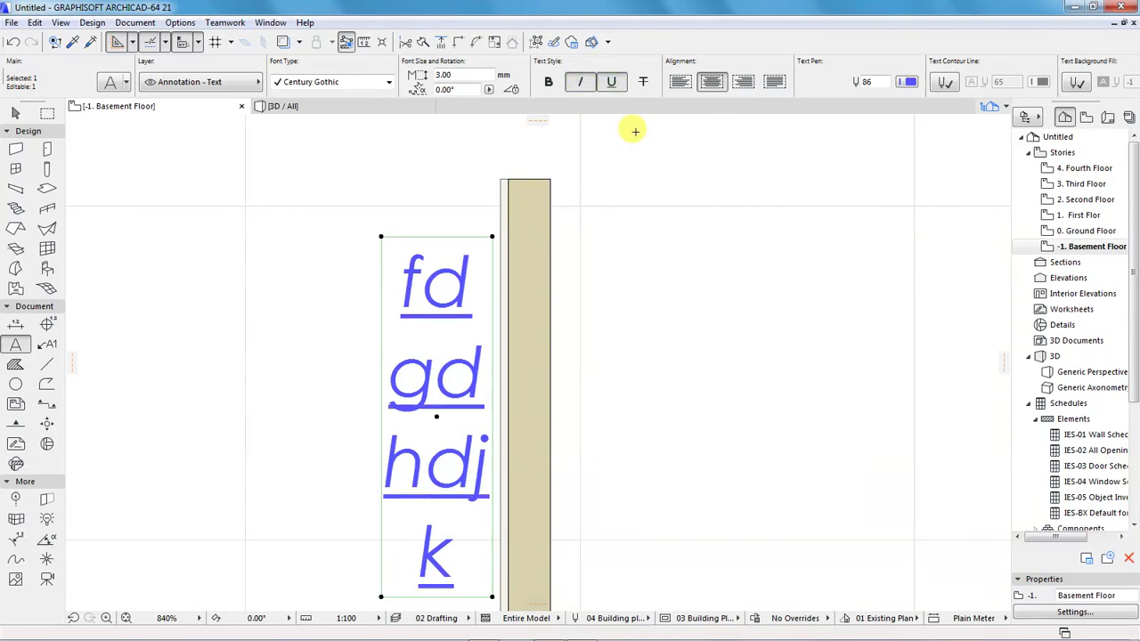
pyautogui.click(643, 81)
pyautogui.click(643, 81)
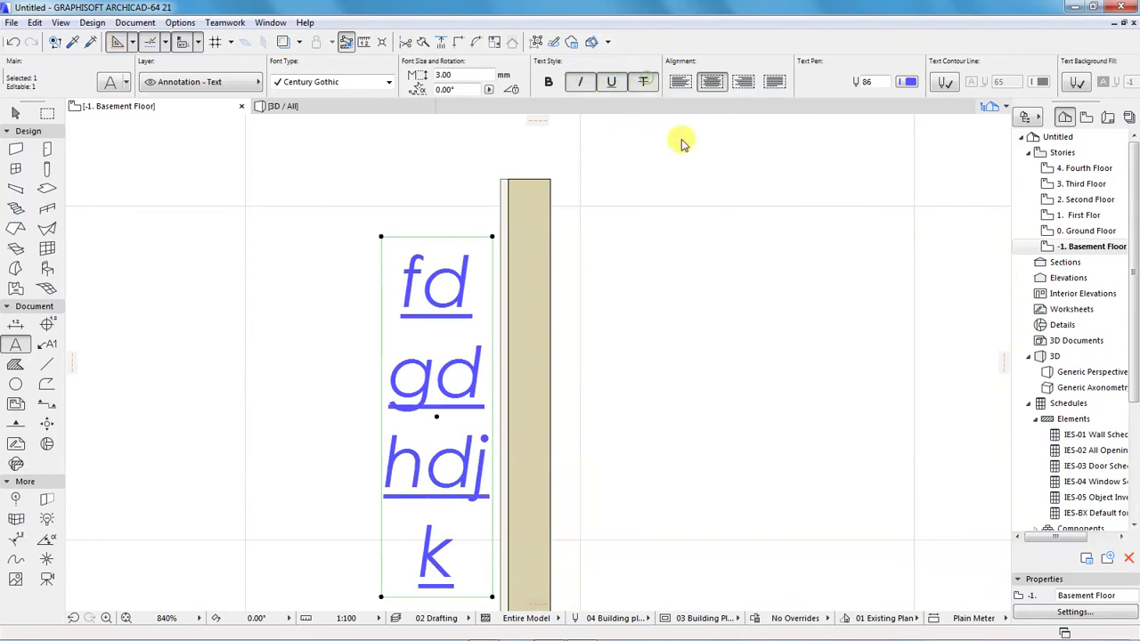
pyautogui.click(315, 215)
pyautogui.scroll(-3, 367, 203)
pyautogui.scroll(2, 305, 252)
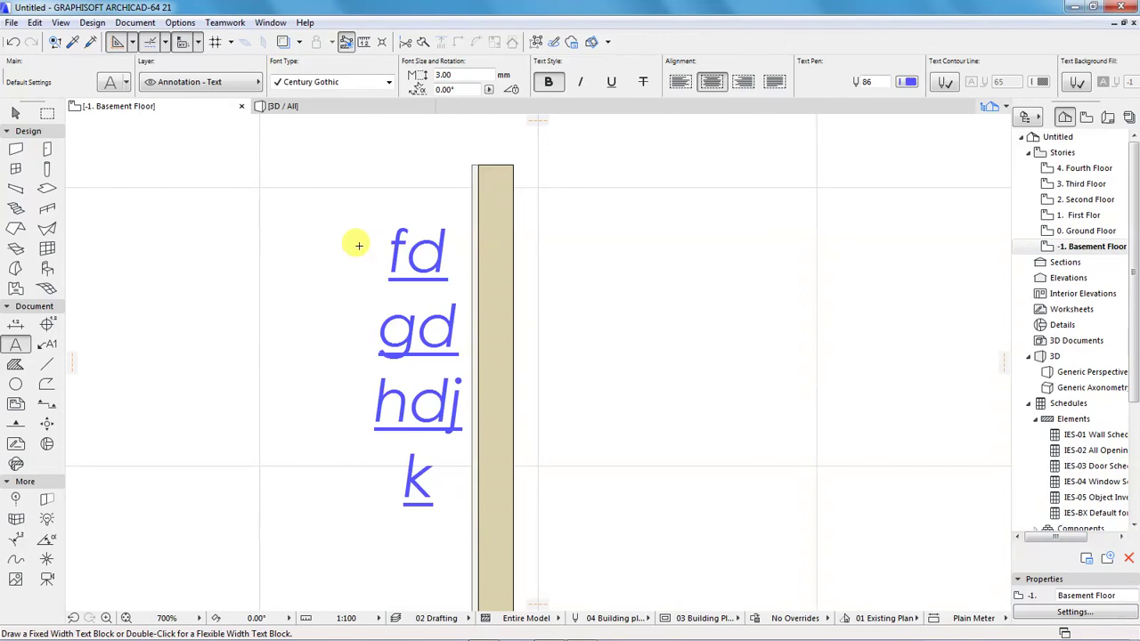
# - Open the Dimension tool's default settings and set the text font to Century Gothic
pyautogui.click(16, 328)
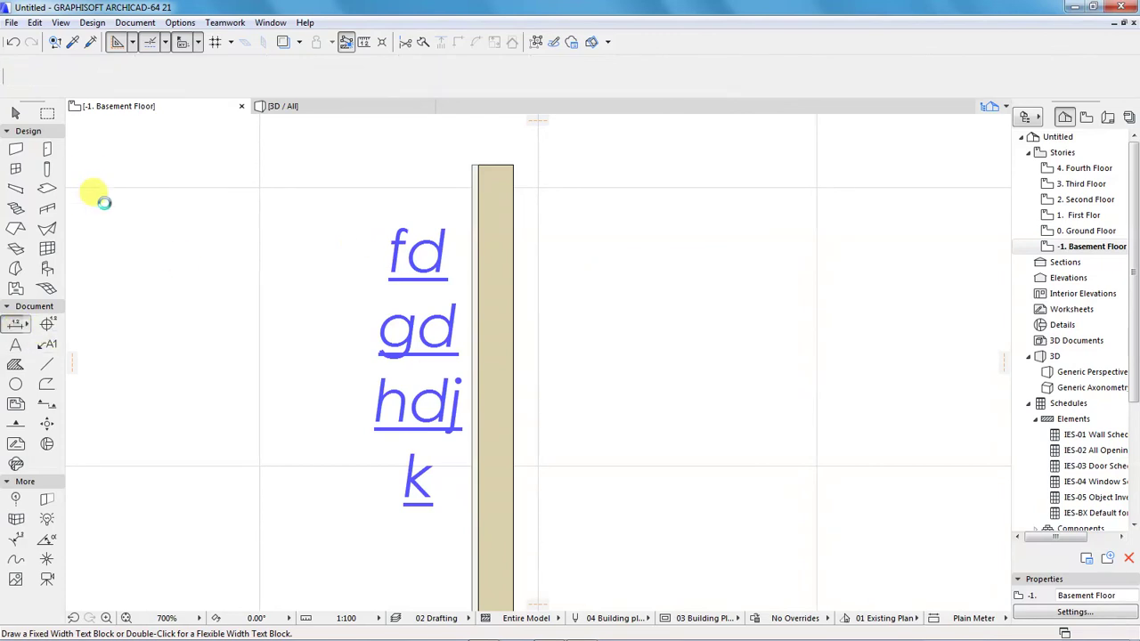
pyautogui.click(133, 22)
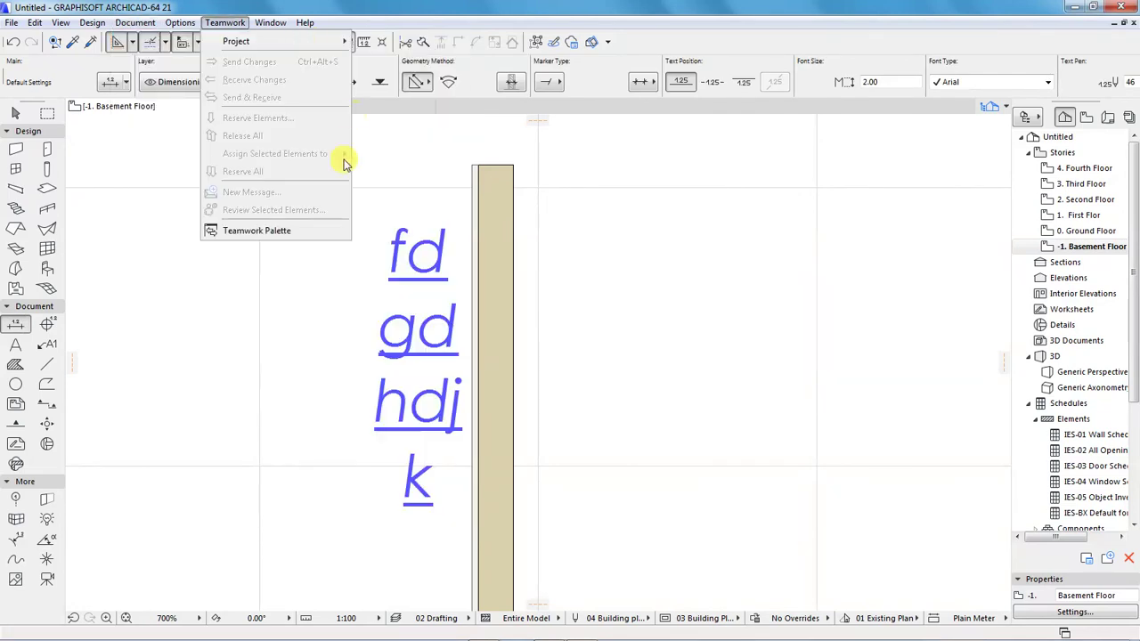
pyautogui.moveTo(287, 41)
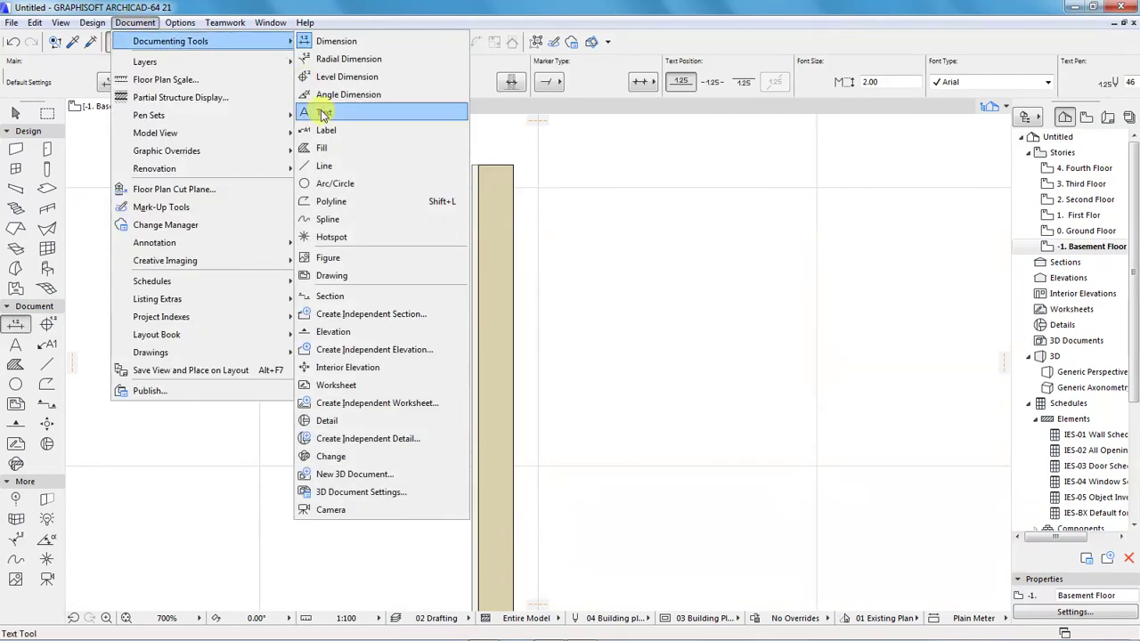
pyautogui.click(331, 41)
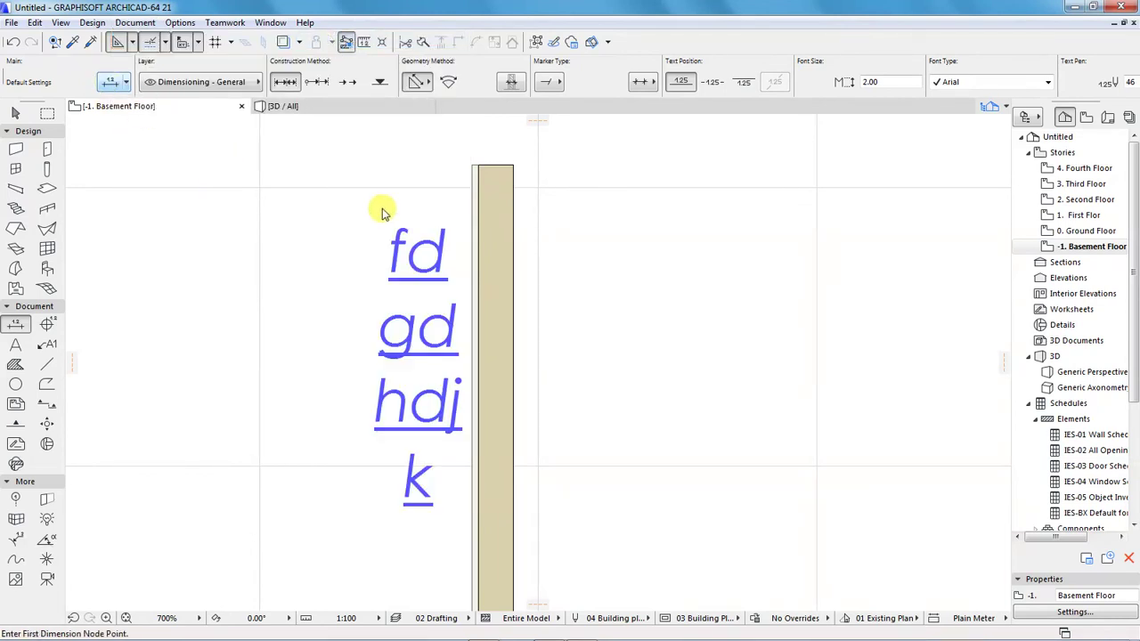
pyautogui.hotkey('ctrl', 't')
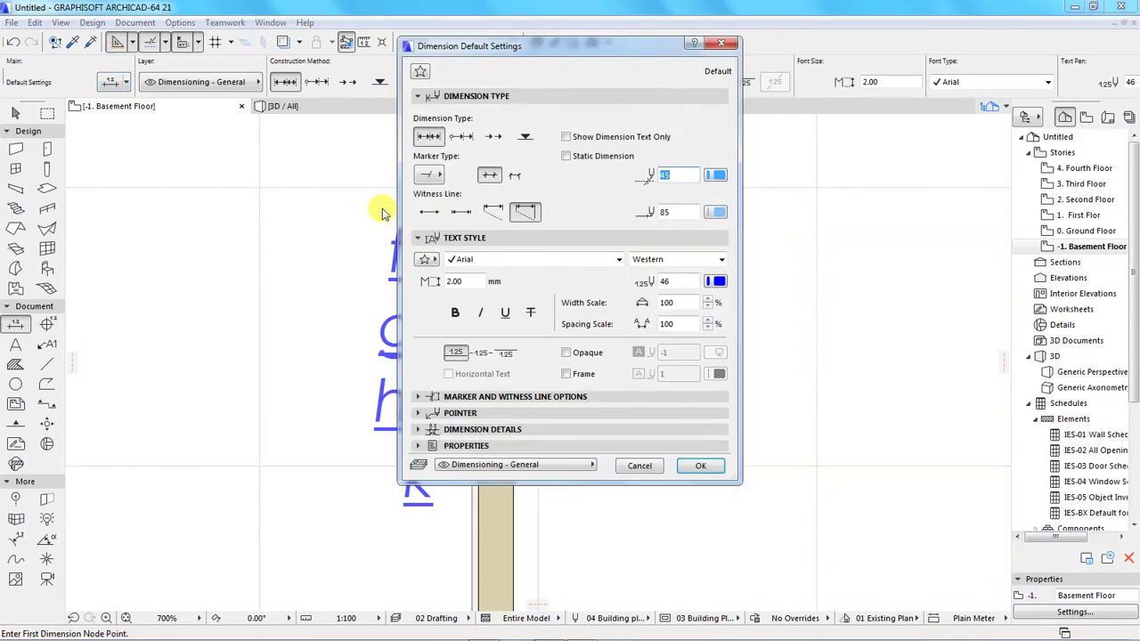
pyautogui.moveTo(538, 51); pyautogui.dragTo(397, 105)
pyautogui.click(333, 318)
pyautogui.click(478, 324)
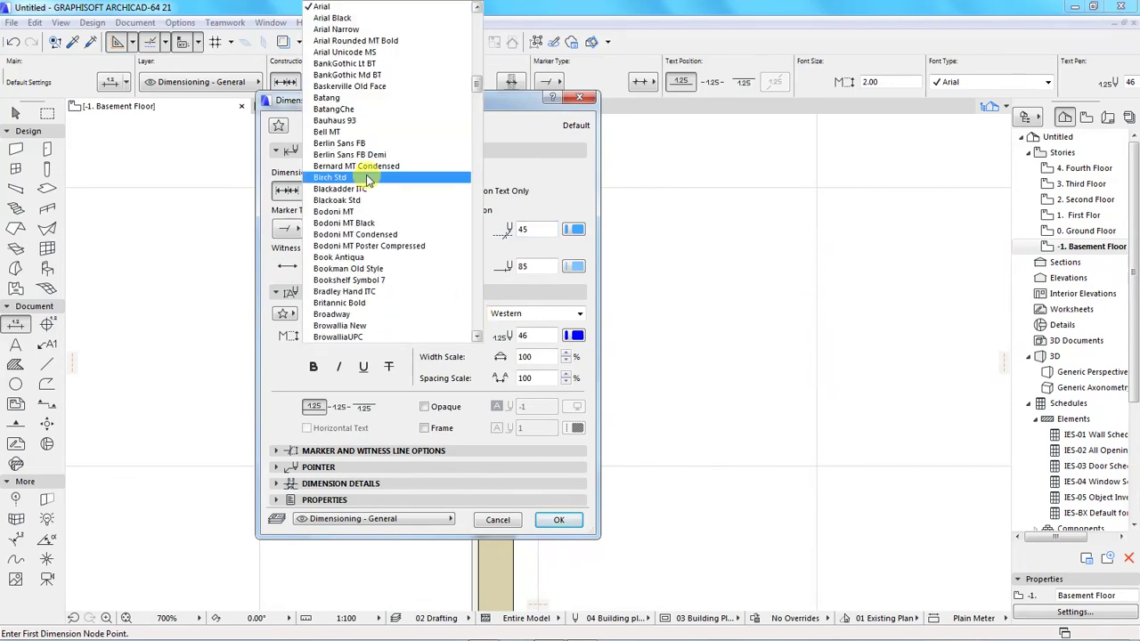
pyautogui.moveTo(474, 83); pyautogui.dragTo(477, 108)
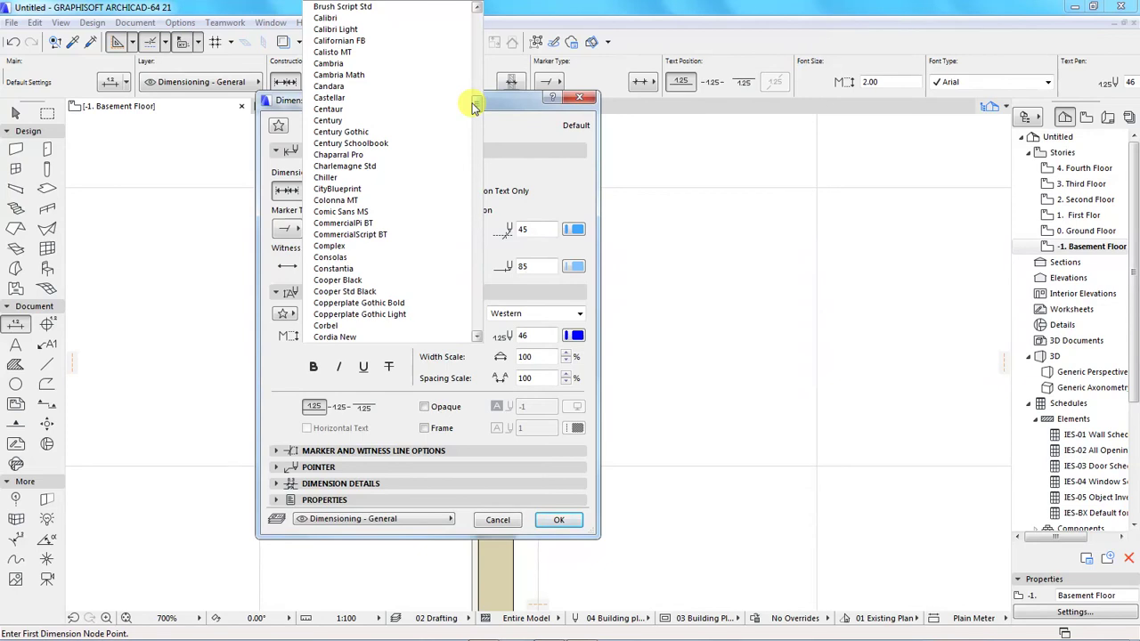
pyautogui.click(356, 132)
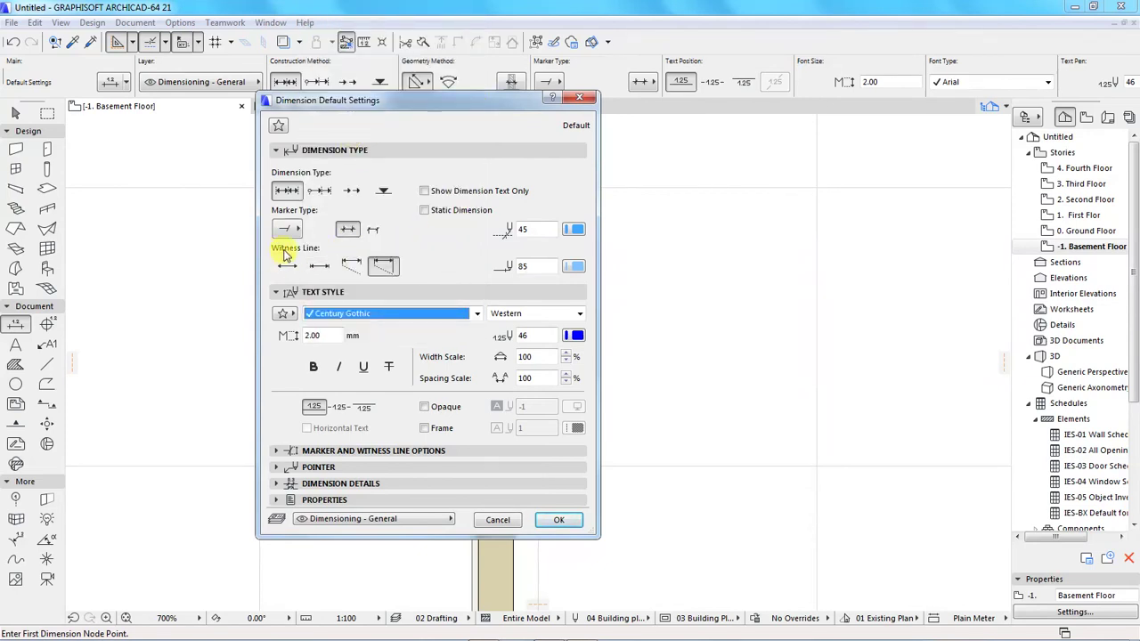
# - Choose the custom-length witness line and set the default dimension pens to 47 for text, 86 for the line and 66 for markers
pyautogui.click(347, 268)
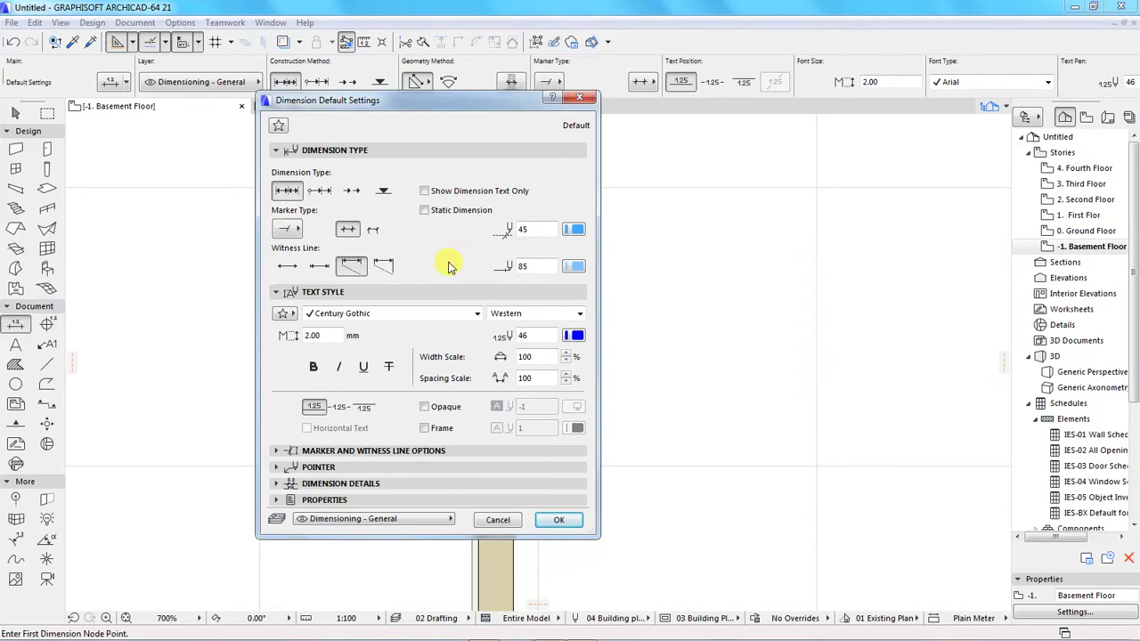
pyautogui.click(577, 335)
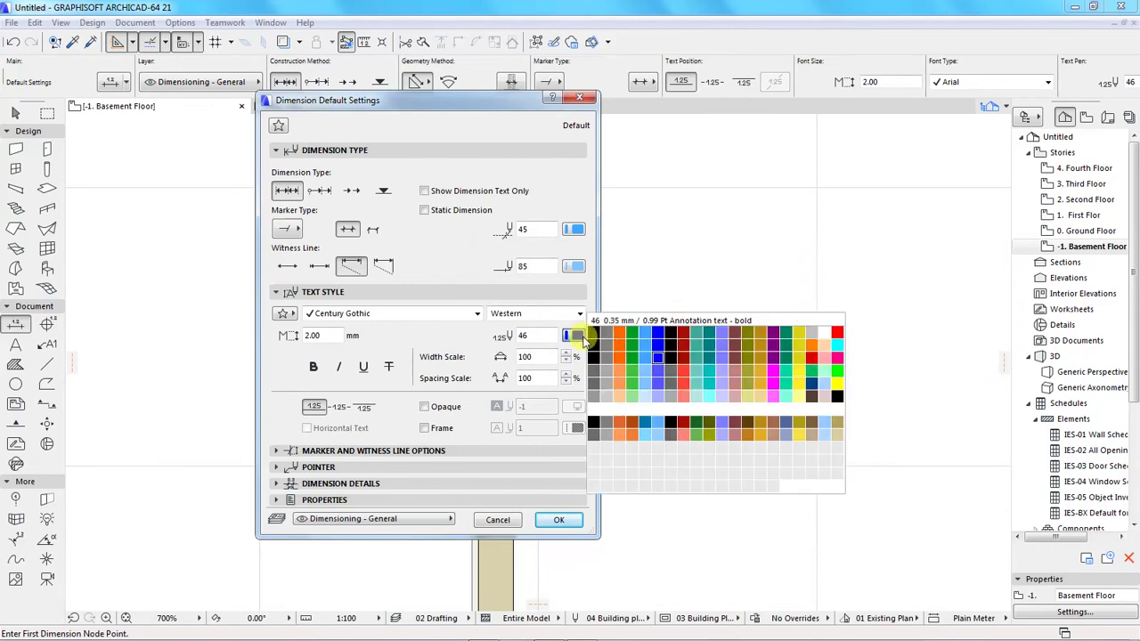
pyautogui.click(670, 357)
pyautogui.click(573, 269)
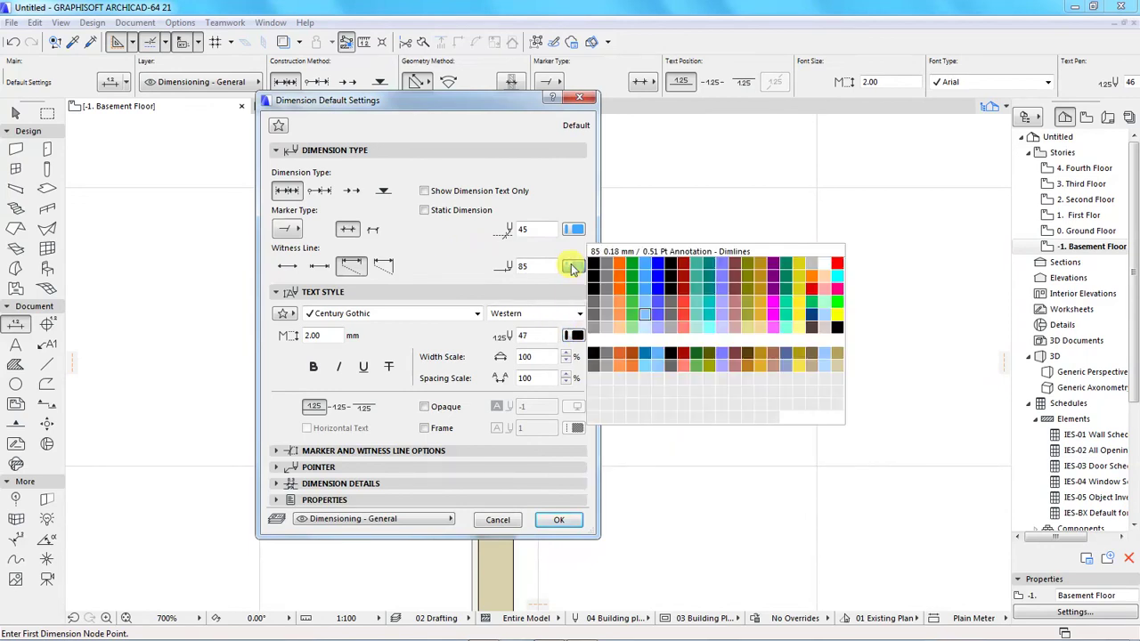
pyautogui.click(657, 318)
pyautogui.click(576, 230)
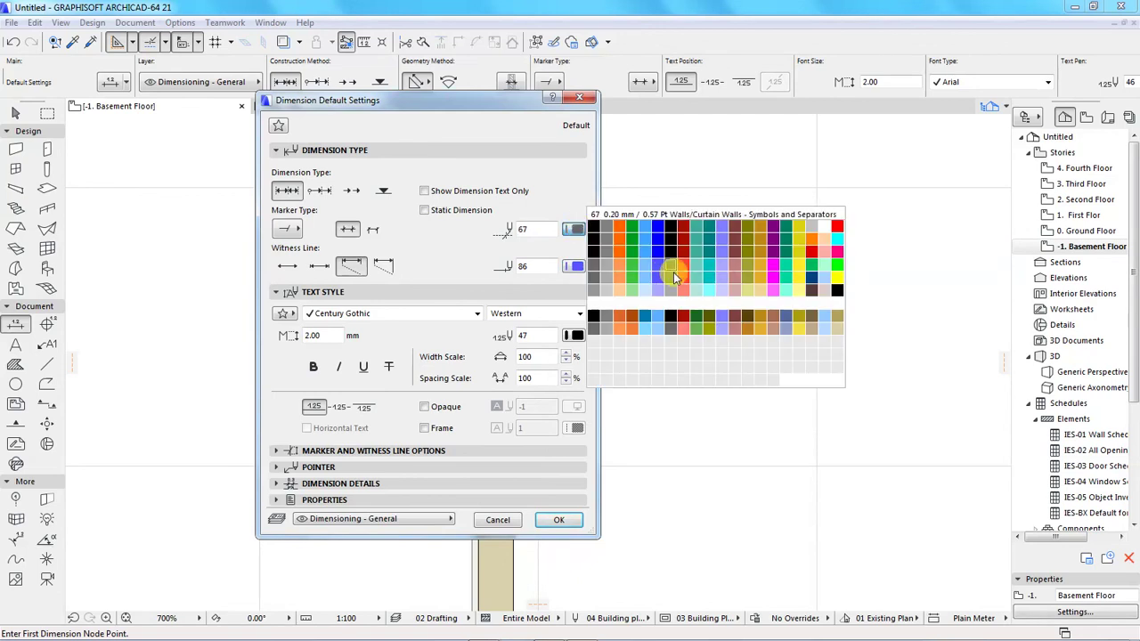
pyautogui.click(656, 267)
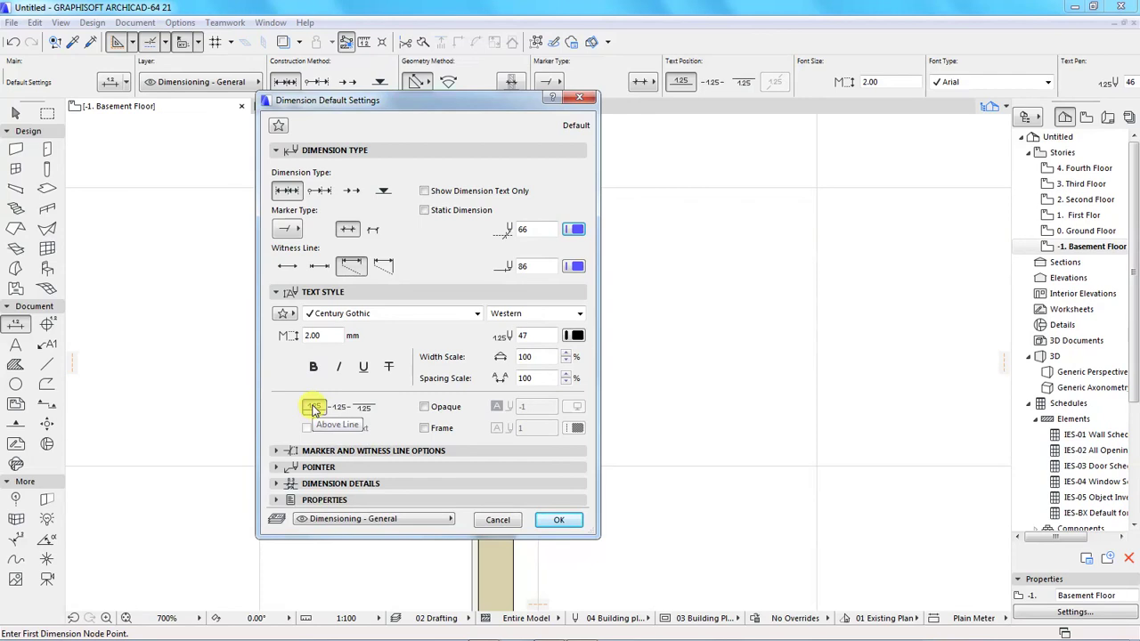
# - Place the default dimension text in line with the dimension line, review the marker, witness line and pointer options, and accept the settings
pyautogui.click(339, 410)
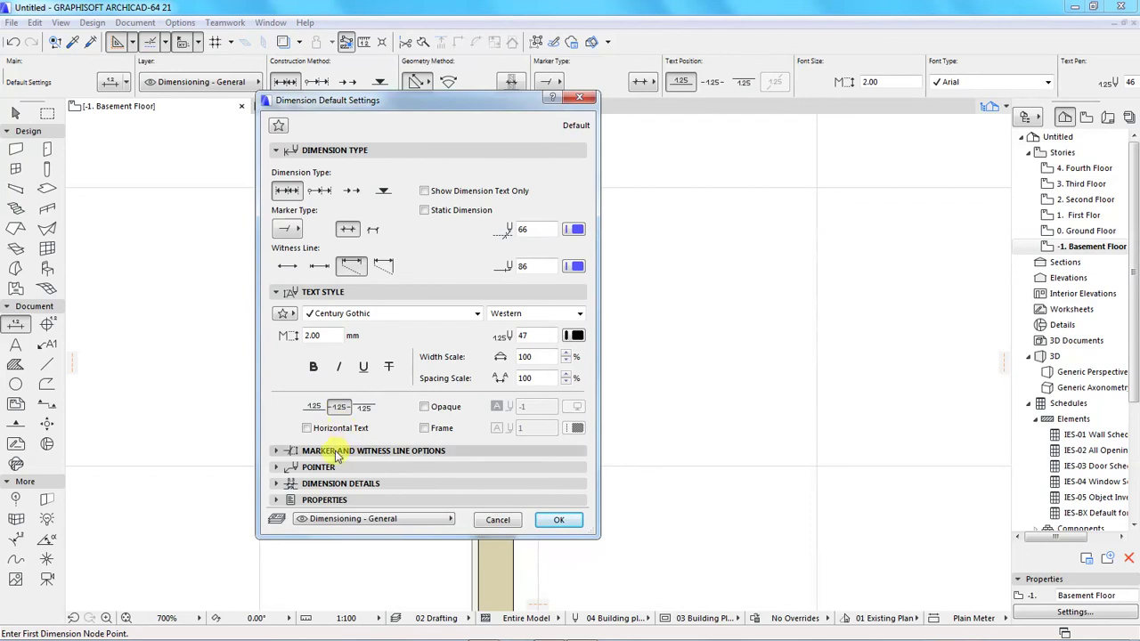
pyautogui.click(337, 452)
pyautogui.moveTo(416, 98); pyautogui.dragTo(516, 48)
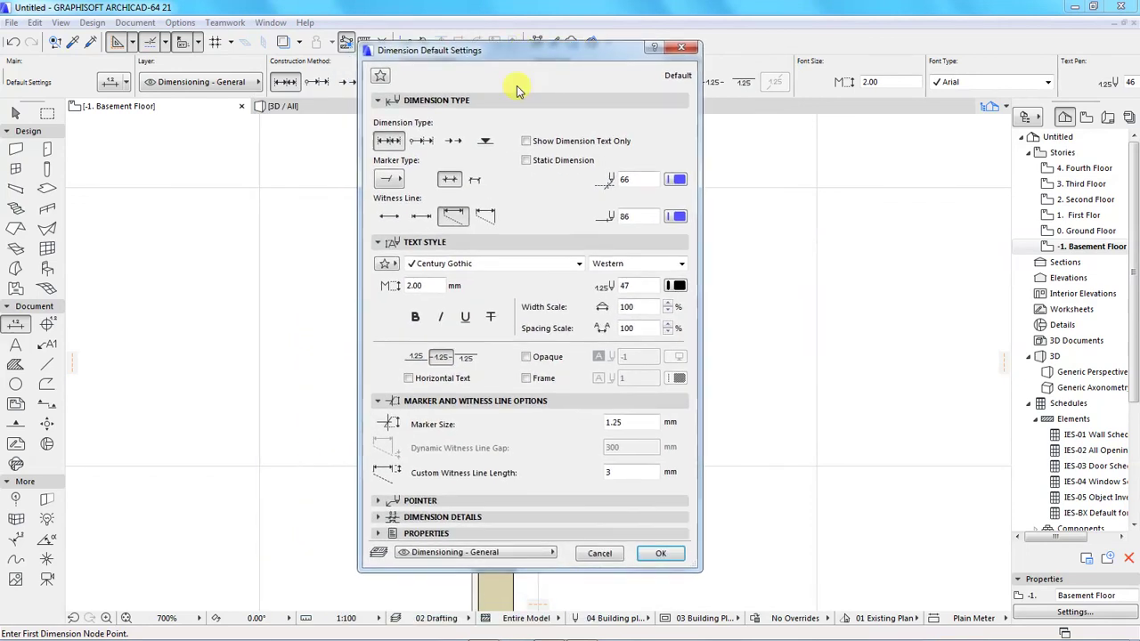
pyautogui.click(433, 501)
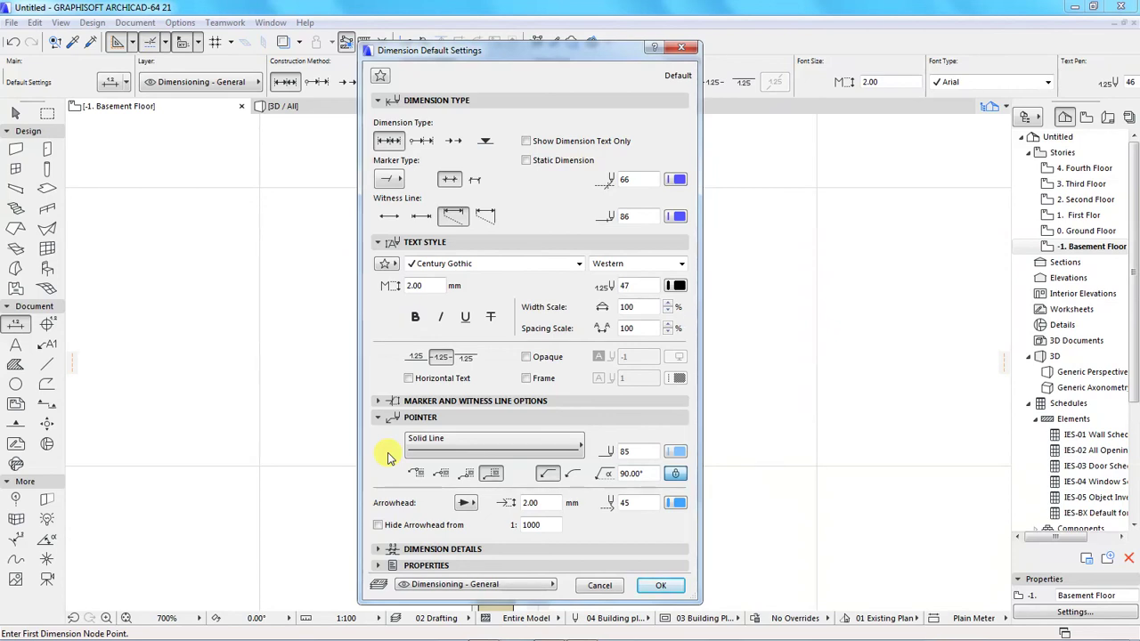
pyautogui.click(659, 584)
# - Draw a second vertical wall parallel to the existing one, about 2.7 m to its right
pyautogui.scroll(-3, 423, 343)
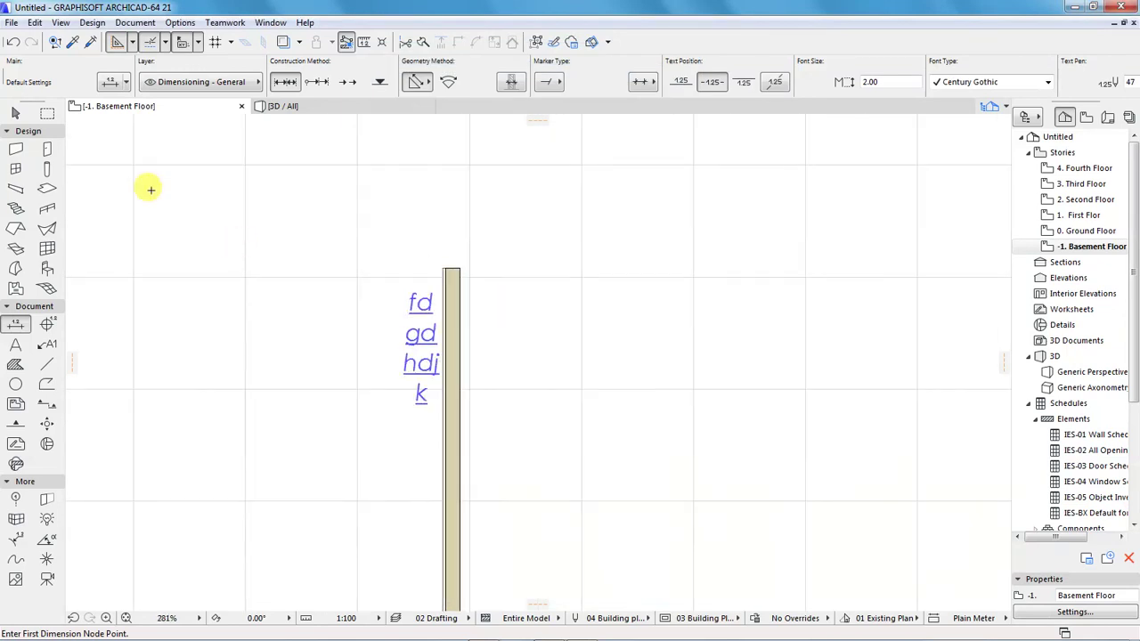
pyautogui.click(15, 149)
pyautogui.click(614, 266)
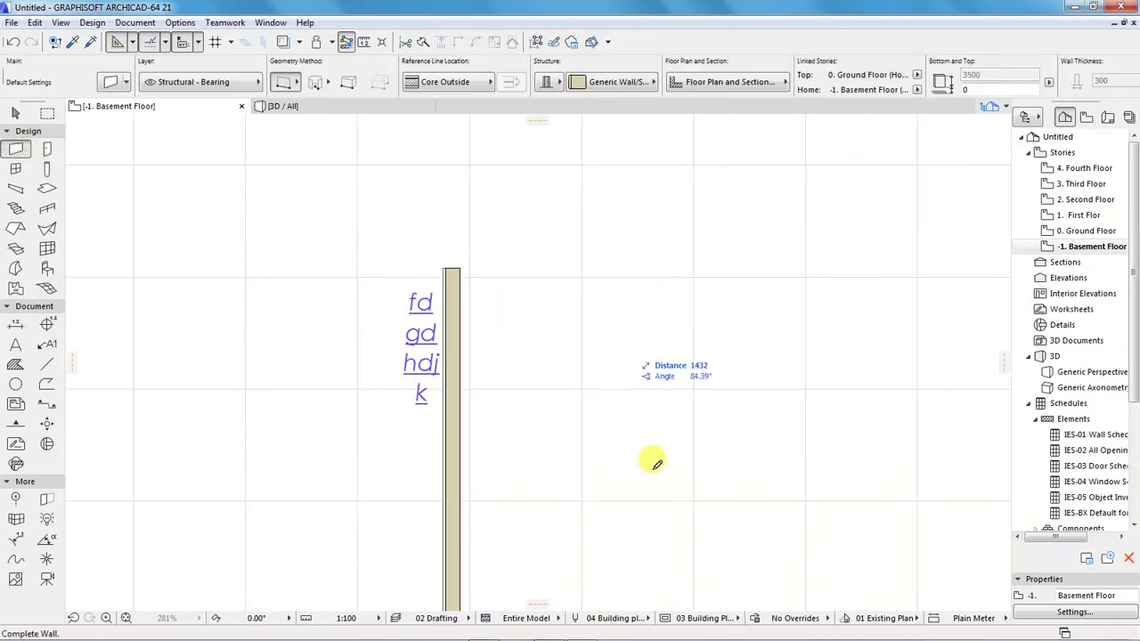
pyautogui.click(621, 586)
pyautogui.scroll(2, 621, 375)
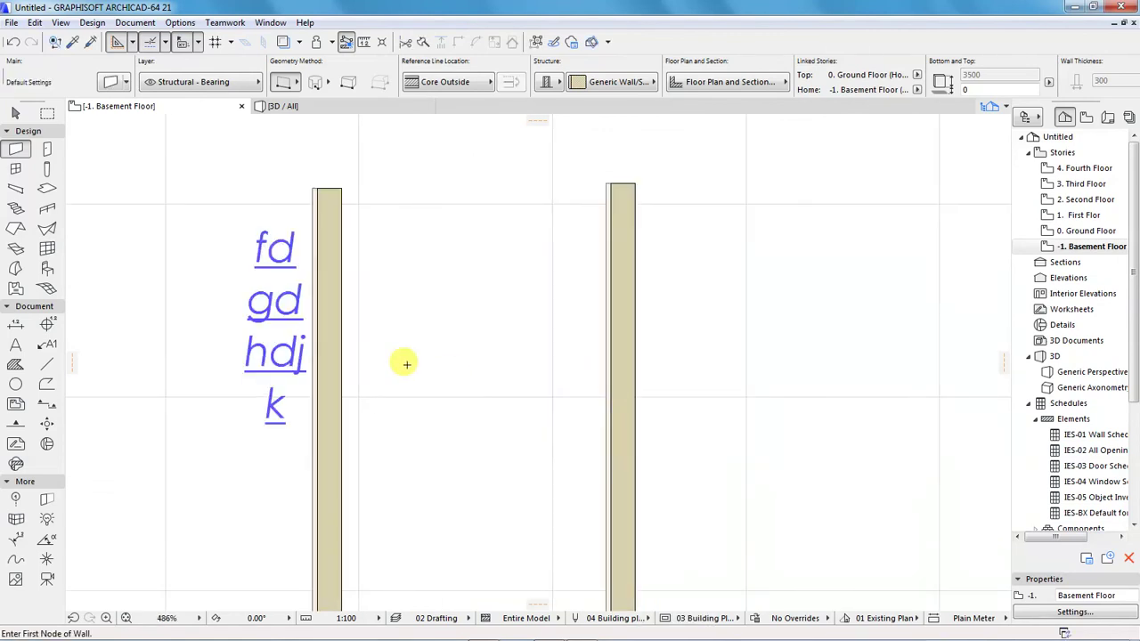
# - Place a horizontal dimension chain across both walls, covering each wall's thickness and the gap between them
pyautogui.click(15, 324)
pyautogui.click(15, 326)
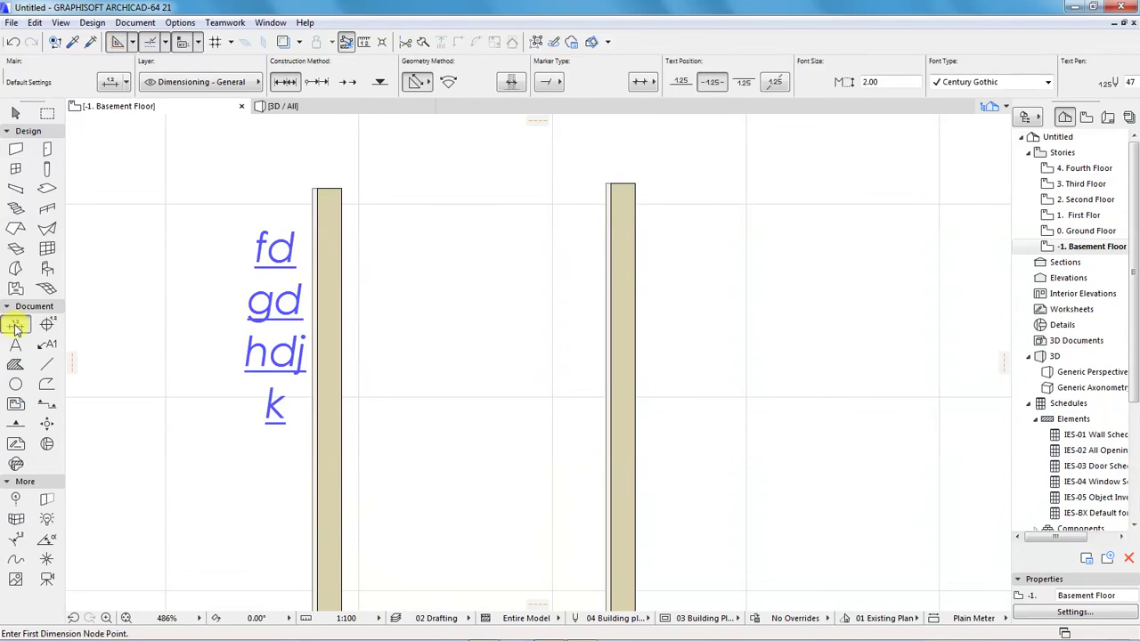
pyautogui.click(333, 467)
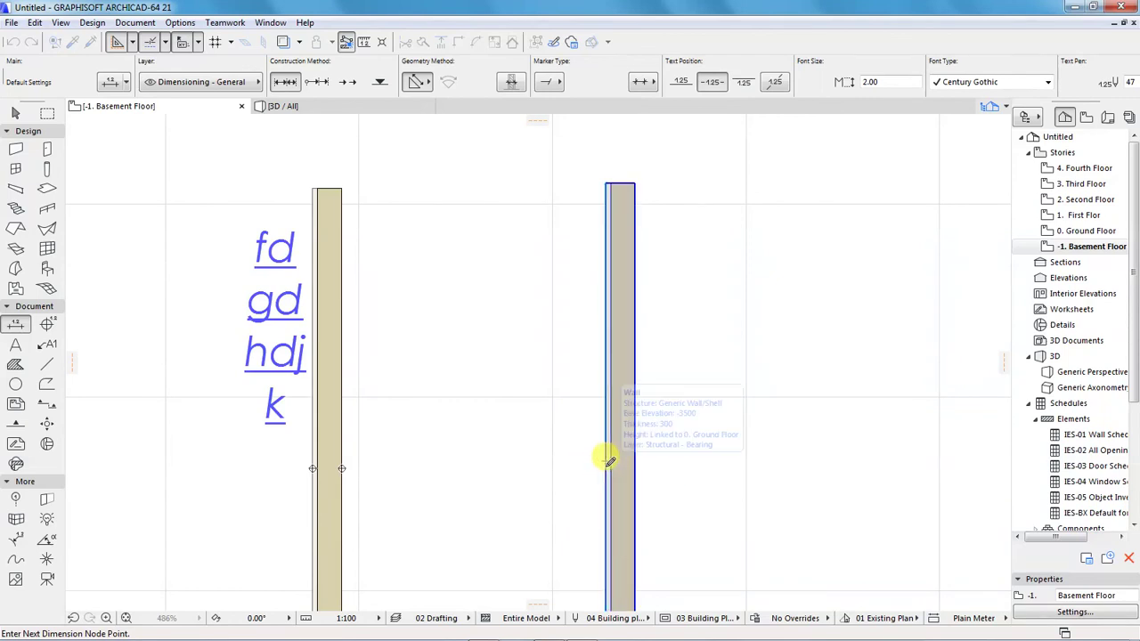
pyautogui.click(608, 463)
pyautogui.doubleClick(468, 384)
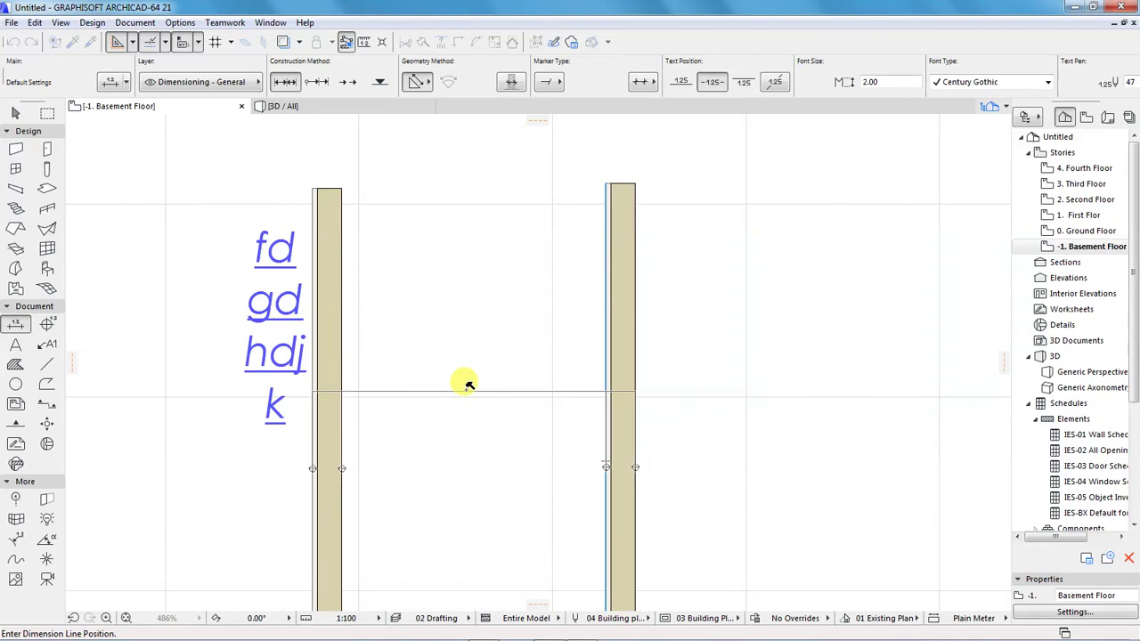
pyautogui.click(469, 379)
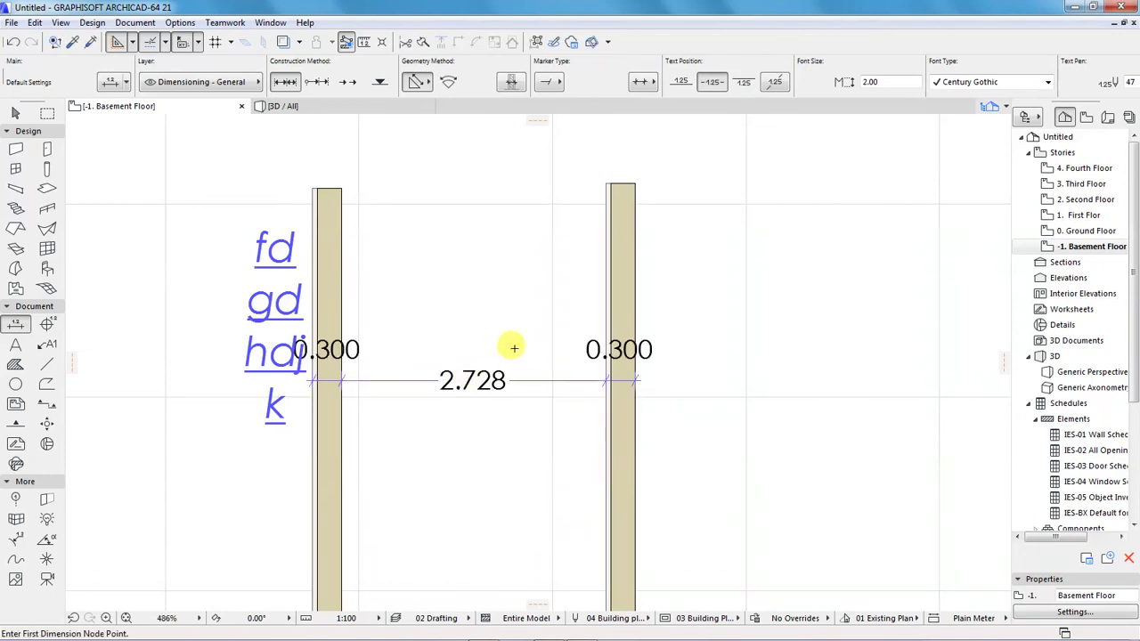
pyautogui.scroll(1, 475, 348)
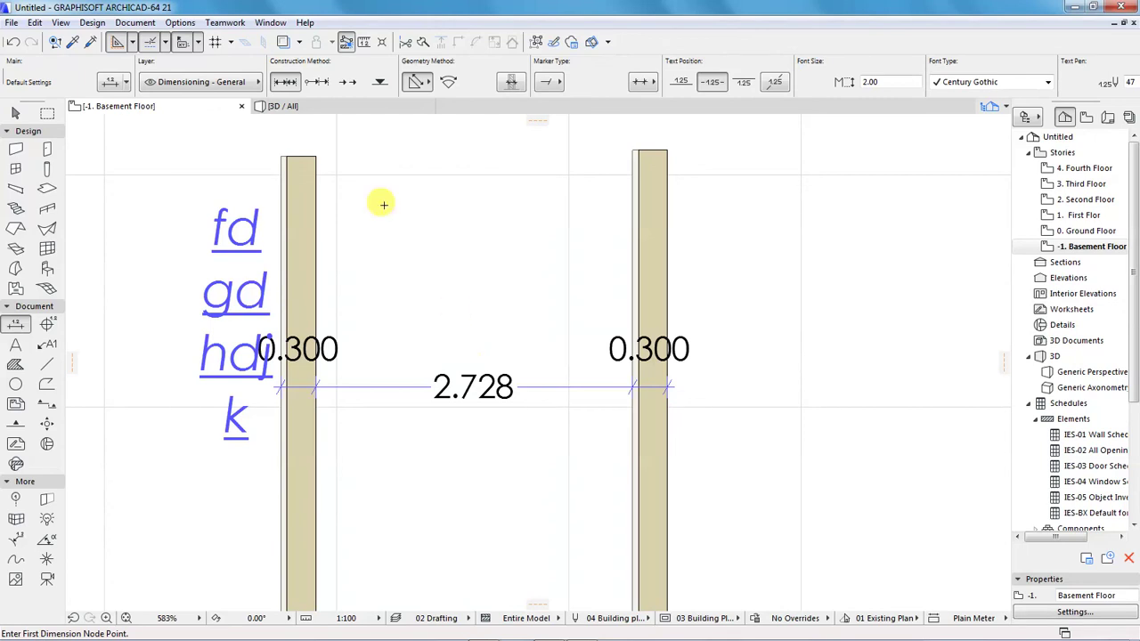
pyautogui.scroll(-1, 504, 335)
pyautogui.scroll(1, 542, 326)
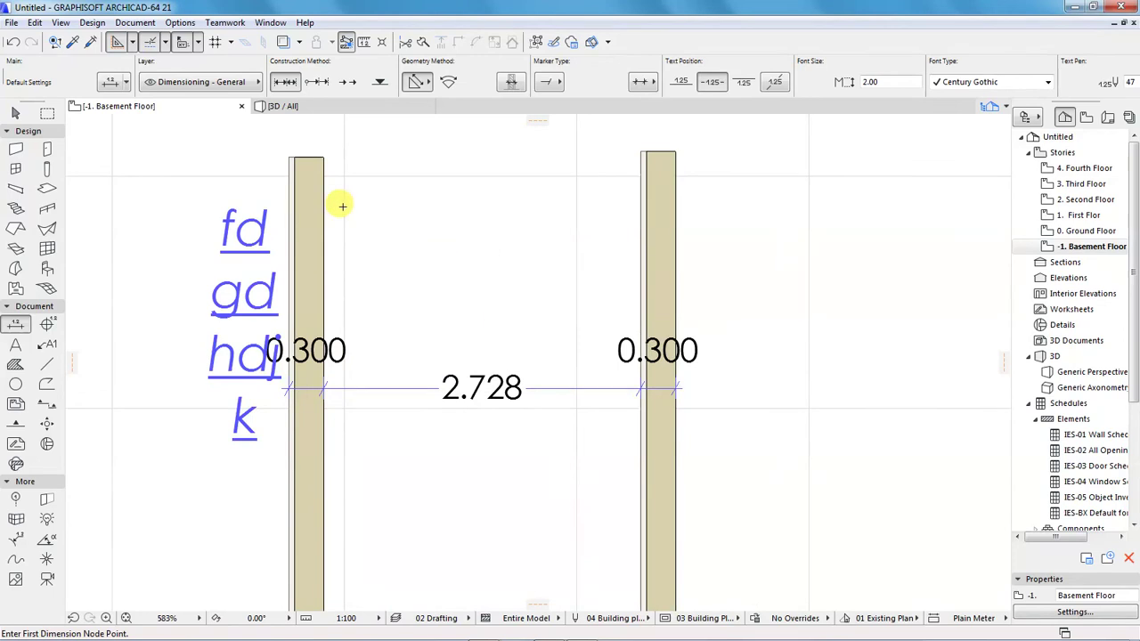
pyautogui.click(134, 23)
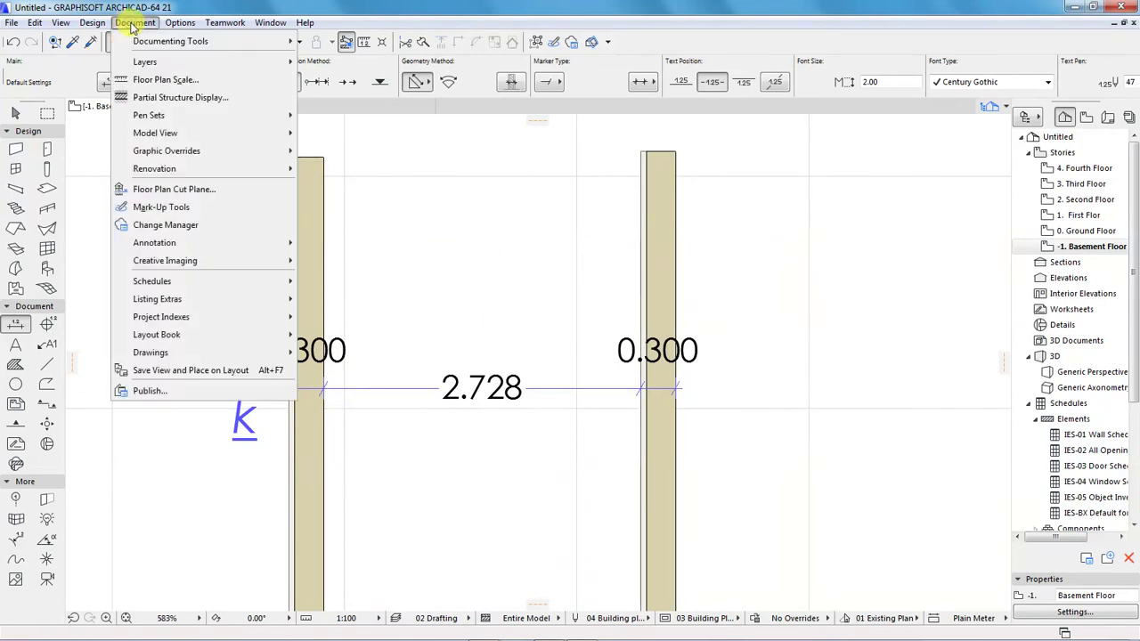
pyautogui.click(179, 24)
pyautogui.click(179, 24)
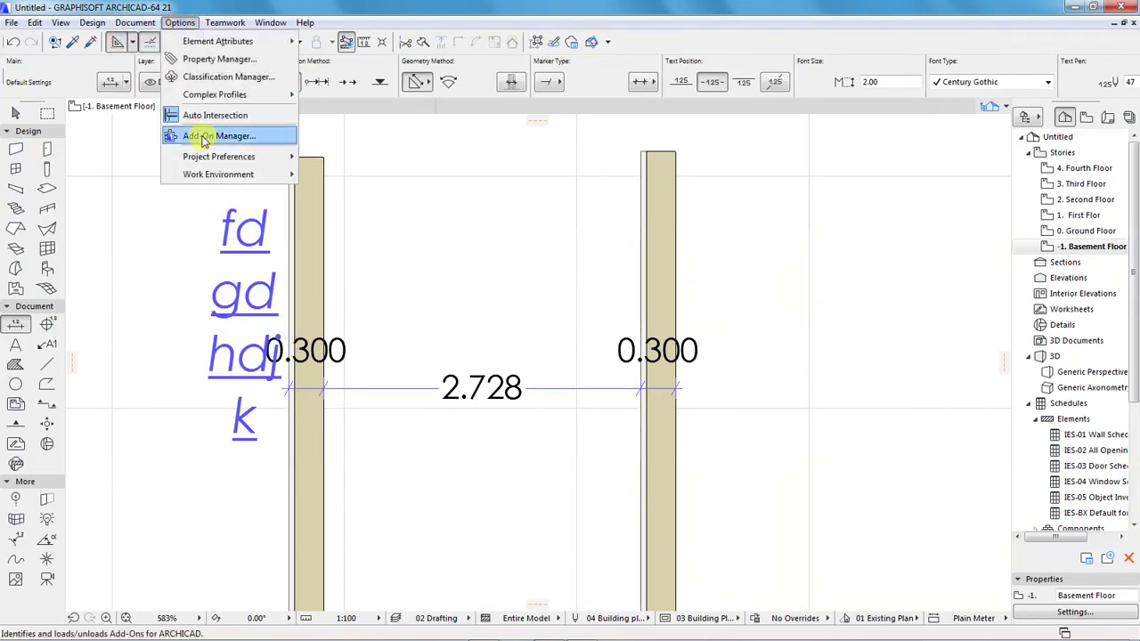
pyautogui.moveTo(204, 156)
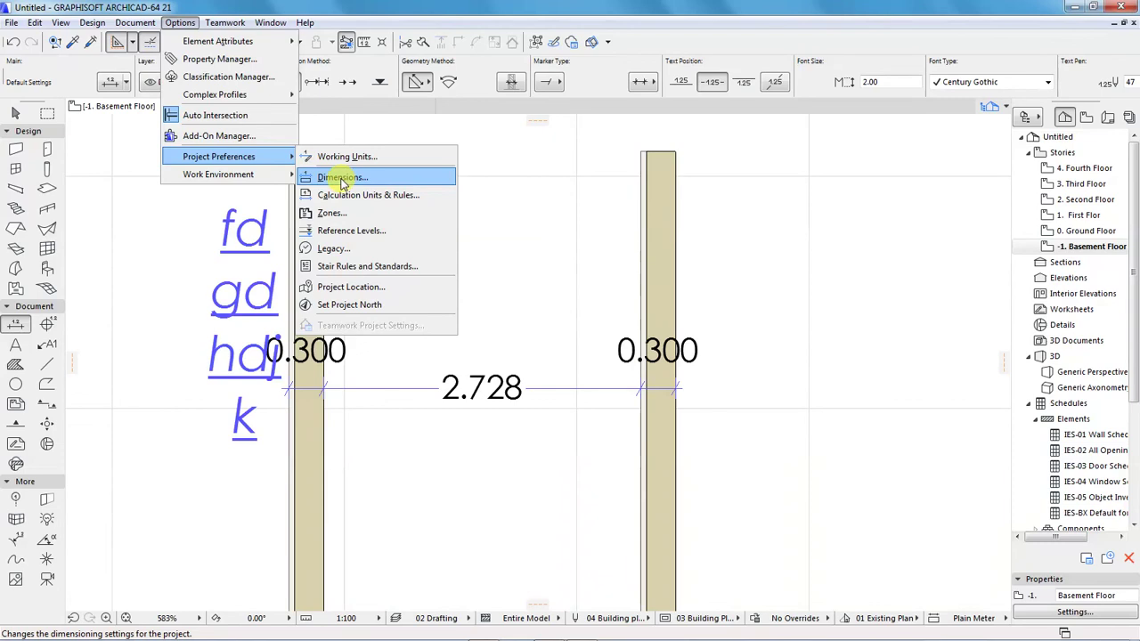
pyautogui.click(481, 215)
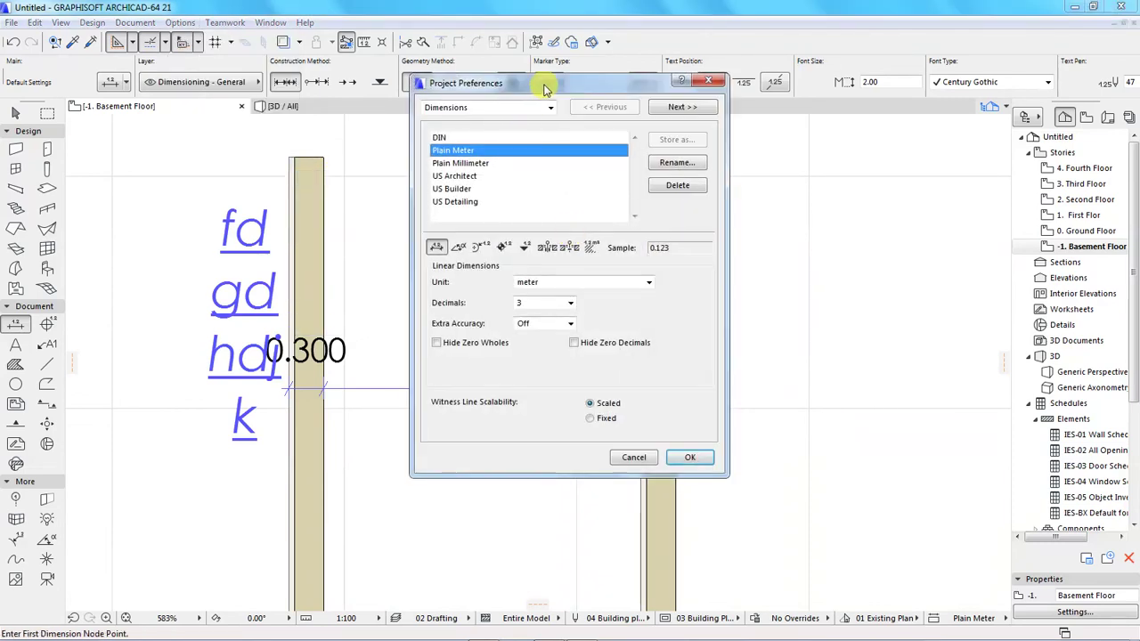
pyautogui.moveTo(545, 87); pyautogui.dragTo(548, 156)
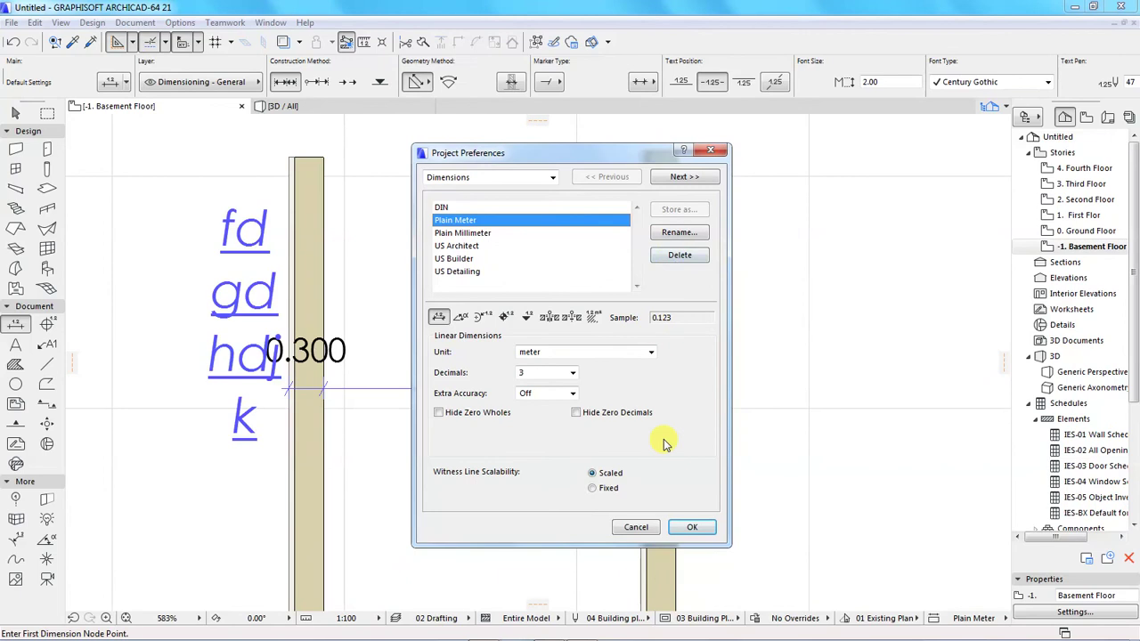
pyautogui.click(633, 527)
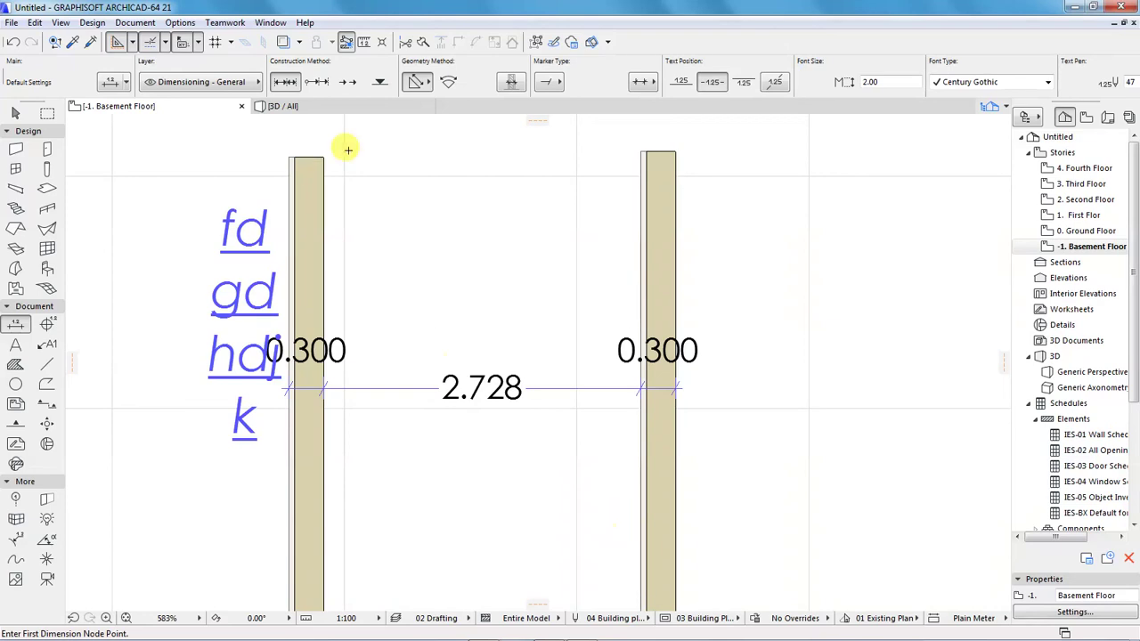
# - Switch the project's dimension standard to Plain Millimeter in the dimension preferences and check the dimension chain across the two walls
pyautogui.click(179, 22)
pyautogui.moveTo(221, 166)
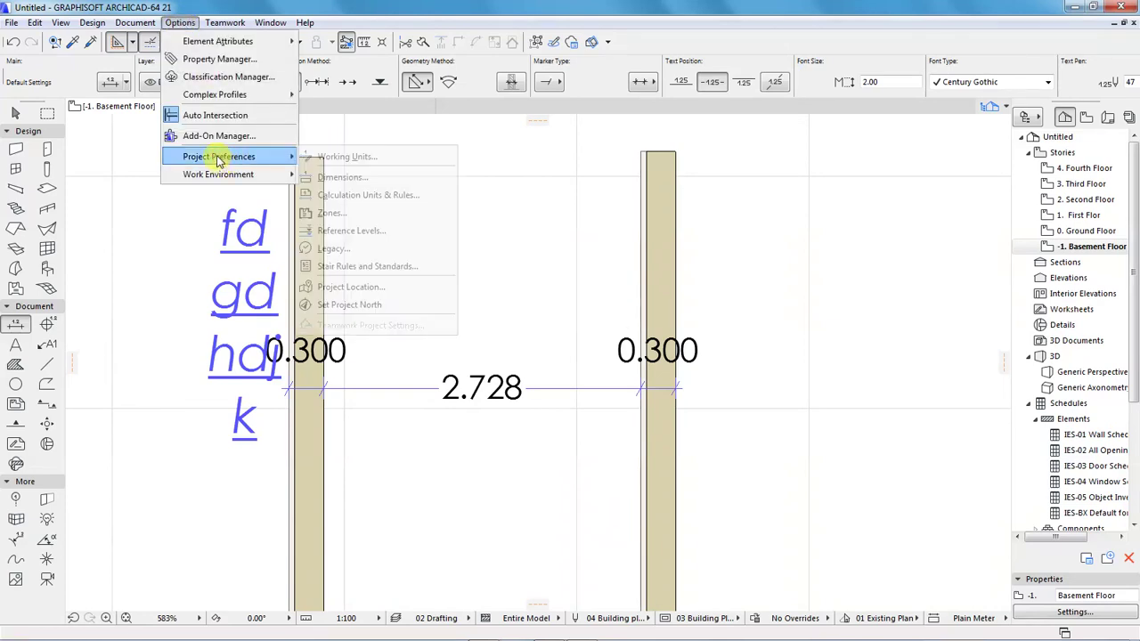
pyautogui.click(336, 179)
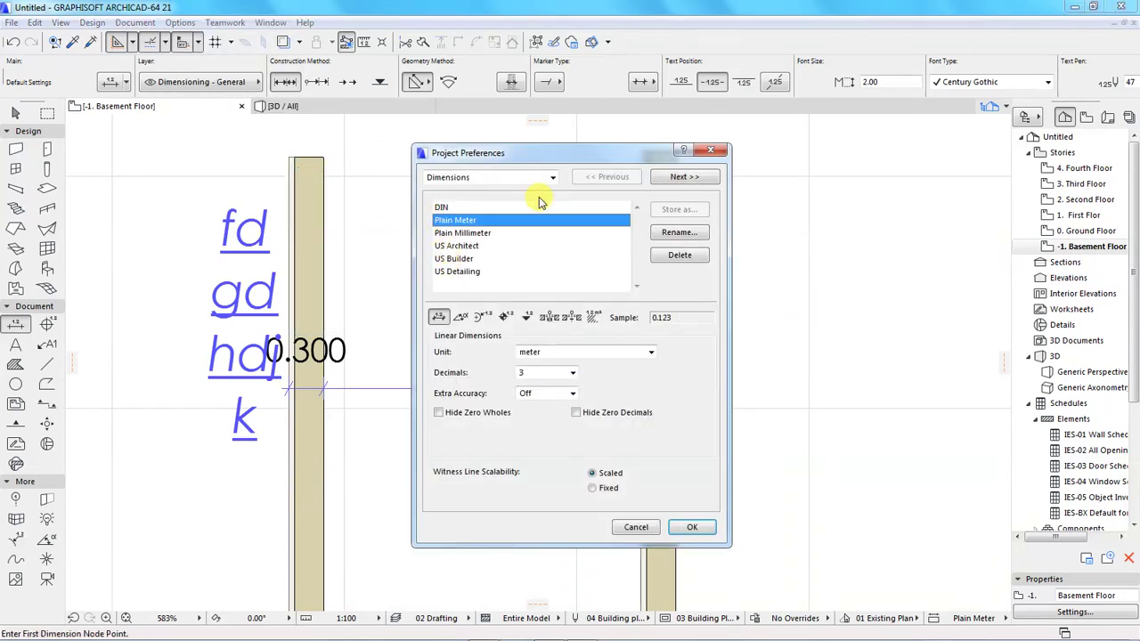
pyautogui.click(456, 234)
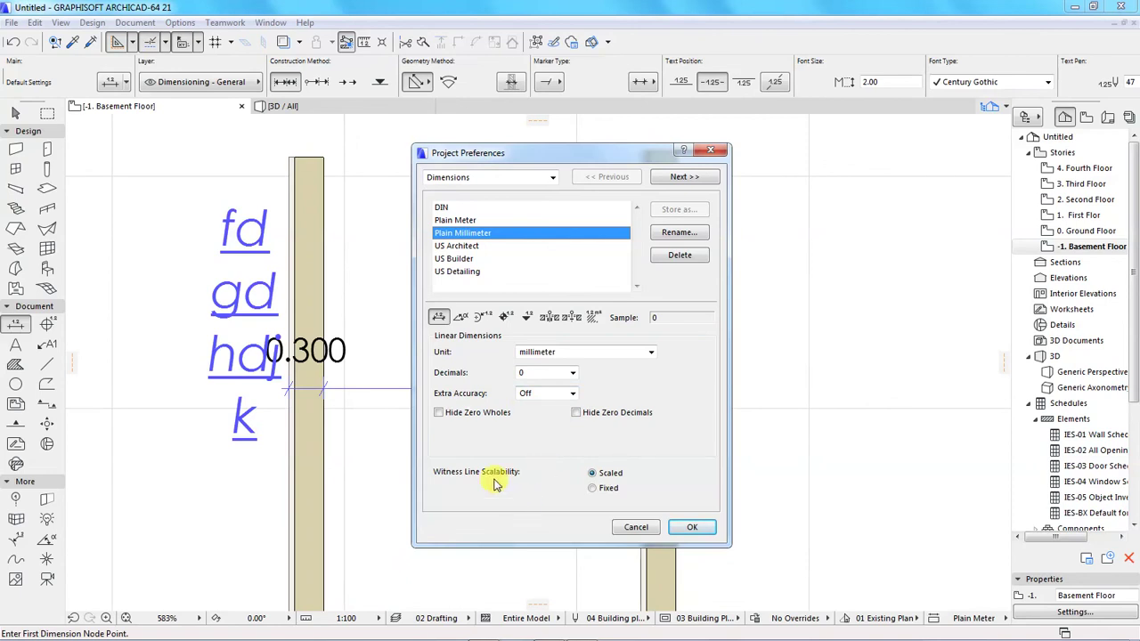
pyautogui.click(691, 531)
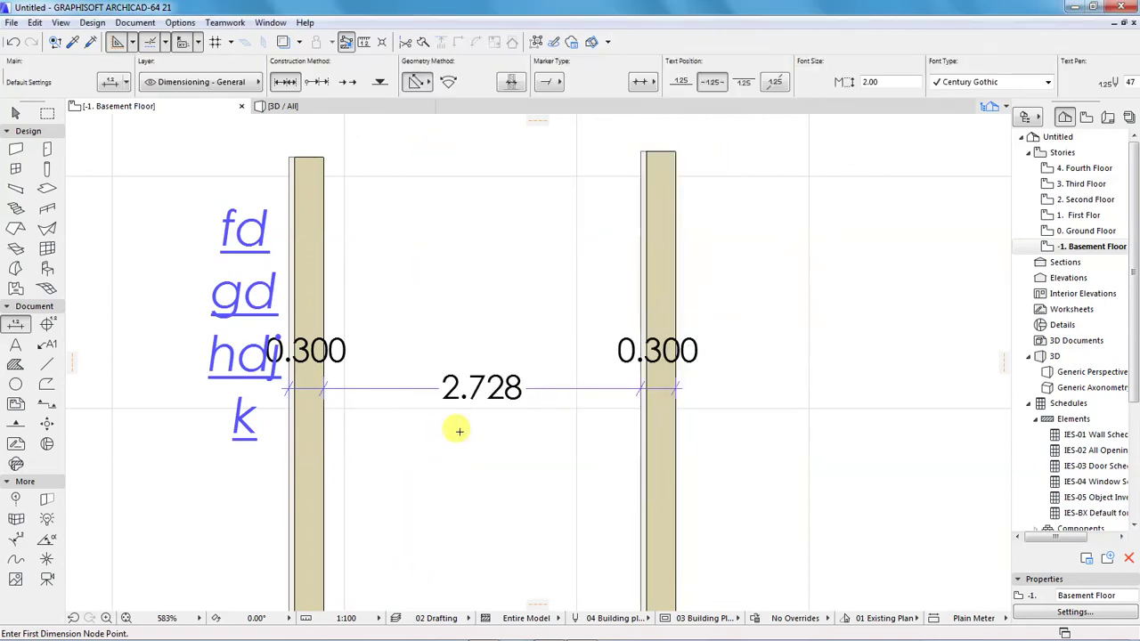
pyautogui.scroll(2, 463, 392)
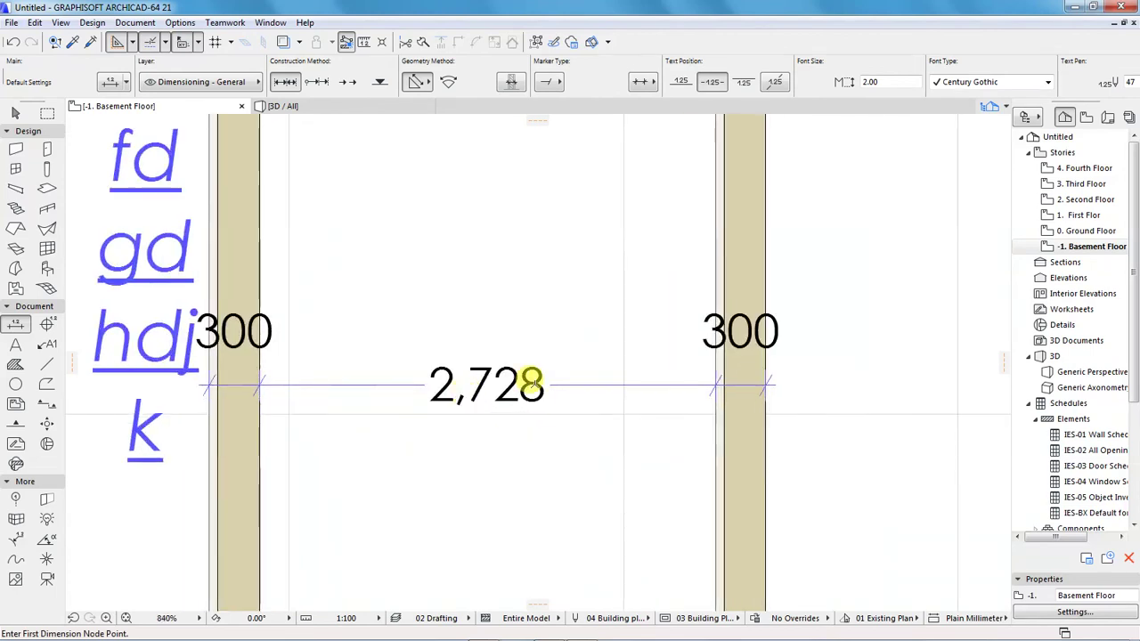
pyautogui.scroll(-3, 531, 383)
pyautogui.scroll(1, 472, 401)
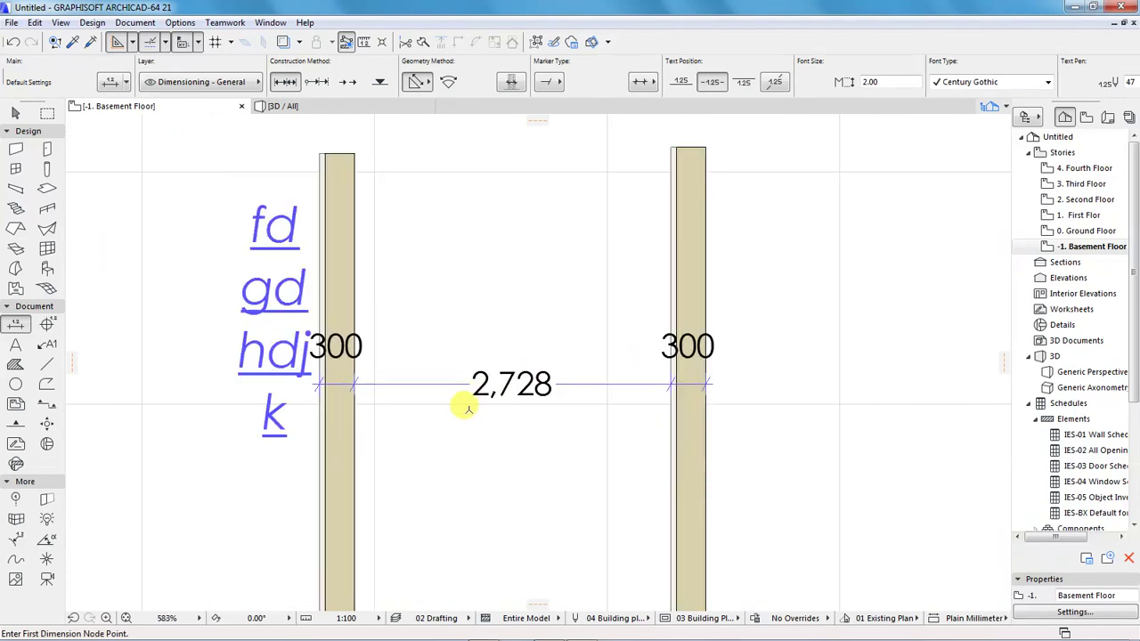